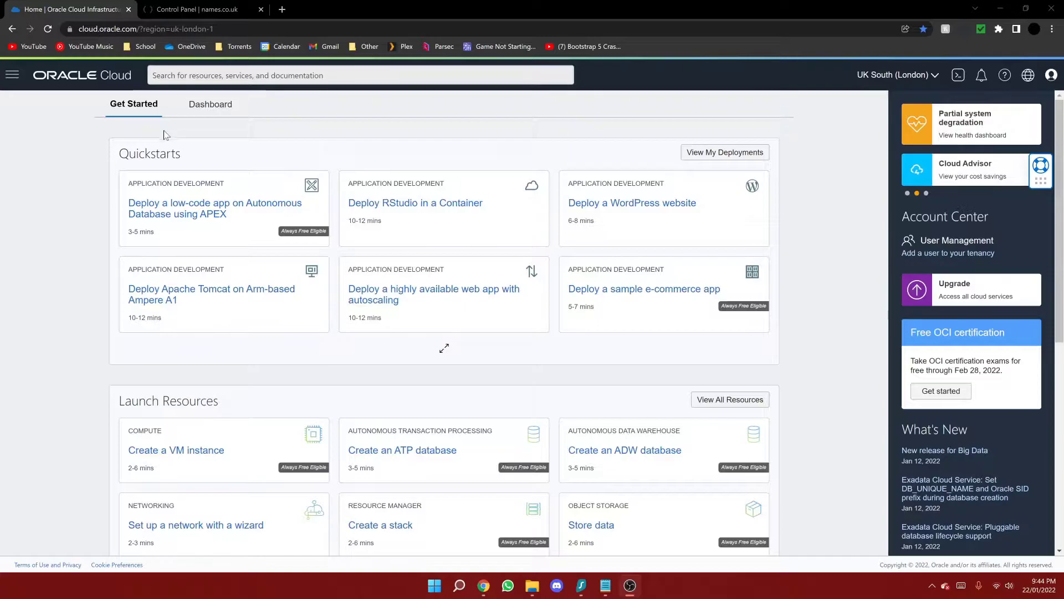
# Start a new instance and switch its image to Canonical Ubuntu 20.04.
pyautogui.click(164, 453)
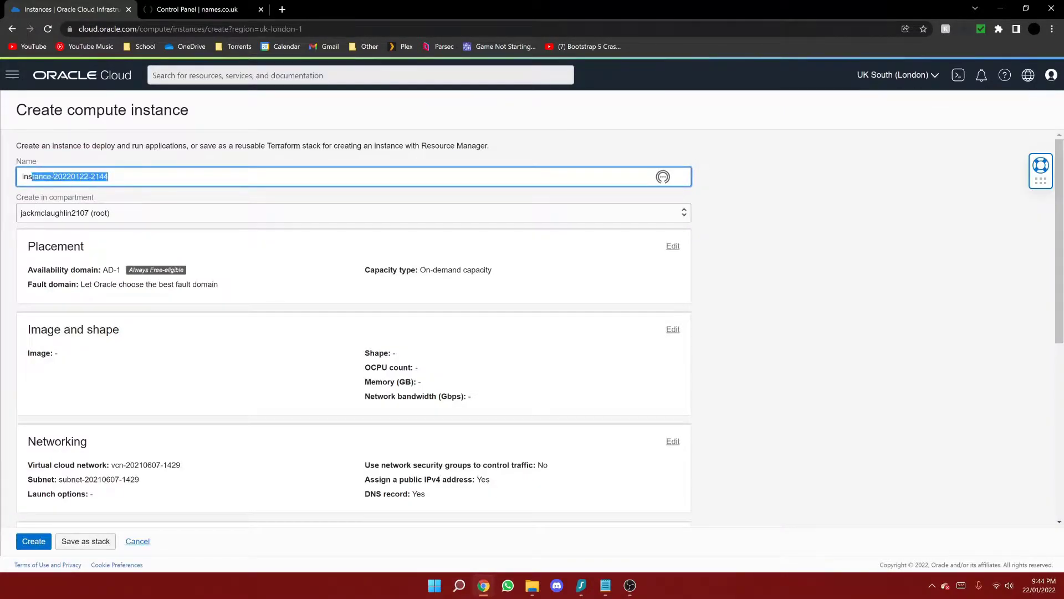
pyautogui.write('video website')
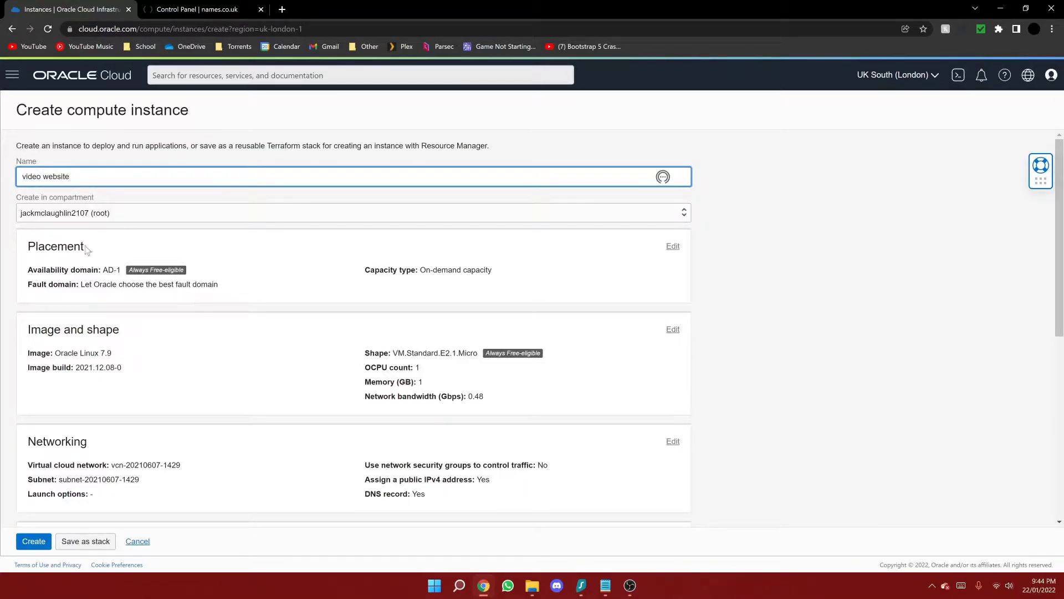
pyautogui.scroll(-1, 663, 177)
pyautogui.scroll(-1, 663, 176)
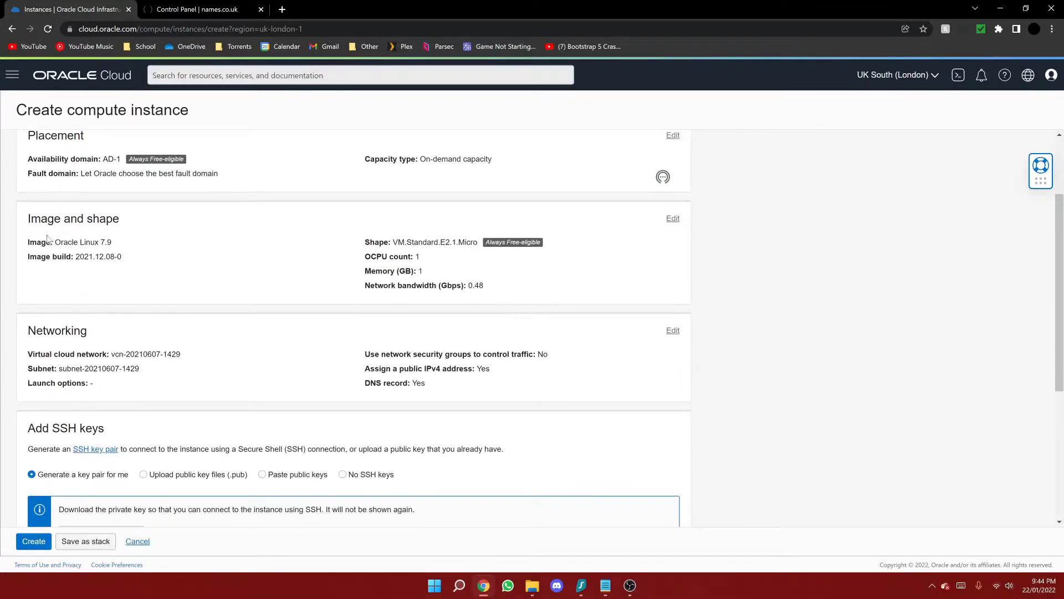
pyautogui.click(673, 218)
pyautogui.scroll(-1, 649, 257)
pyautogui.click(637, 266)
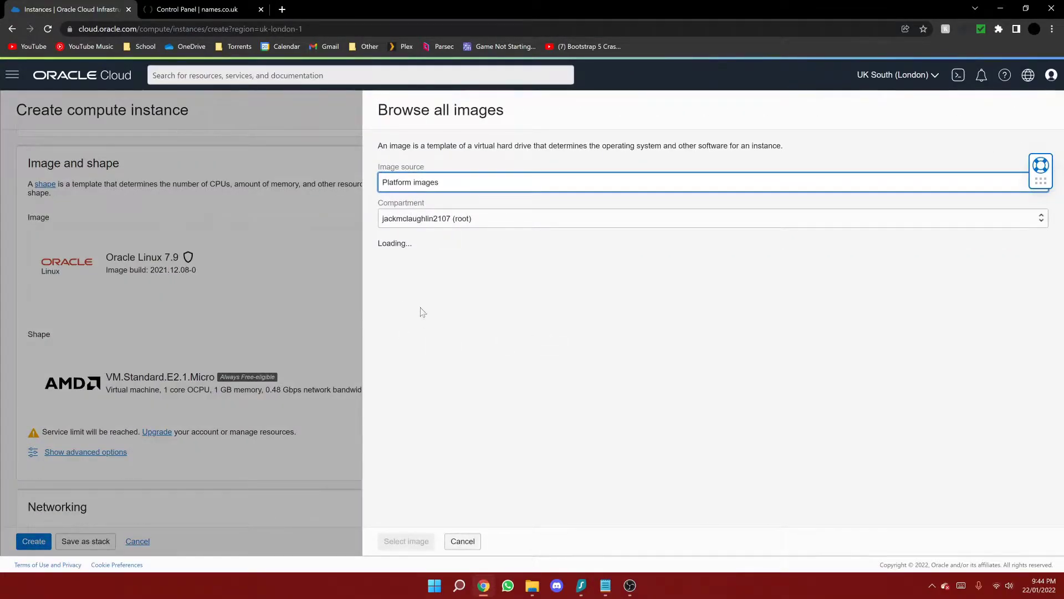
pyautogui.click(391, 325)
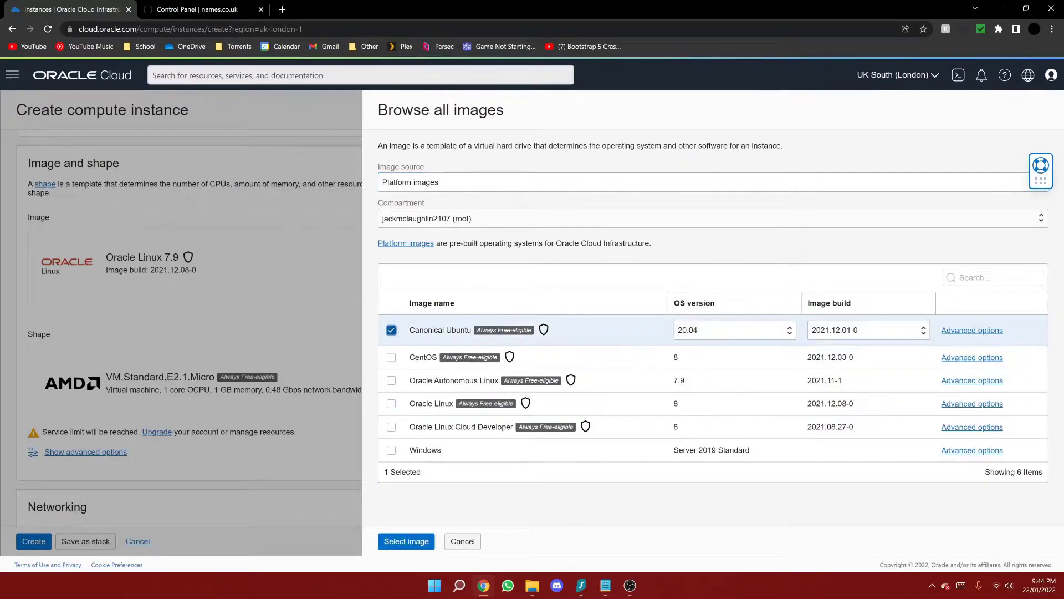
pyautogui.click(732, 329)
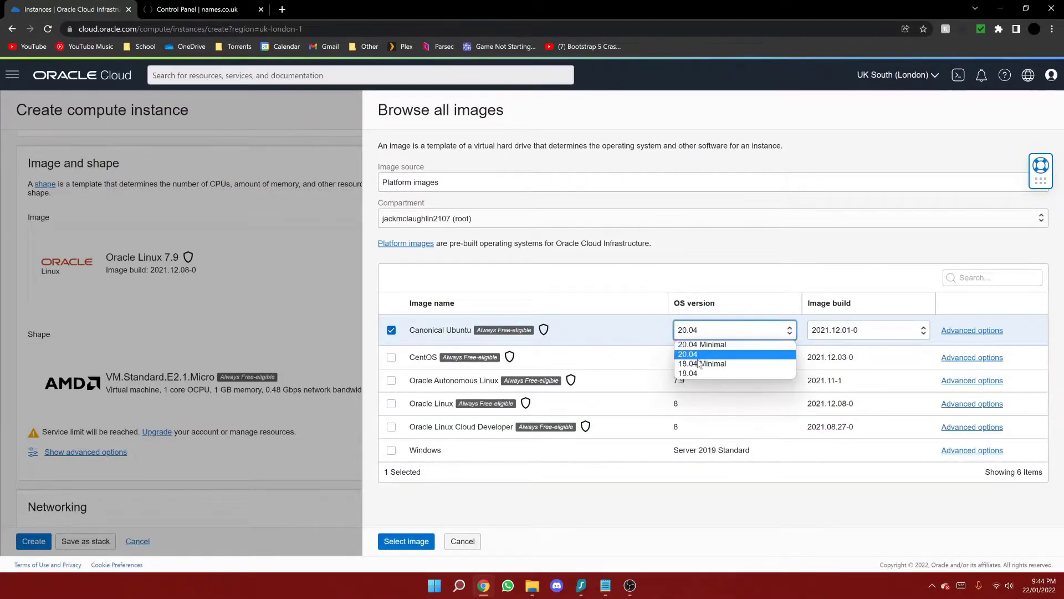
pyautogui.click(690, 350)
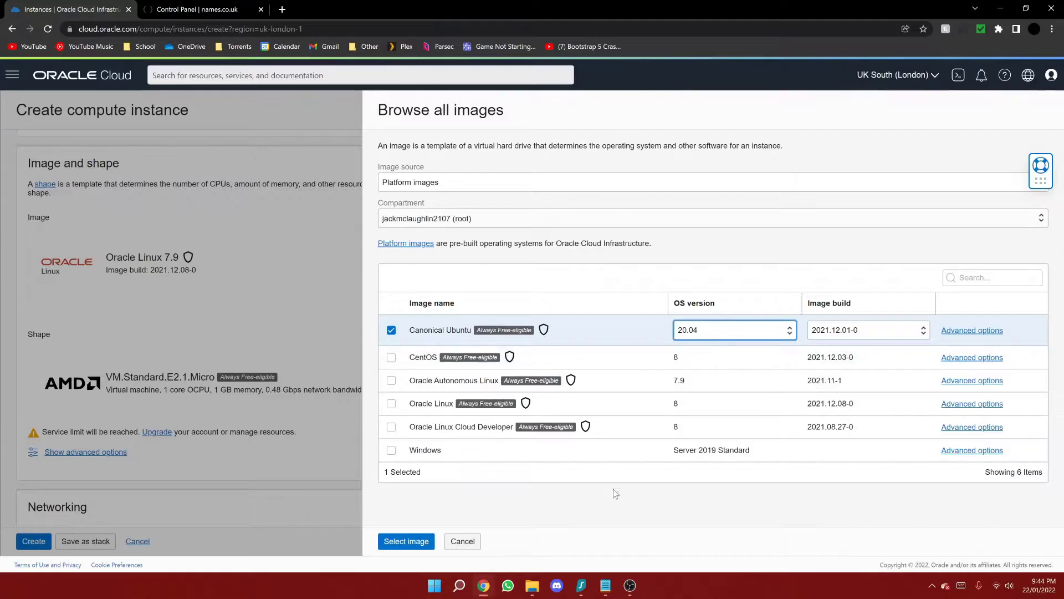
pyautogui.click(406, 541)
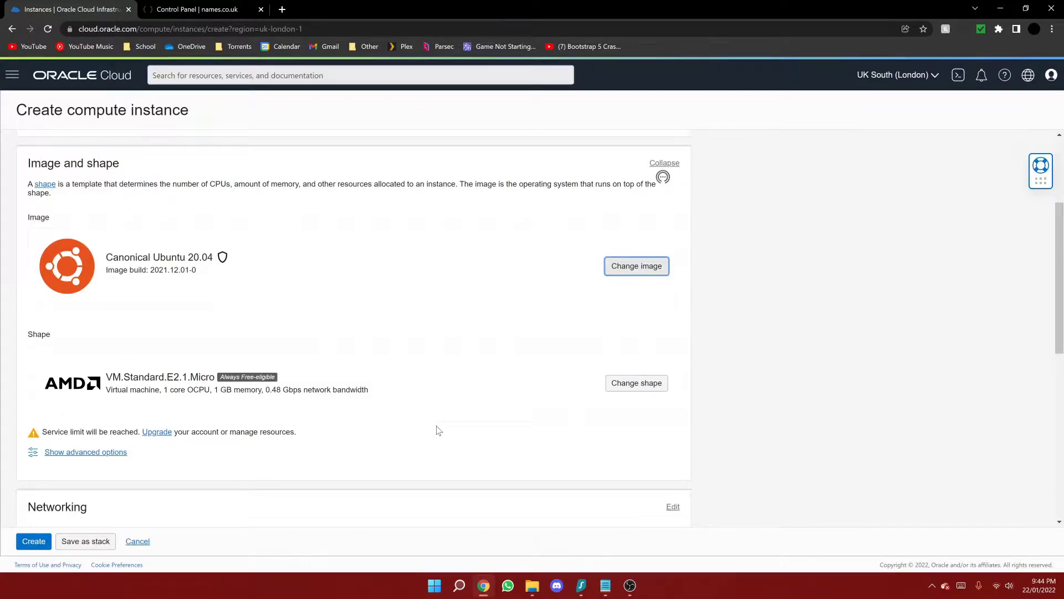
pyautogui.scroll(-3, 349, 250)
pyautogui.scroll(-3, 341, 236)
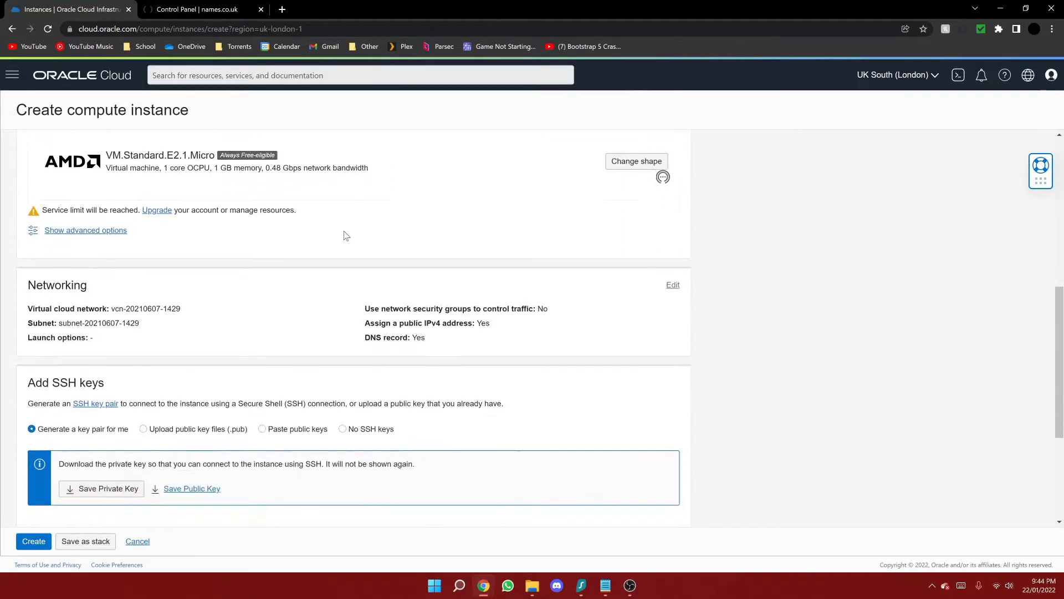
pyautogui.scroll(-2, 324, 272)
pyautogui.scroll(-1, 323, 271)
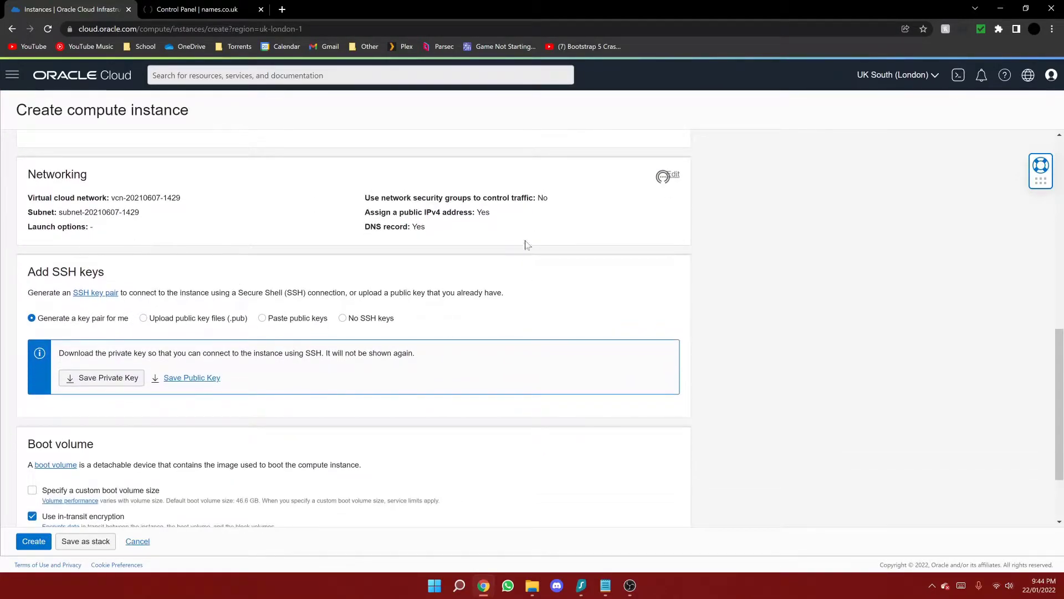
# Save the SSH private key, create the instance, and copy its public IP address.
pyautogui.click(108, 378)
pyautogui.scroll(-2, 147, 332)
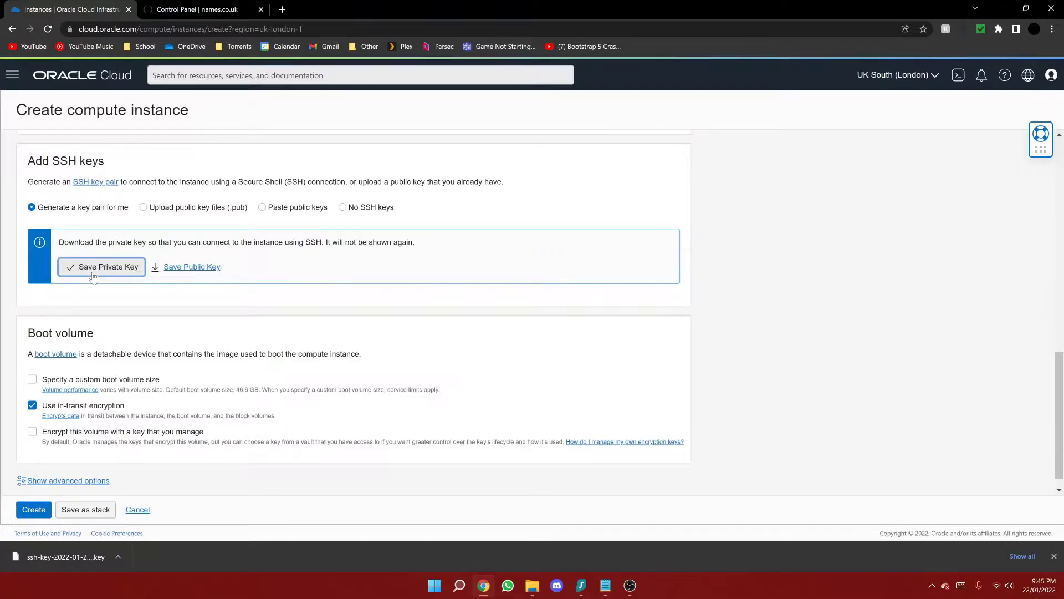
pyautogui.click(33, 509)
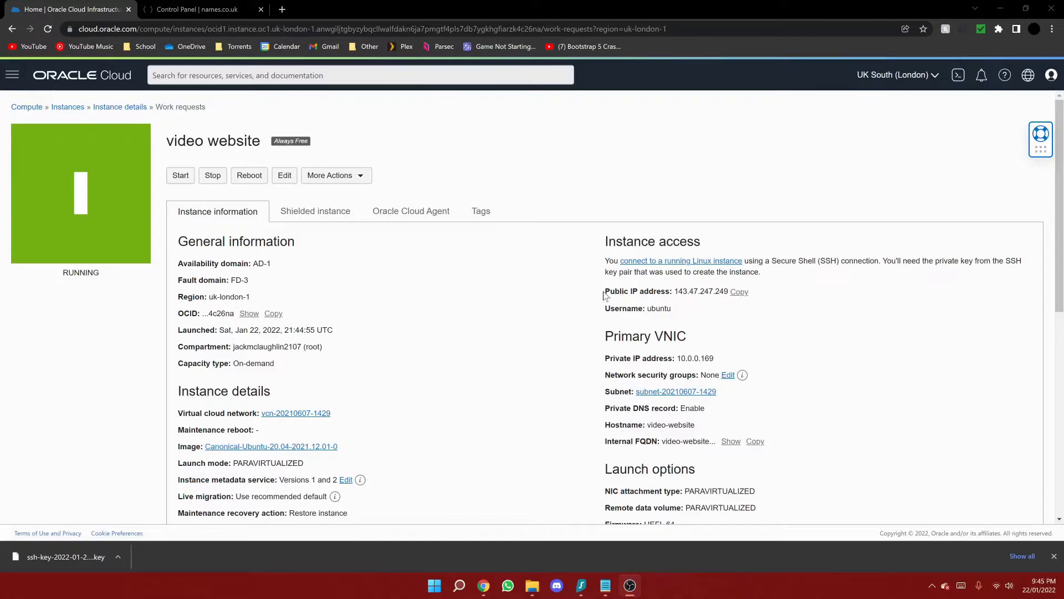
pyautogui.click(739, 293)
pyautogui.click(197, 10)
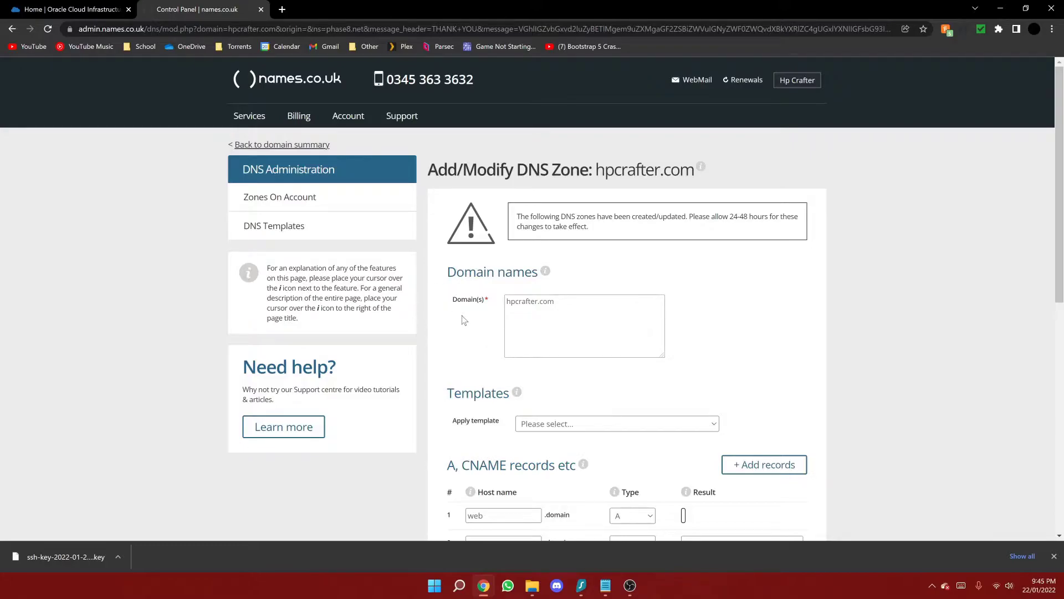
pyautogui.scroll(-2, 463, 319)
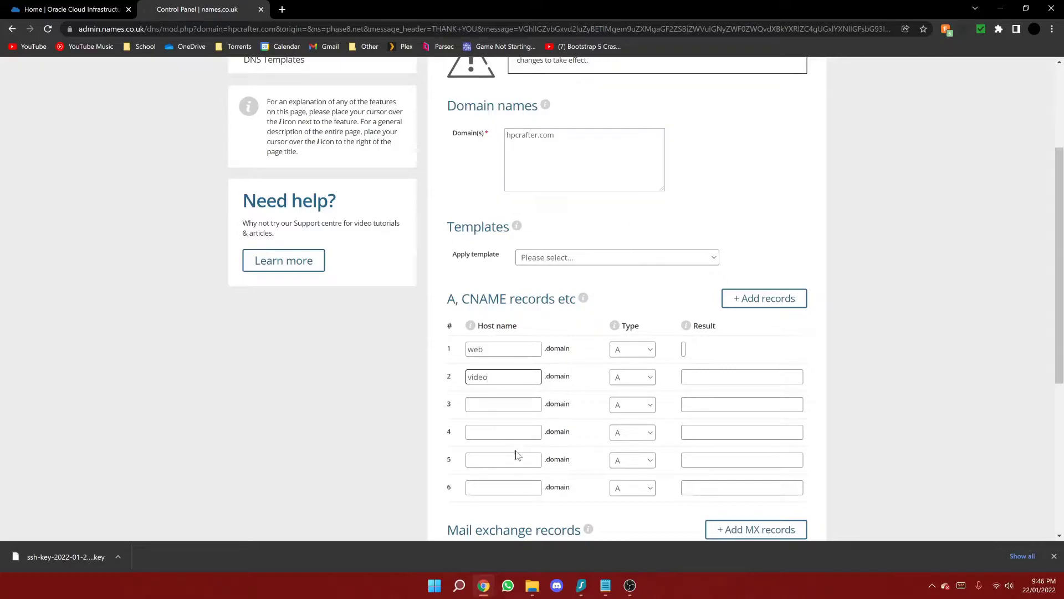
# Point the 'video' A record to 143.47.247.249 and save the hpcrafter.com zone.
pyautogui.click(479, 431)
pyautogui.write('ww')
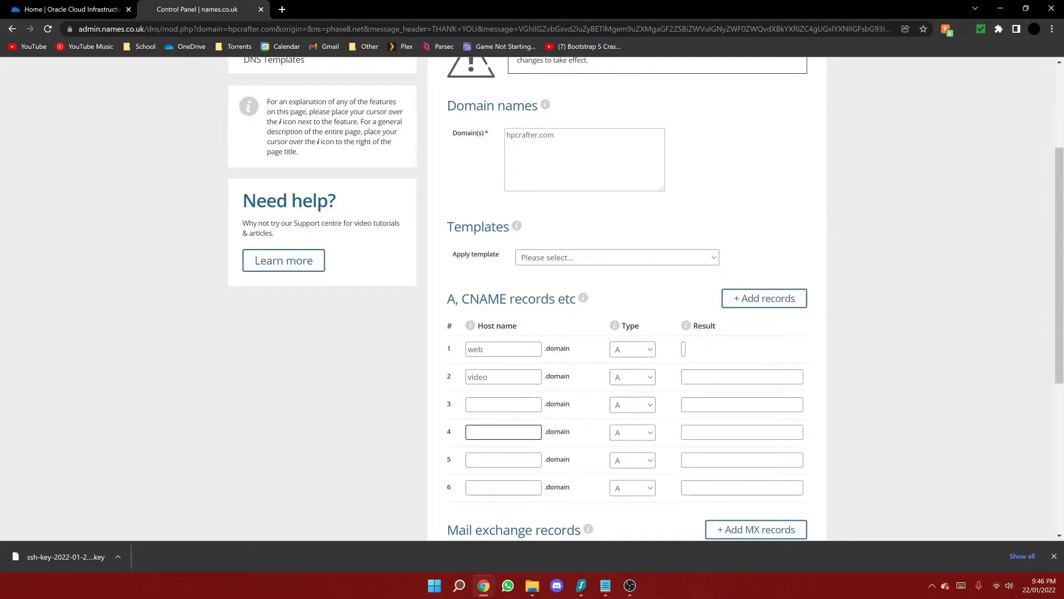
pyautogui.moveTo(499, 377); pyautogui.dragTo(432, 381)
pyautogui.click(590, 379)
pyautogui.click(704, 381)
pyautogui.hotkey('ctrl', 'v')
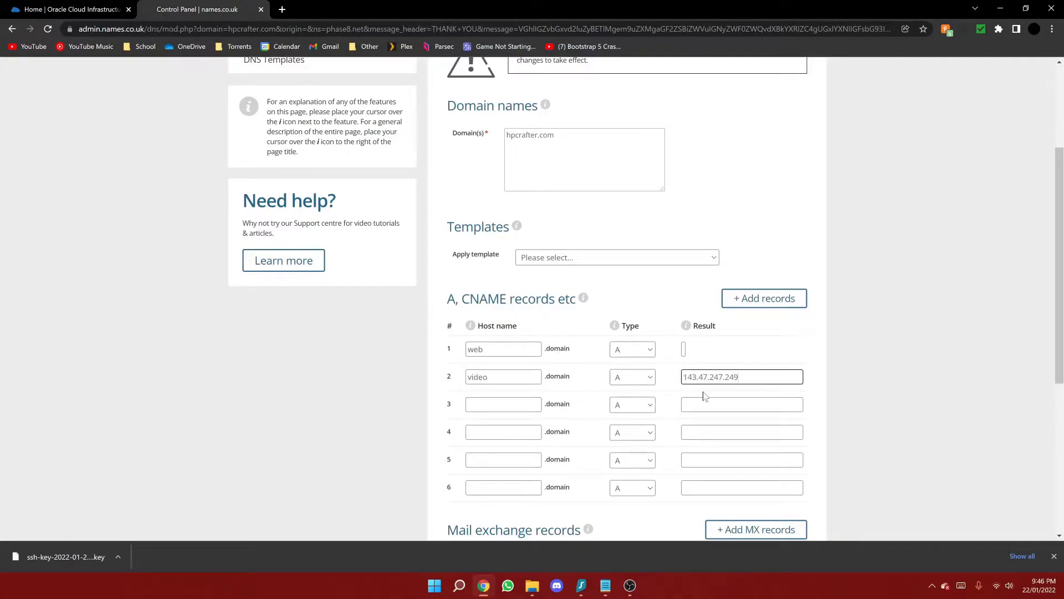
pyautogui.scroll(-8, 632, 333)
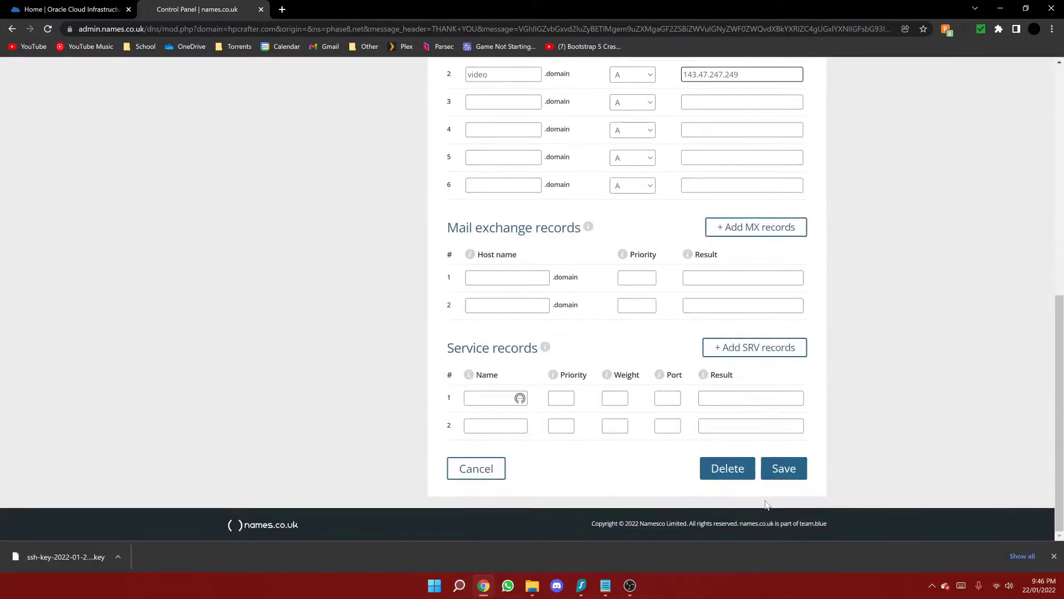
pyautogui.click(784, 469)
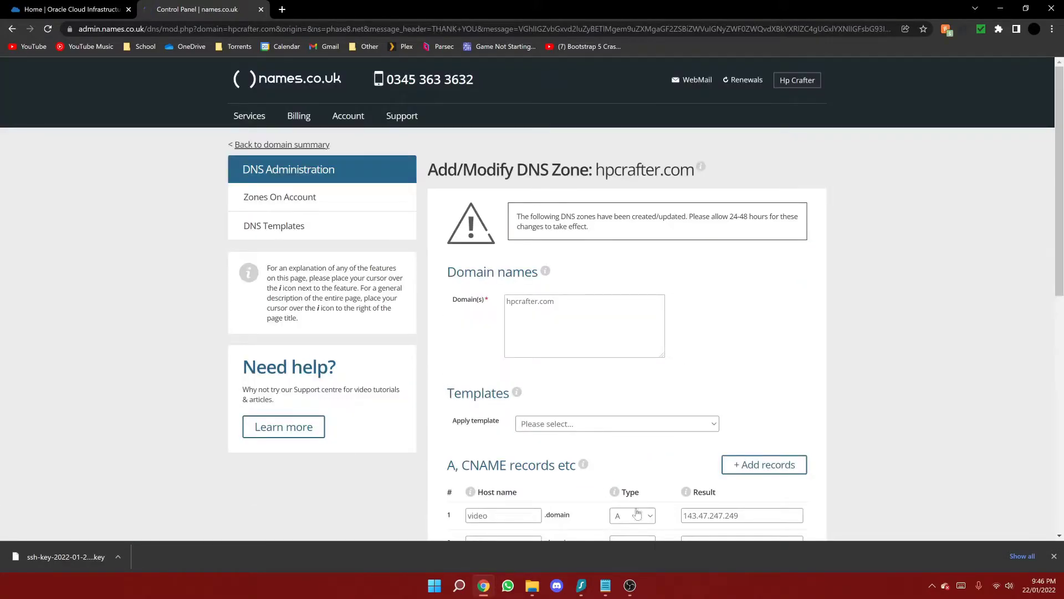
pyautogui.click(71, 10)
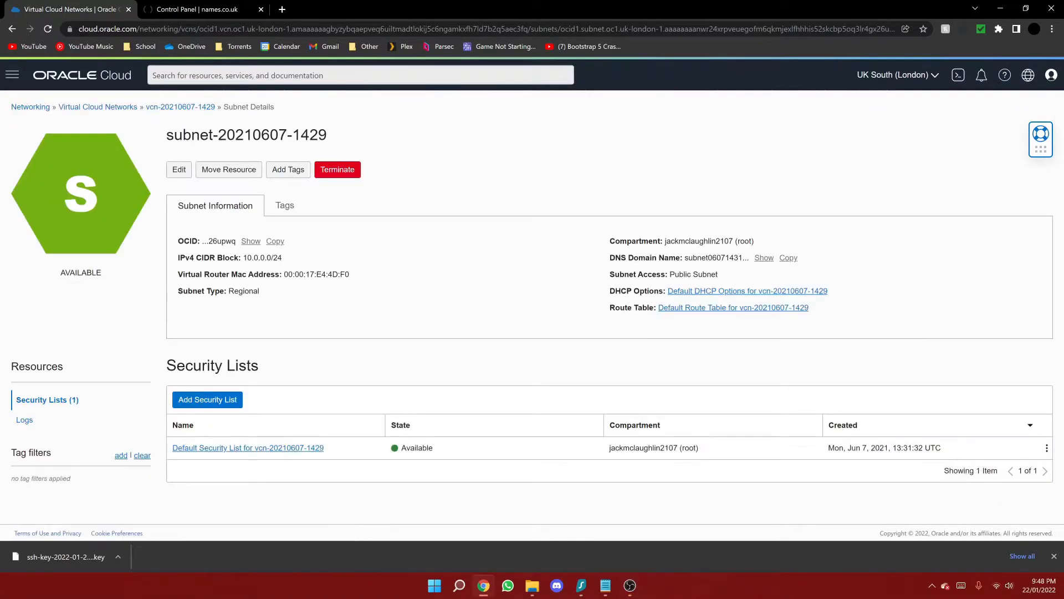
pyautogui.click(221, 448)
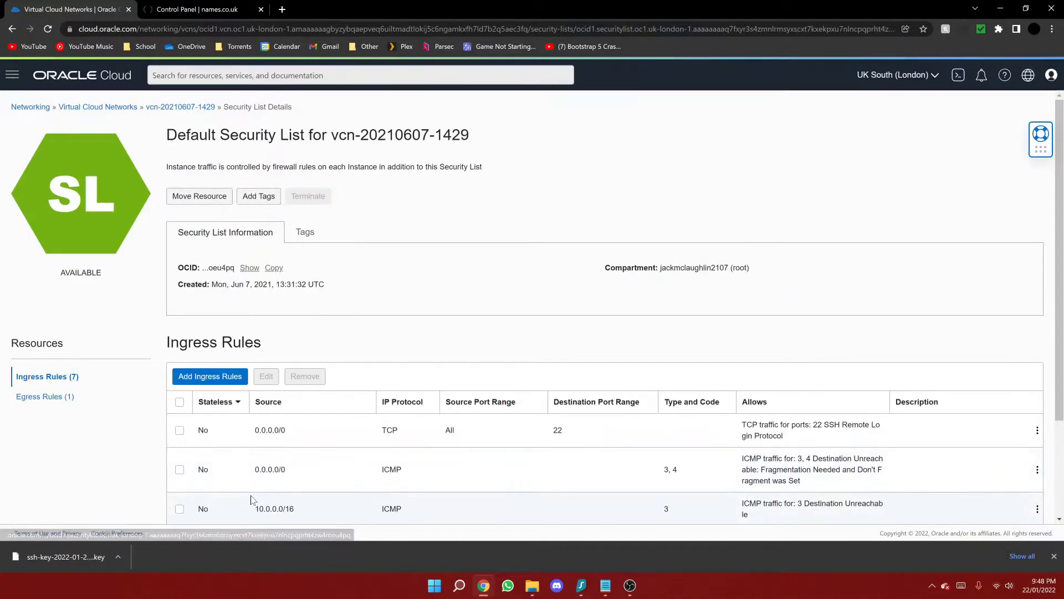
pyautogui.scroll(-2, 253, 416)
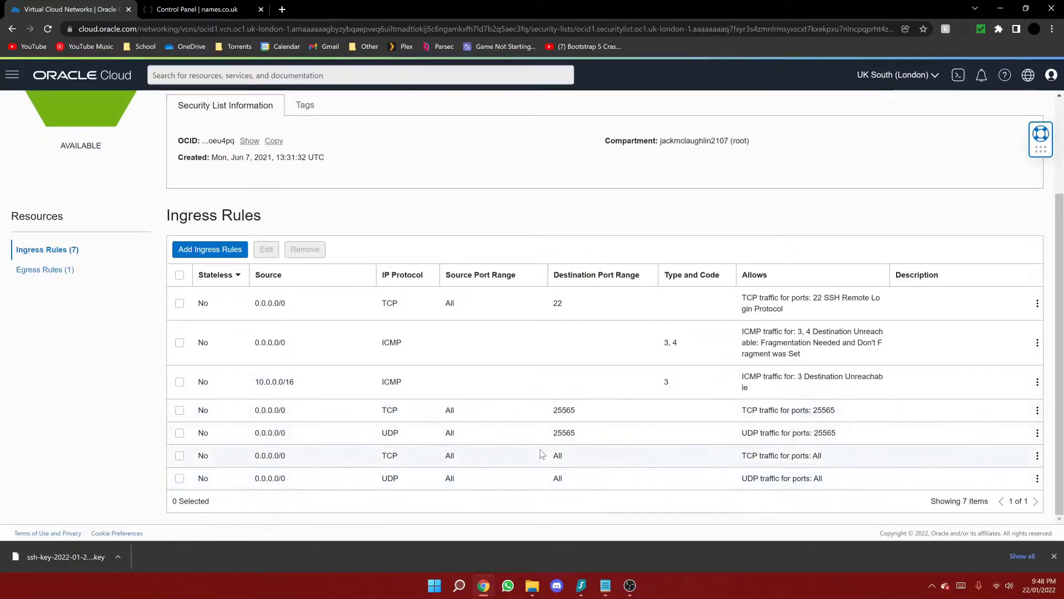
pyautogui.doubleClick(557, 477)
pyautogui.click(574, 477)
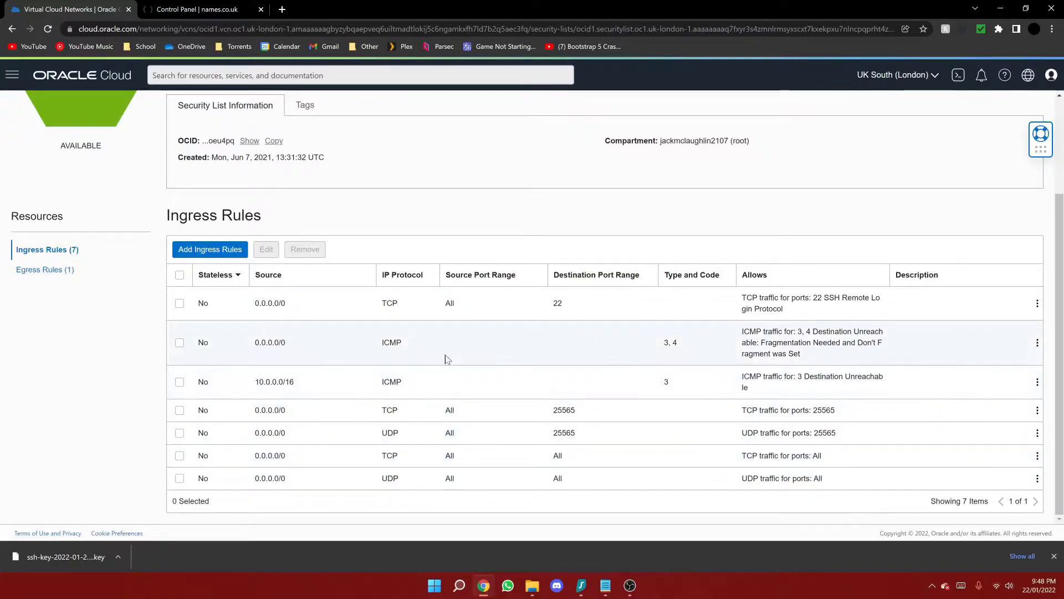
# Draft a TCP ingress rule for destination port 443, then cancel it unsaved.
pyautogui.click(210, 250)
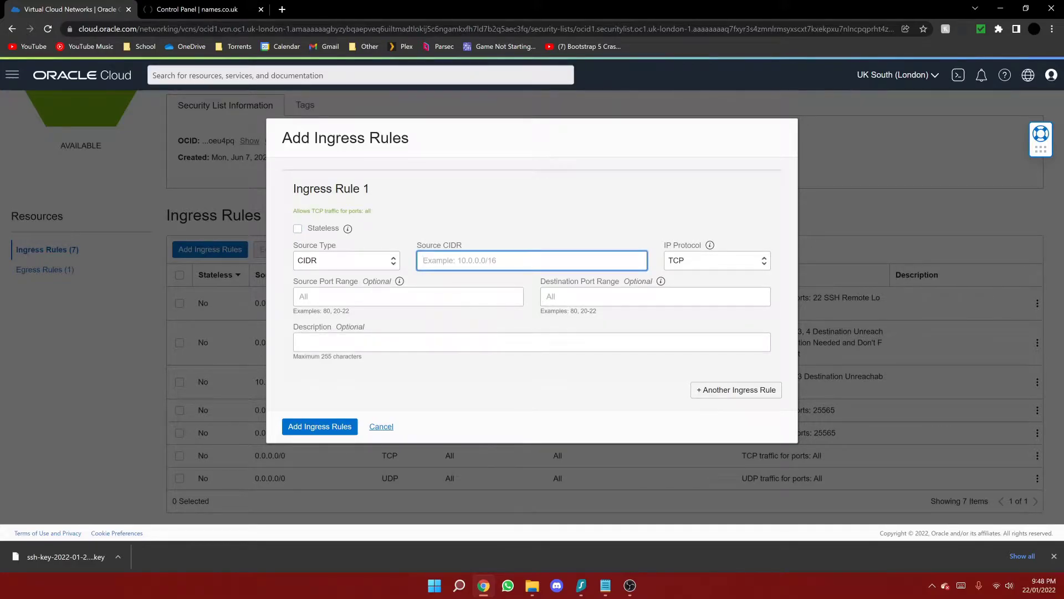
pyautogui.write('0.0.0.')
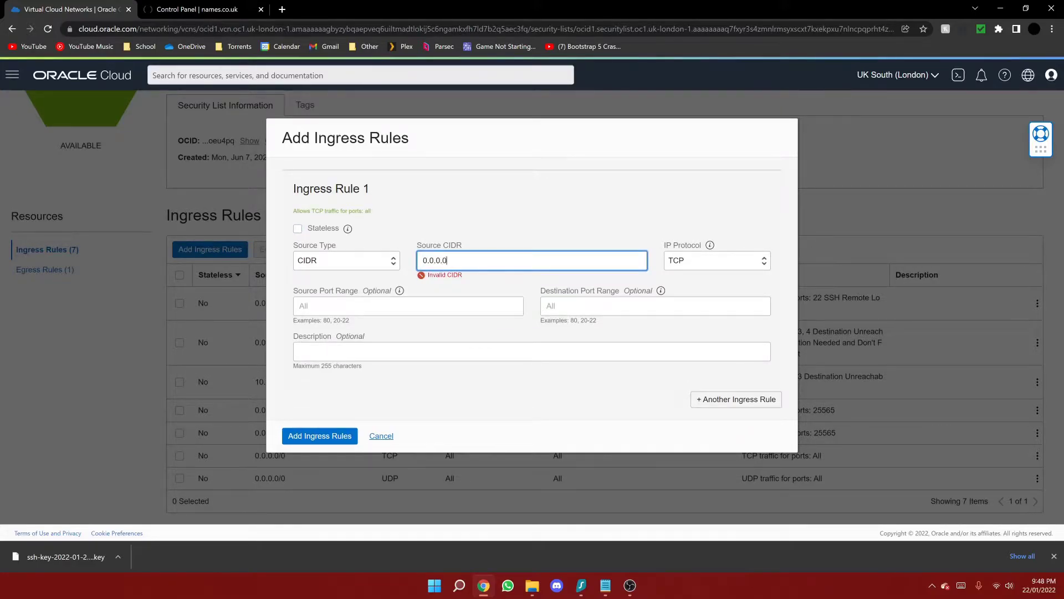
pyautogui.write('0')
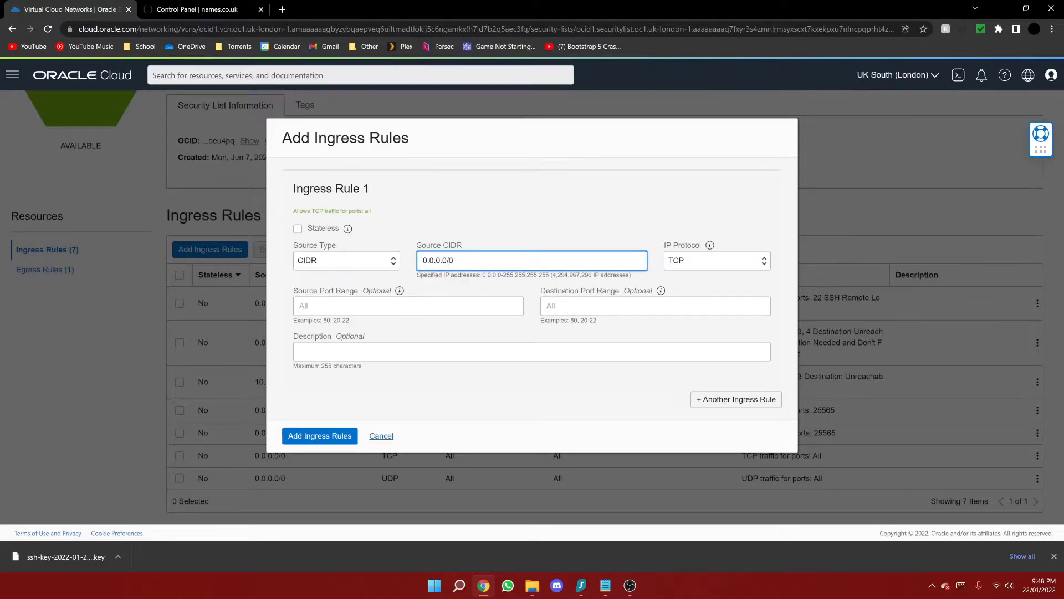
pyautogui.click(687, 264)
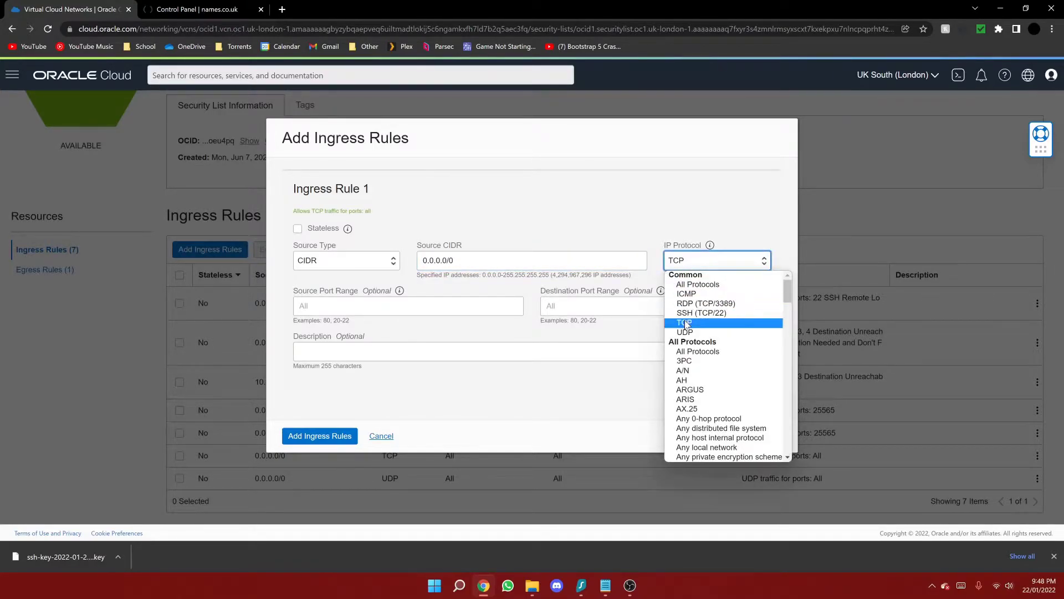
pyautogui.click(609, 306)
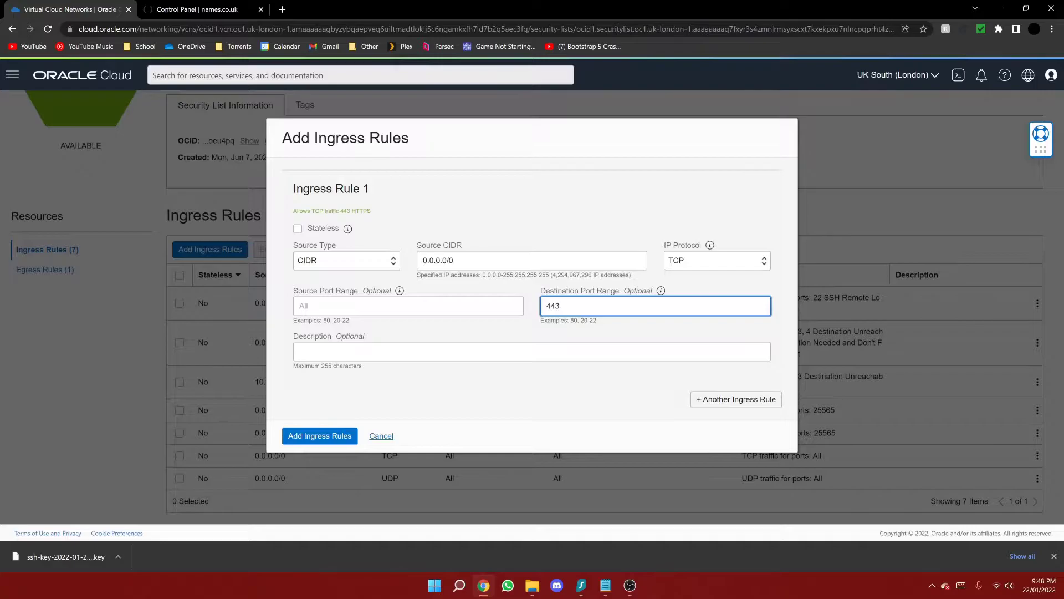
pyautogui.click(676, 340)
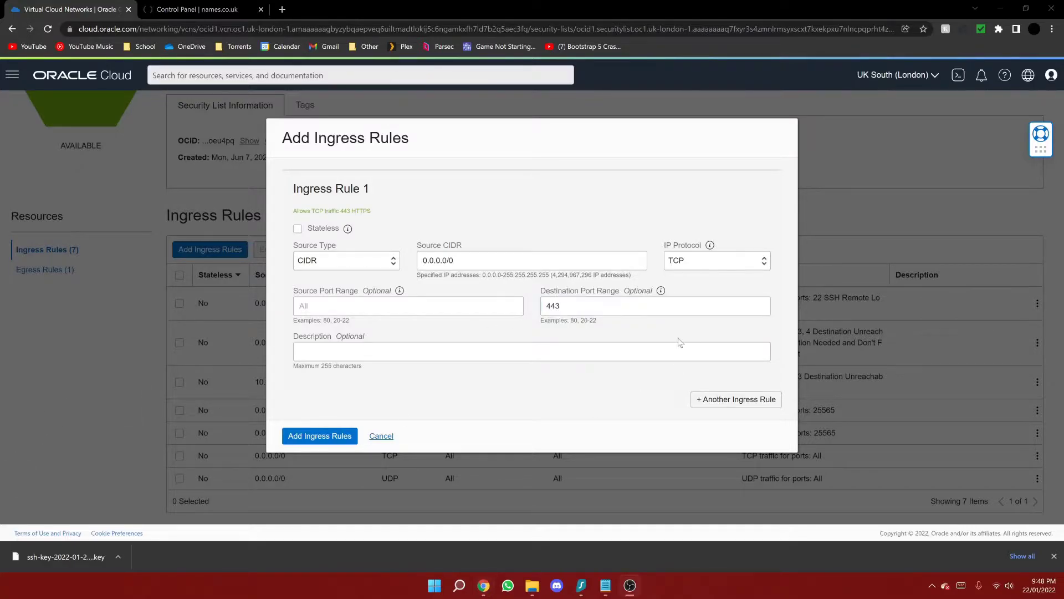
pyautogui.click(381, 435)
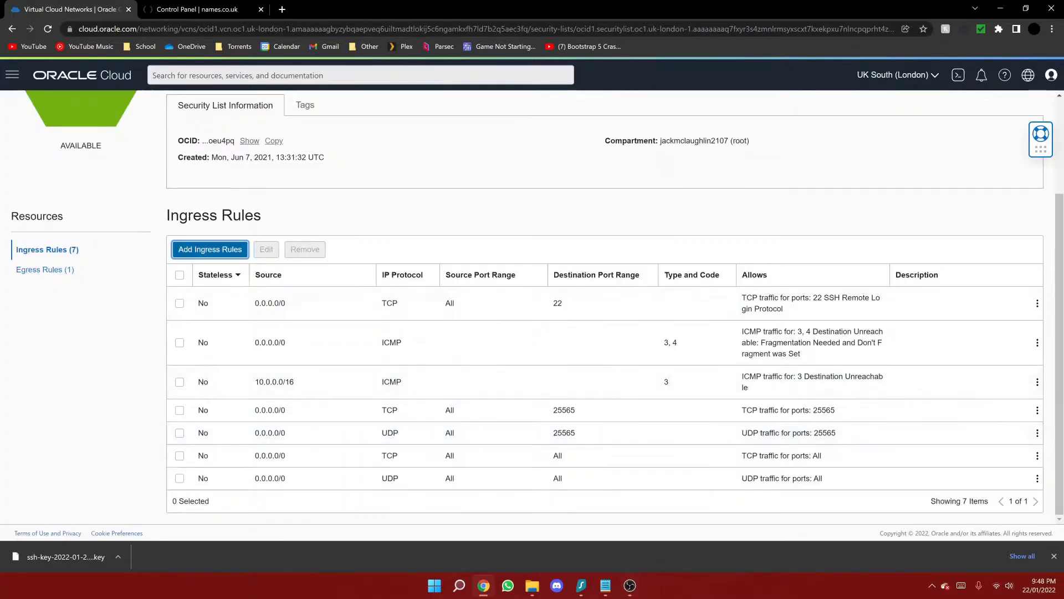
pyautogui.scroll(3, 250, 183)
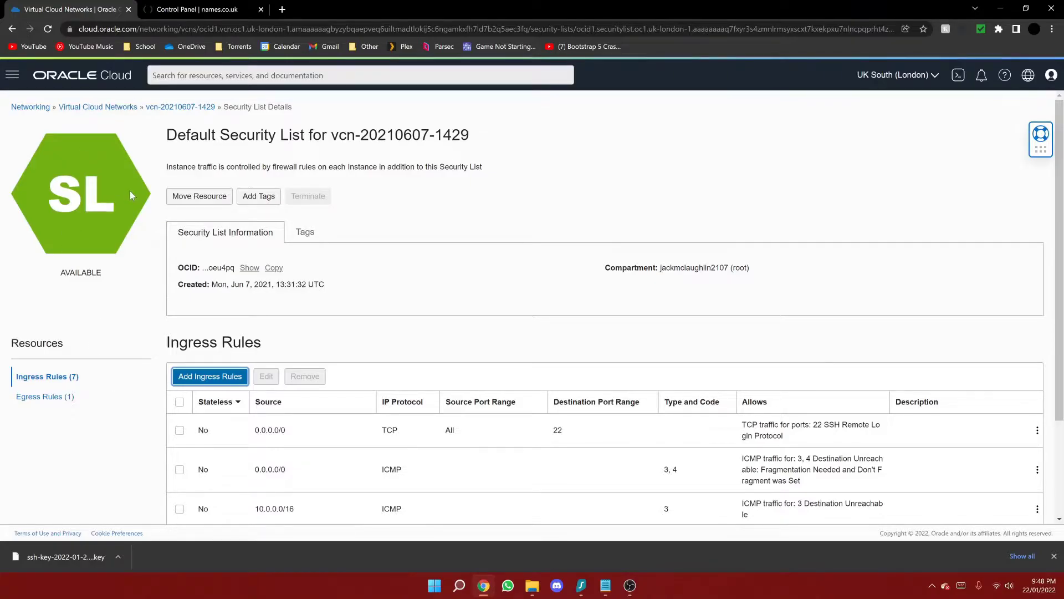
# Return to the video website instance page and launch PuTTY.
pyautogui.click(13, 29)
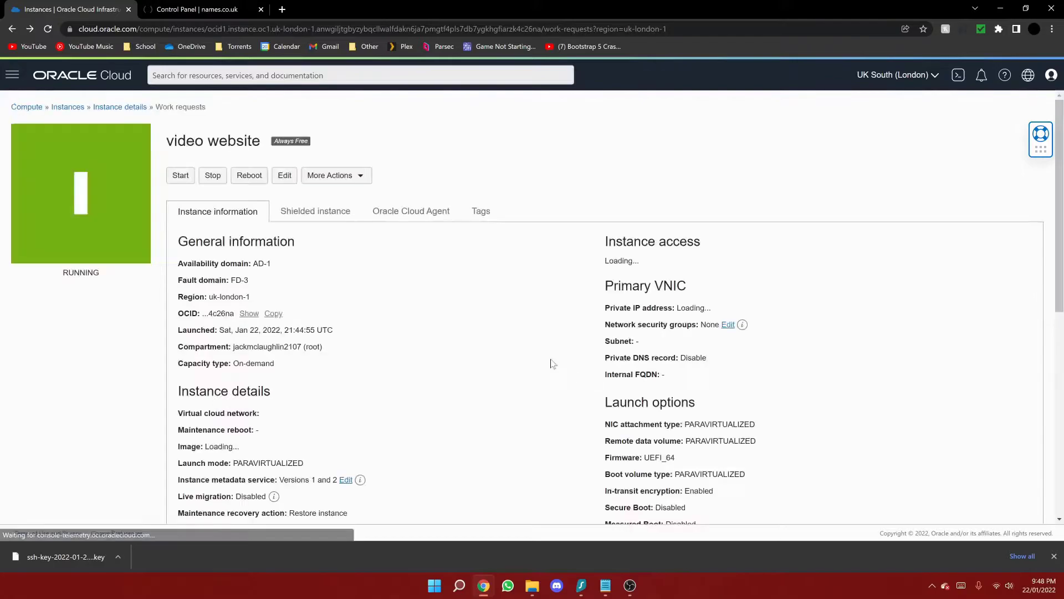
pyautogui.press('super')
pyautogui.write('putty')
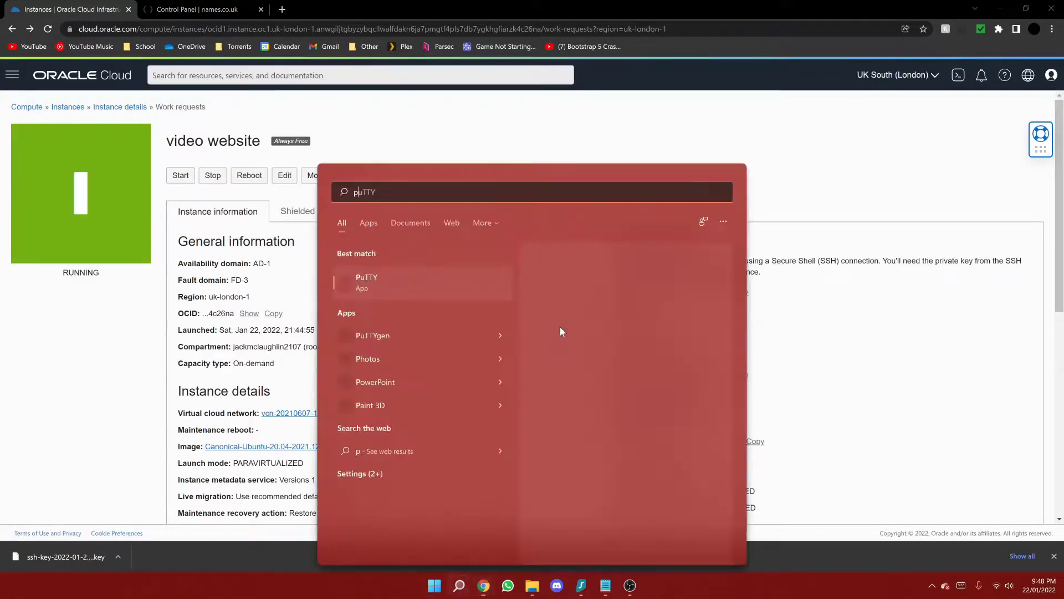
pyautogui.press('Return')
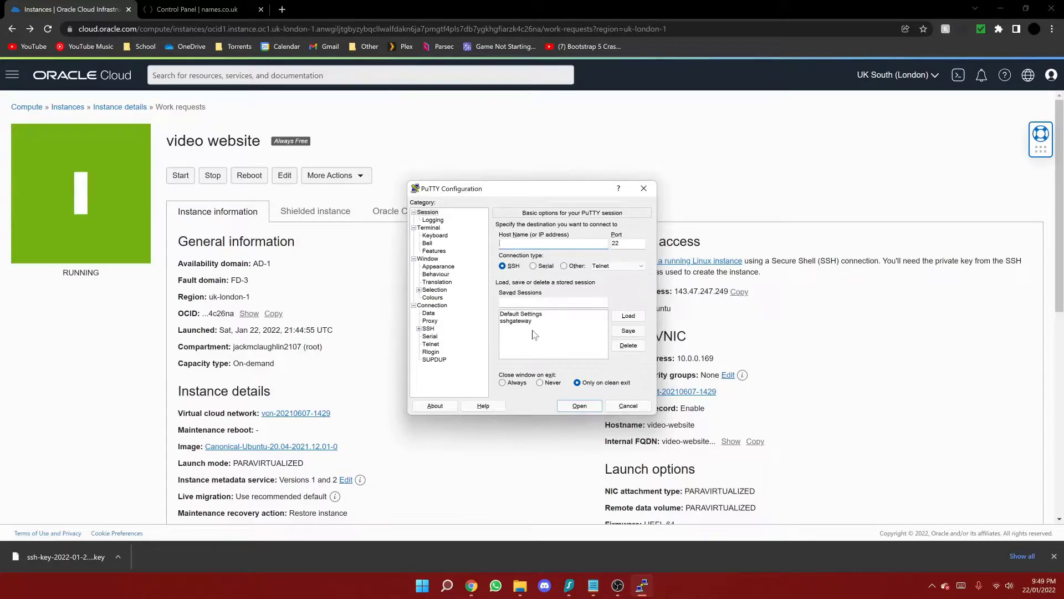
# Launch PuTTYgen from the Start menu search.
pyautogui.press('super')
pyautogui.write('puttygen')
pyautogui.press('Down')
pyautogui.press('Return')
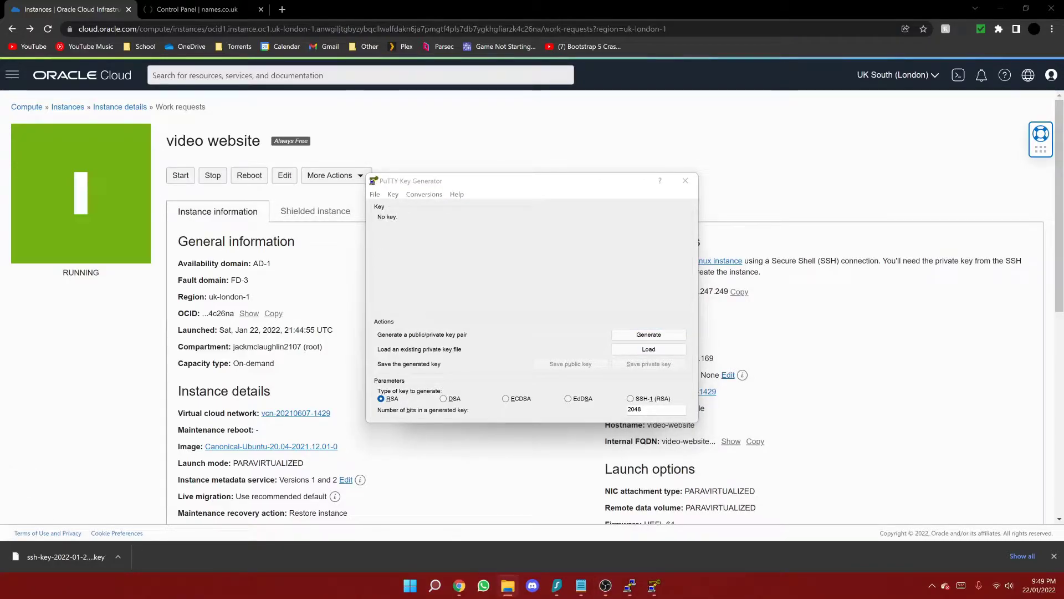
# Show the Video folder holding the ssh-key .key file, then move it off-screen.
pyautogui.click(507, 585)
pyautogui.moveTo(219, 90)
pyautogui.mouseDown()
pyautogui.moveTo(302, 72)
pyautogui.moveTo(5, 167)
pyautogui.mouseUp()
pyautogui.moveTo(79, 15); pyautogui.dragTo(50, 100)
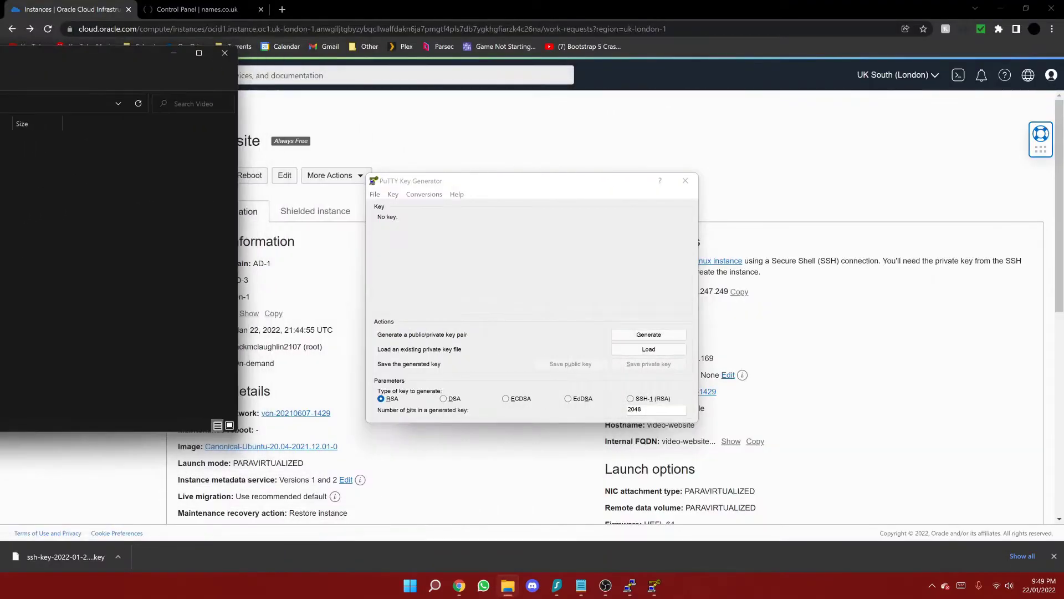
pyautogui.click(67, 571)
pyautogui.click(509, 586)
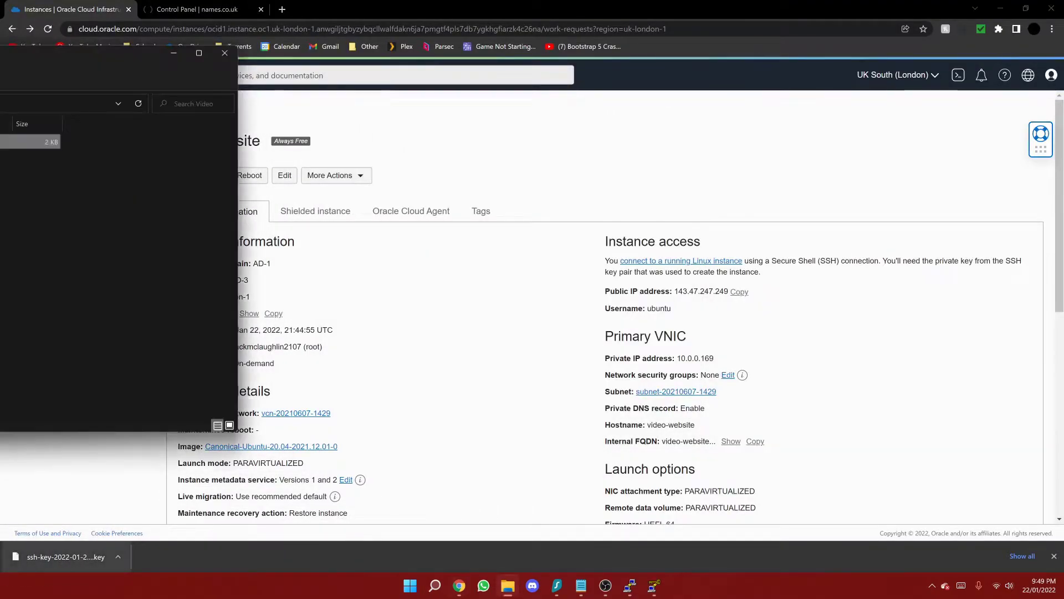
pyautogui.moveTo(84, 96); pyautogui.dragTo(312, 105)
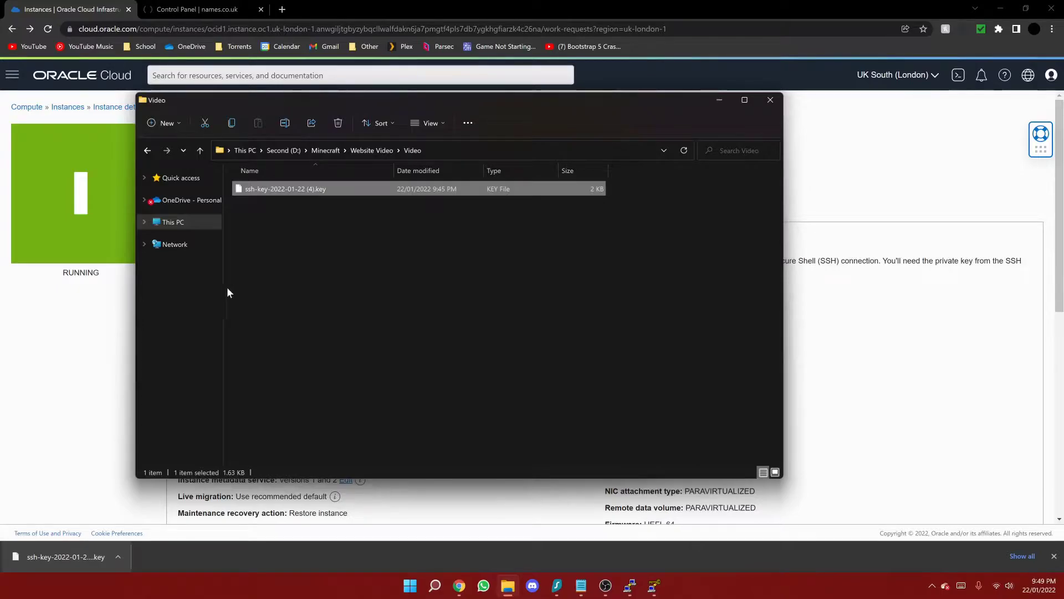
pyautogui.moveTo(239, 104); pyautogui.dragTo(1063, 103)
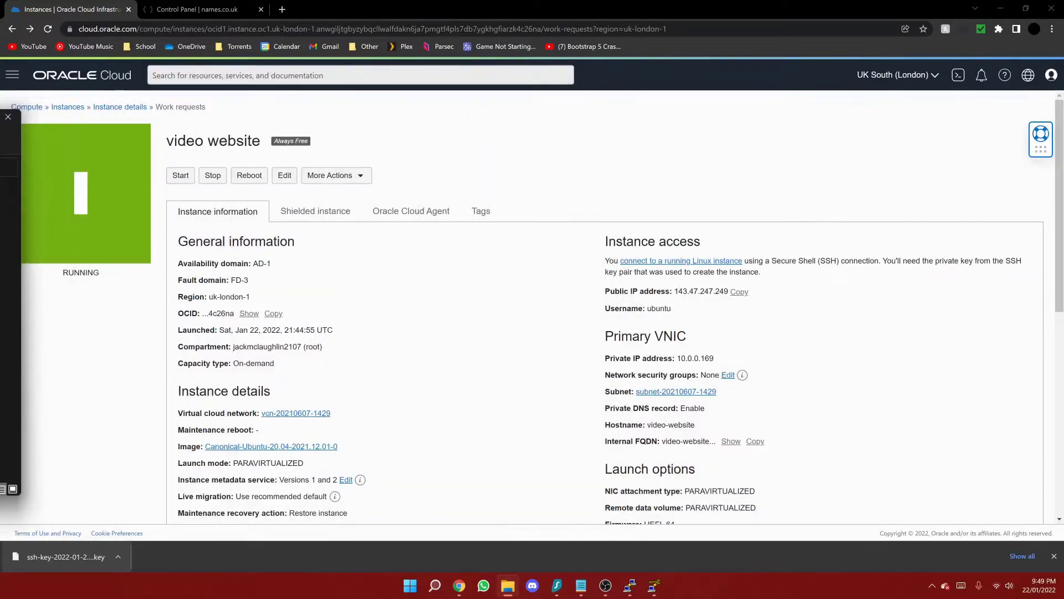
# Import the downloaded ssh-key .key file into PuTTYgen using the All Files filter.
pyautogui.click(654, 586)
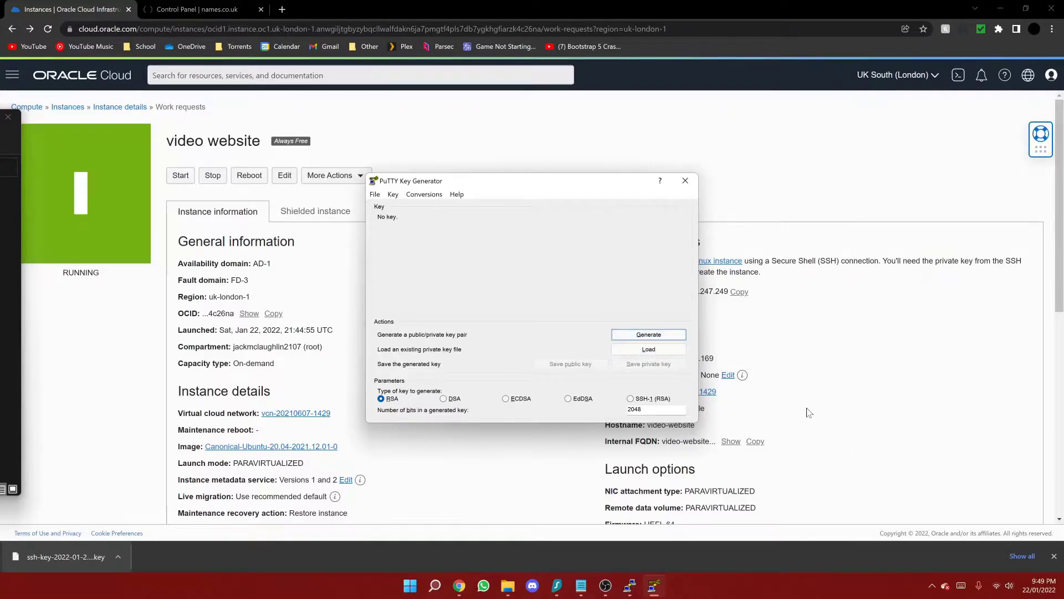
pyautogui.click(649, 348)
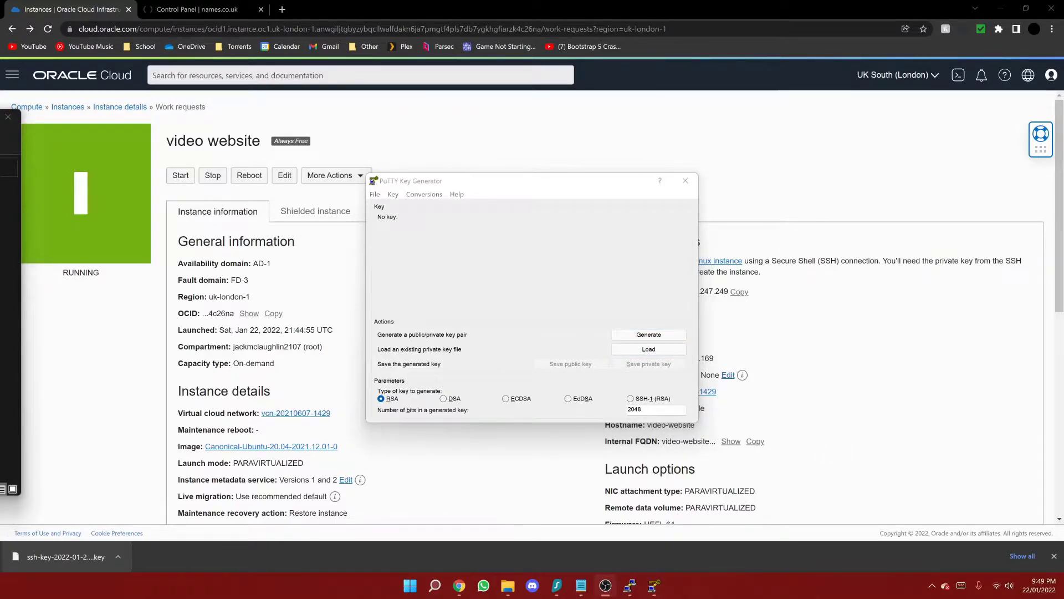
pyautogui.click(649, 348)
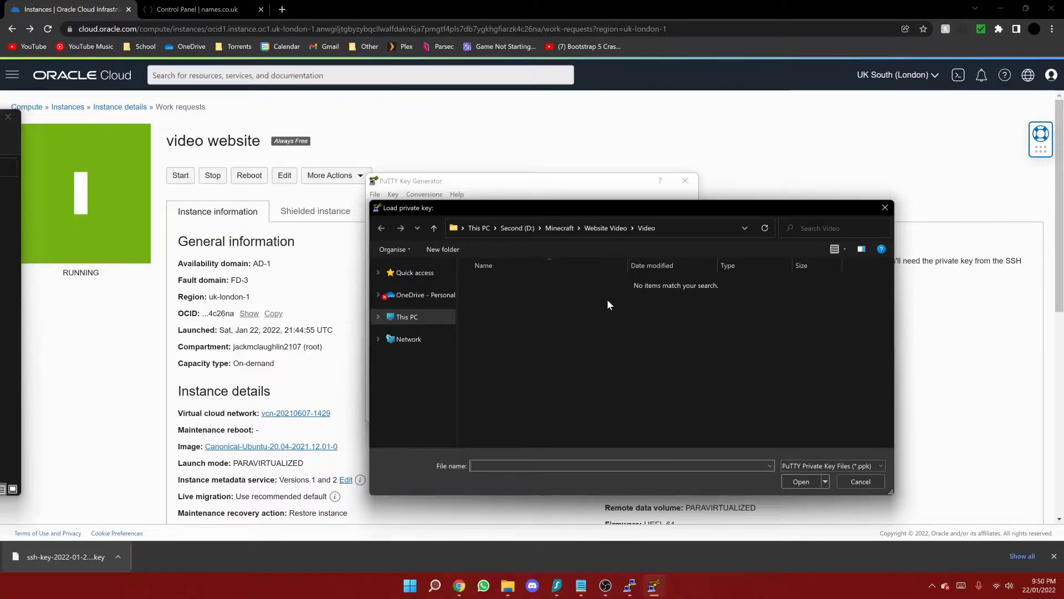
pyautogui.click(827, 465)
pyautogui.click(827, 477)
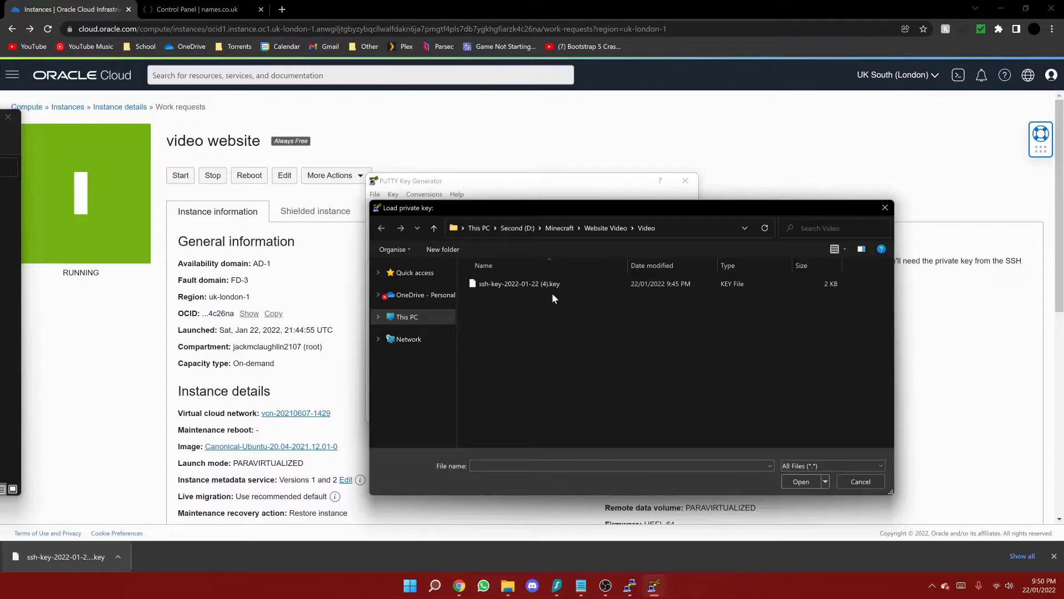
pyautogui.click(552, 286)
pyautogui.click(801, 482)
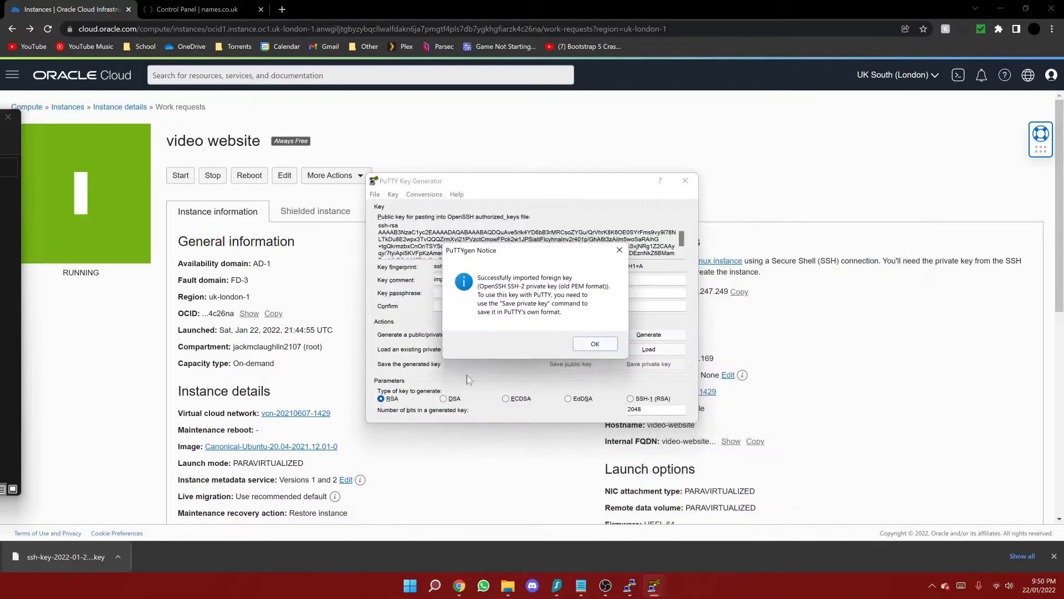
pyautogui.click(594, 344)
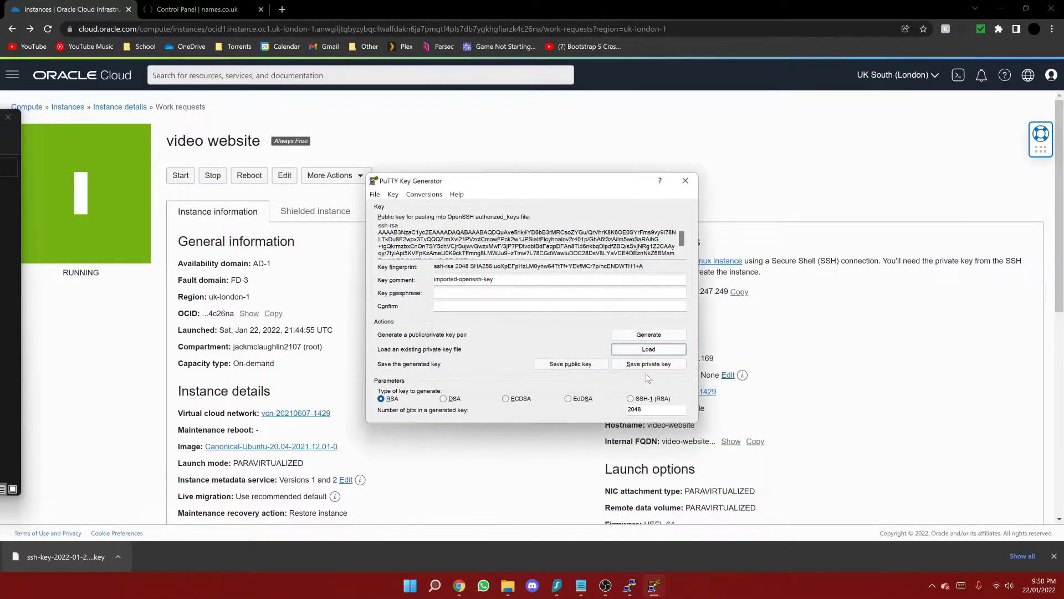
# Save it without a passphrase as the PuTTY private key 'access' and close PuTTYgen.
pyautogui.click(652, 365)
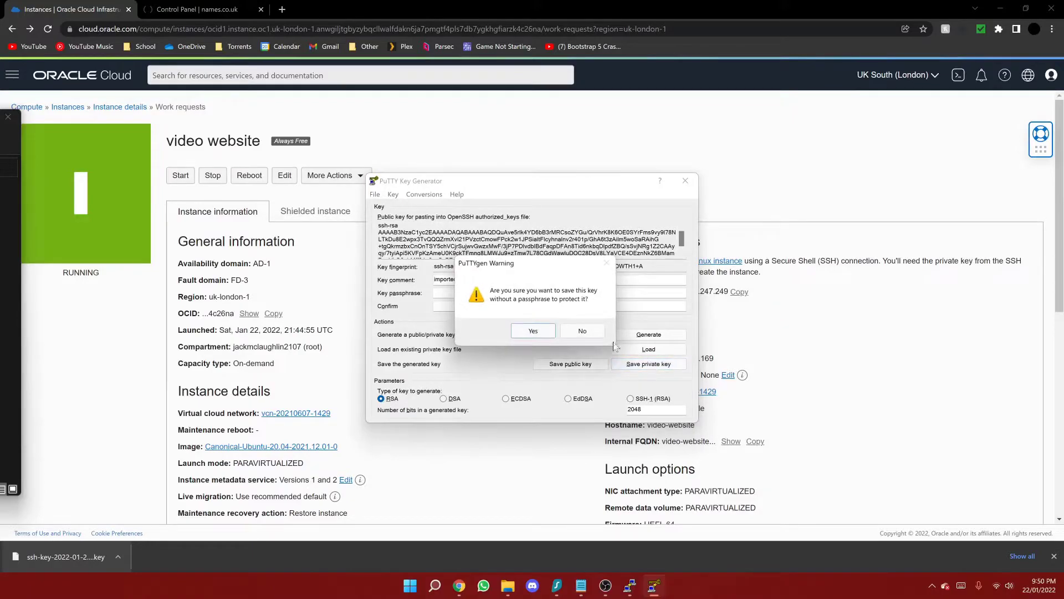
pyautogui.click(531, 331)
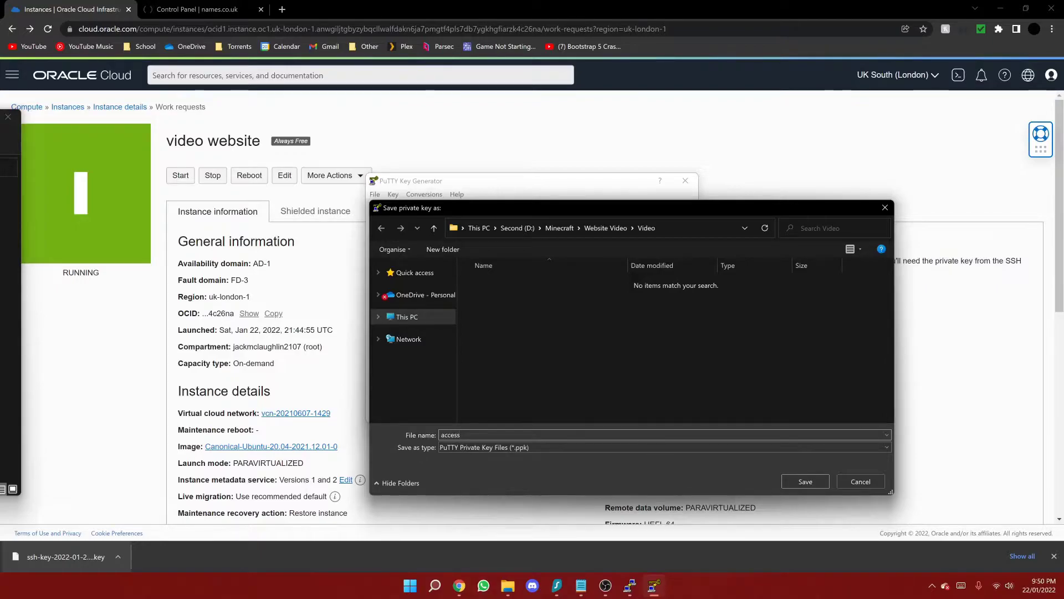
pyautogui.press('Return')
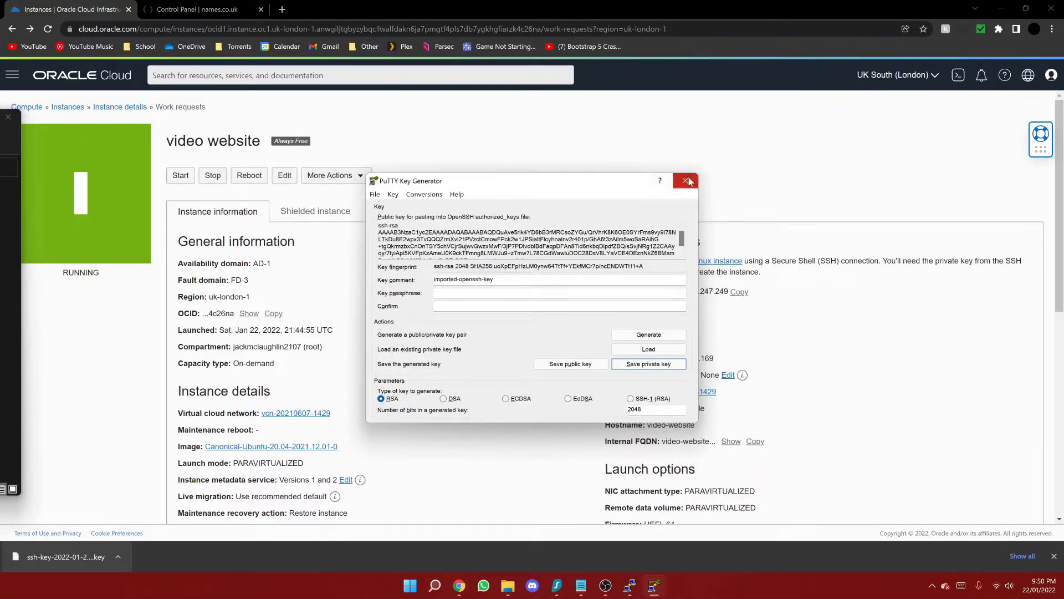
pyautogui.click(685, 181)
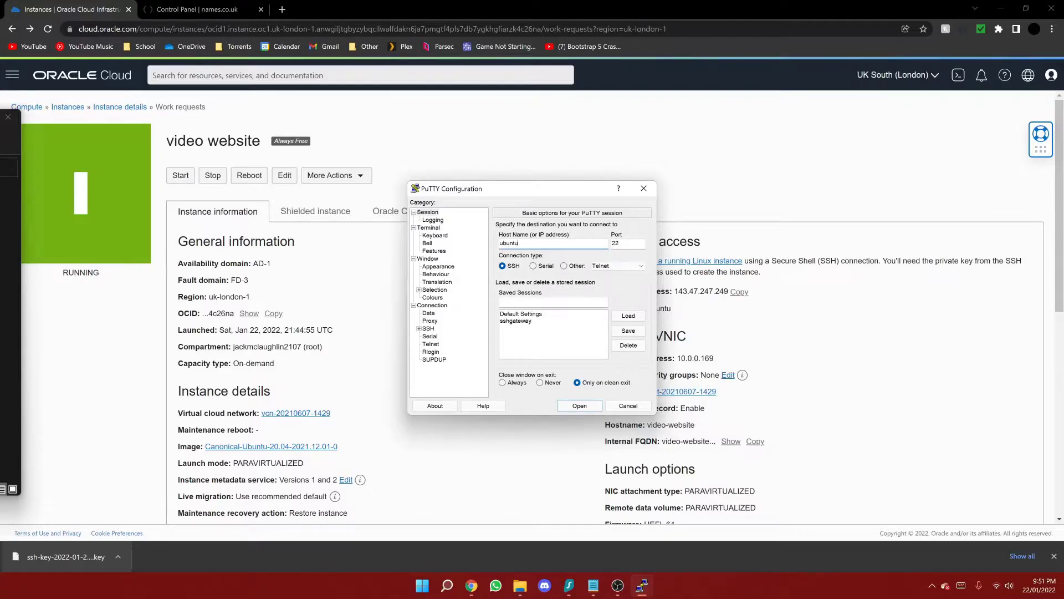
pyautogui.write('@')
pyautogui.write('video.hpcrafter')
pyautogui.write('.com')
pyautogui.click(420, 329)
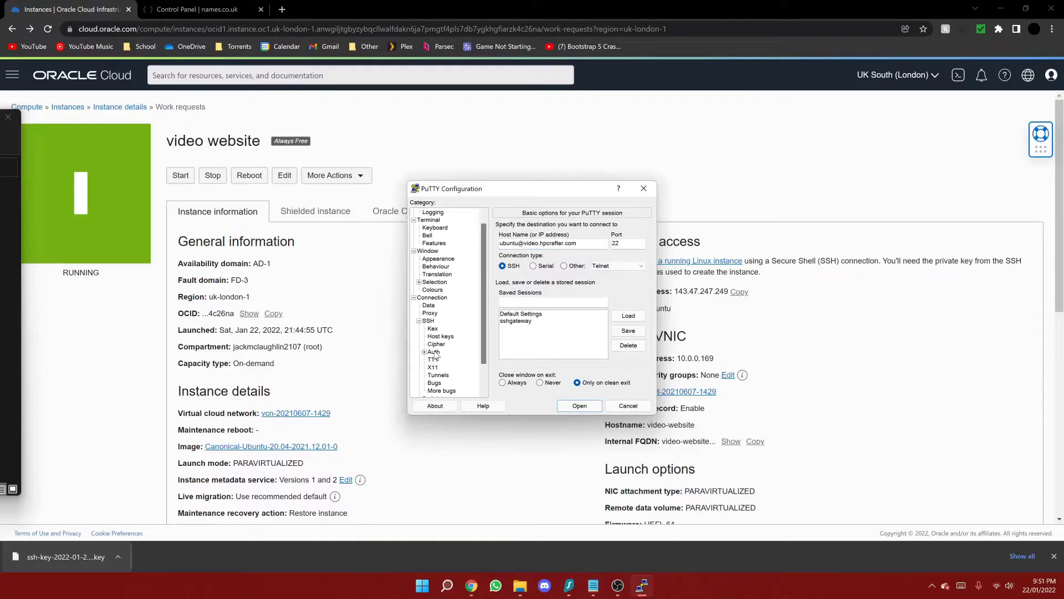
pyautogui.click(433, 351)
pyautogui.click(628, 337)
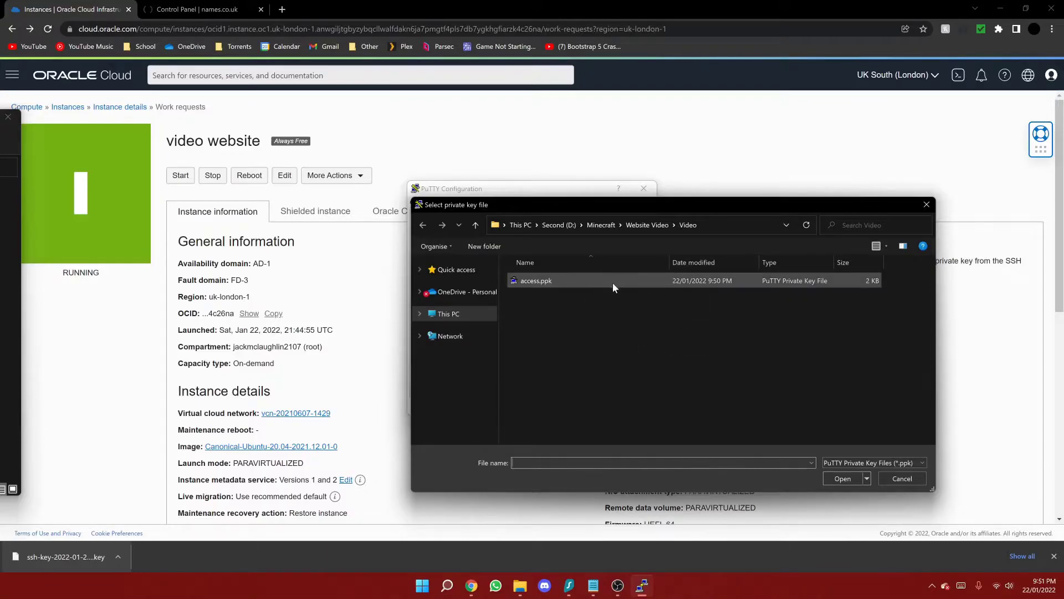
pyautogui.click(536, 281)
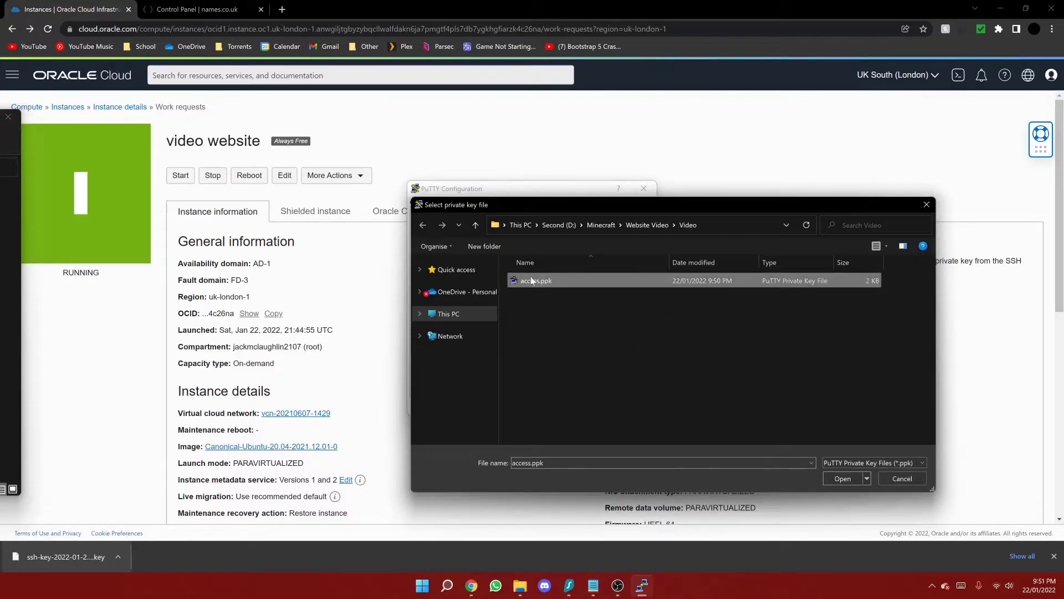
pyautogui.click(844, 478)
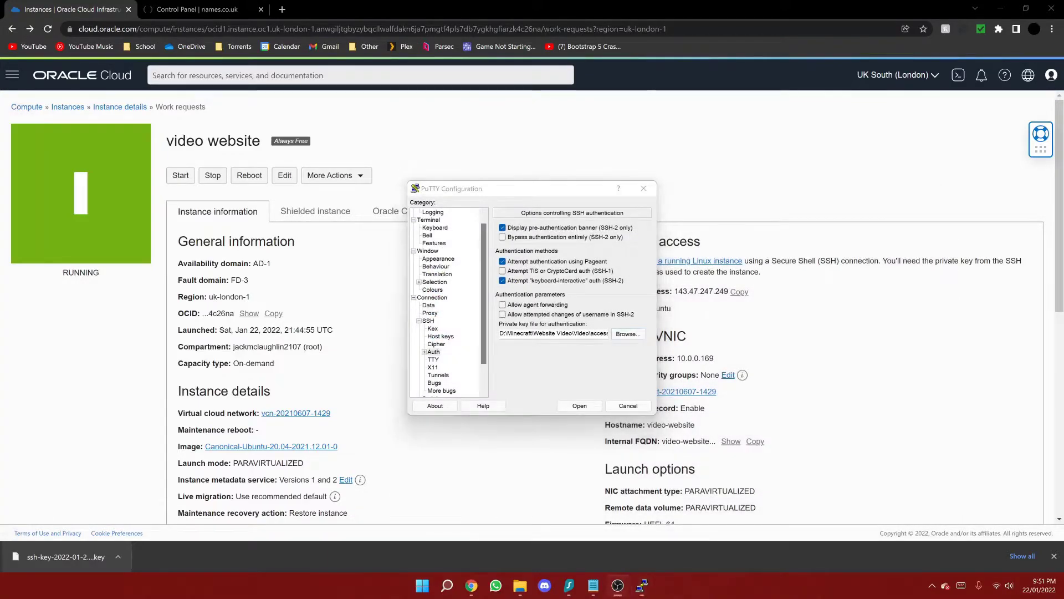
pyautogui.click(580, 405)
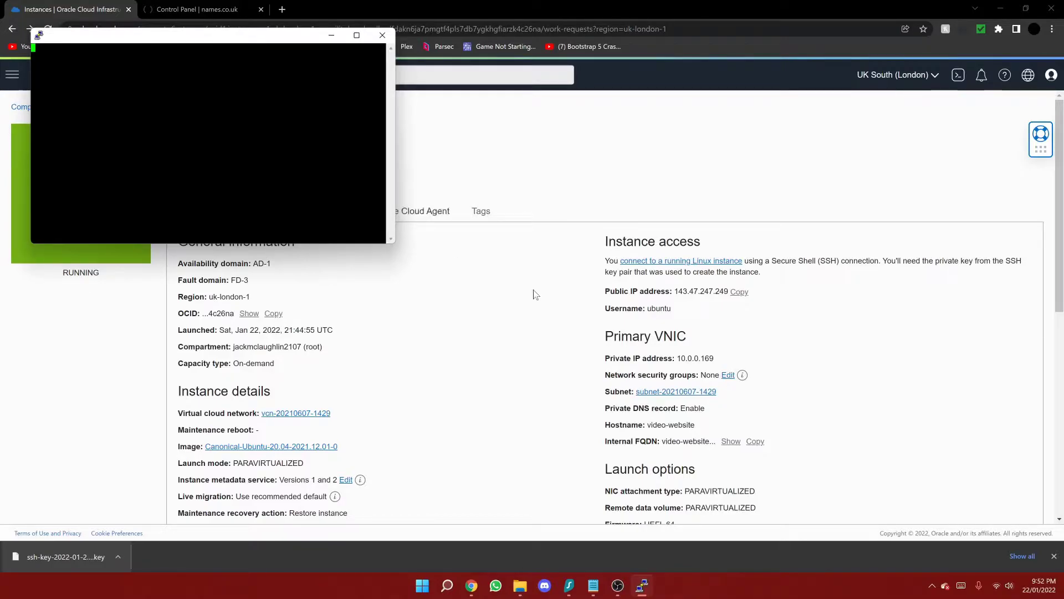
# Close the old PuTTY terminal session and confirm the exit prompt.
pyautogui.click(198, 9)
pyautogui.scroll(-3, 450, 350)
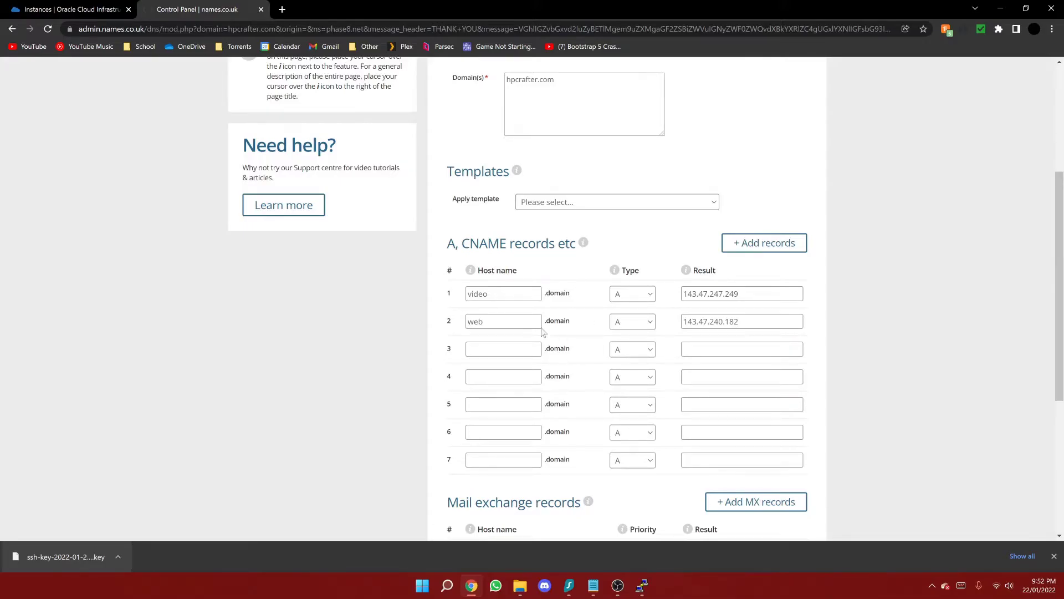
pyautogui.click(71, 10)
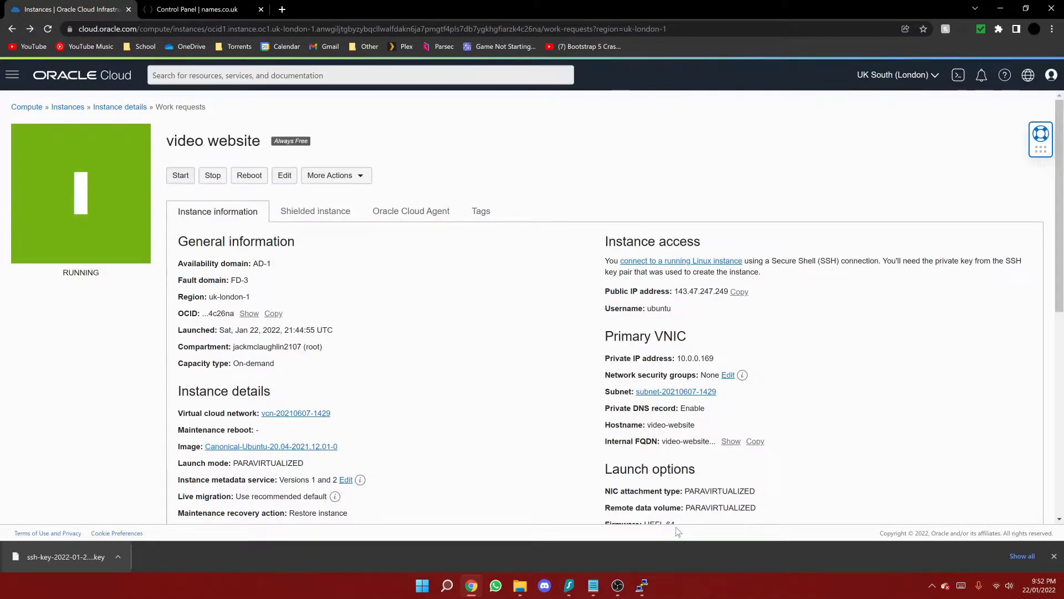
pyautogui.click(643, 585)
pyautogui.click(381, 36)
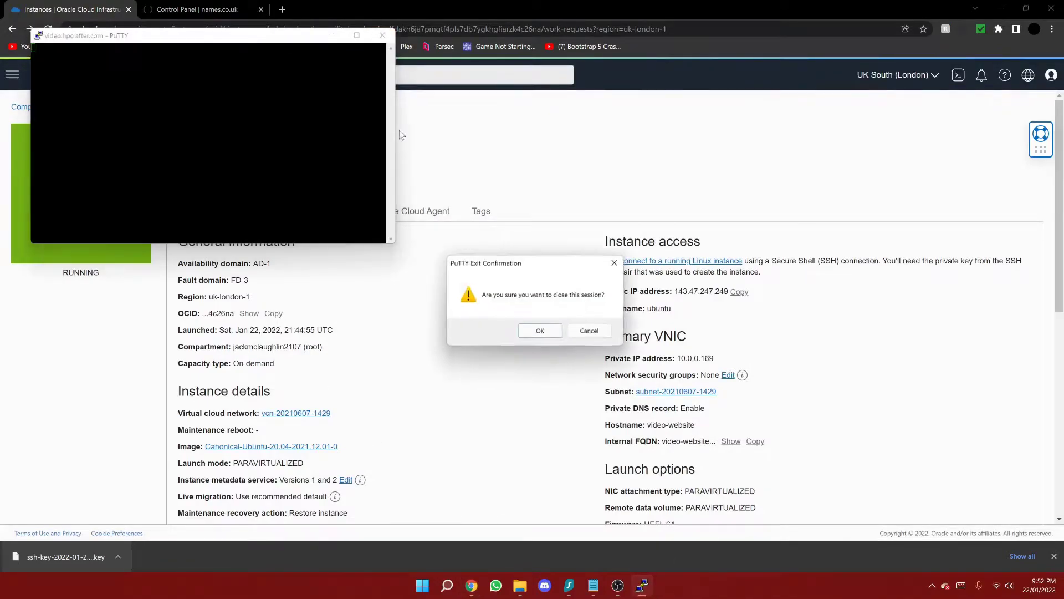
pyautogui.click(540, 331)
pyautogui.press('super')
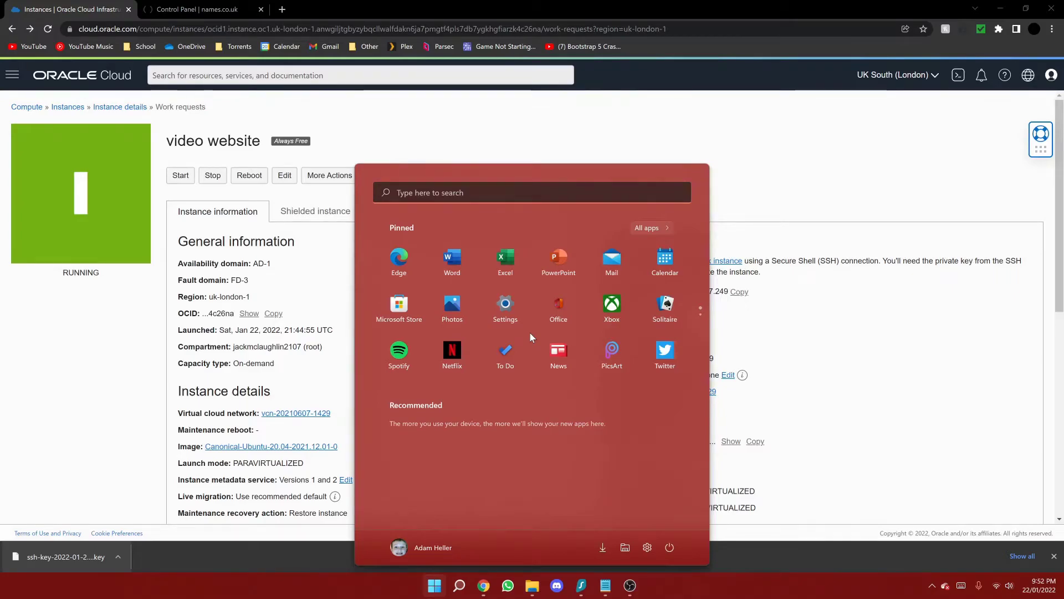
pyautogui.write('put')
# Launch PuTTY and enter the instance's public IP 143.47.247.249 as the host.
pyautogui.press('Return')
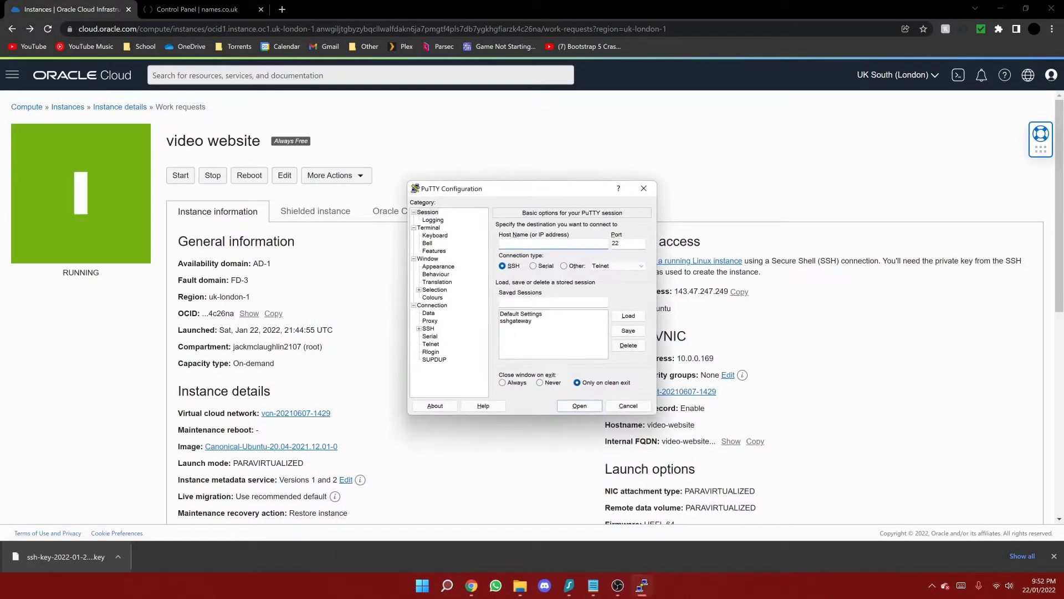
pyautogui.write('ubuntu@')
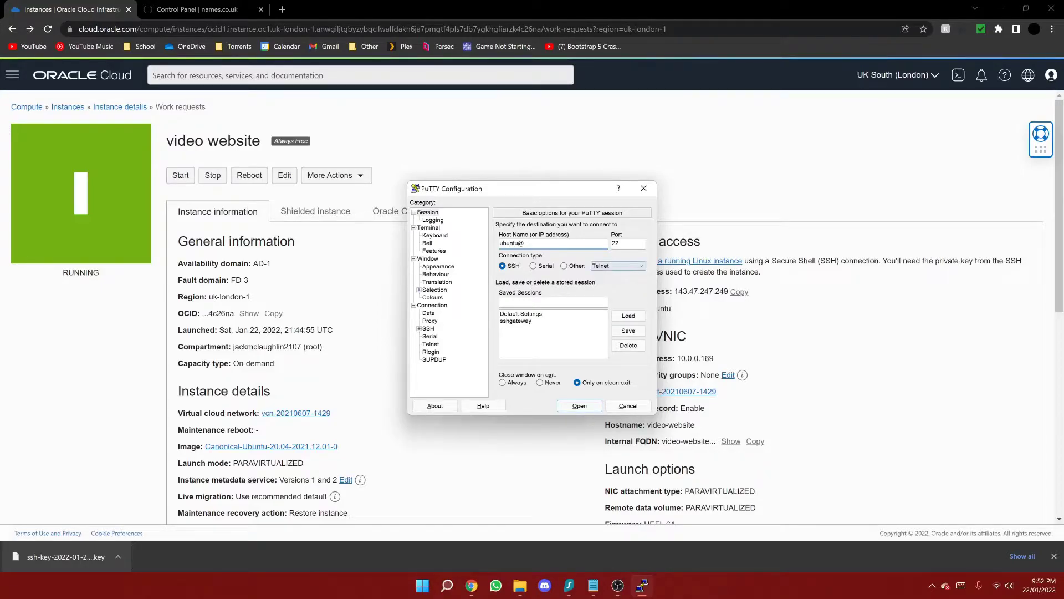
pyautogui.click(739, 291)
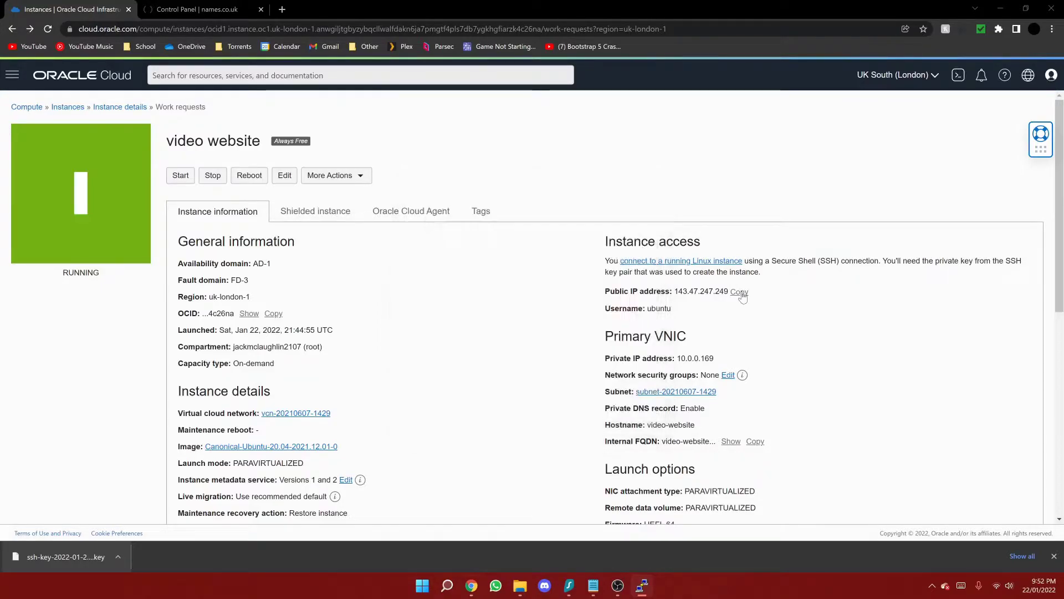
pyautogui.click(642, 585)
pyautogui.write('143.47.247.249')
# Use the access.ppk private key, connect as ubuntu, and accept the server's host key.
pyautogui.click(418, 329)
pyautogui.click(434, 352)
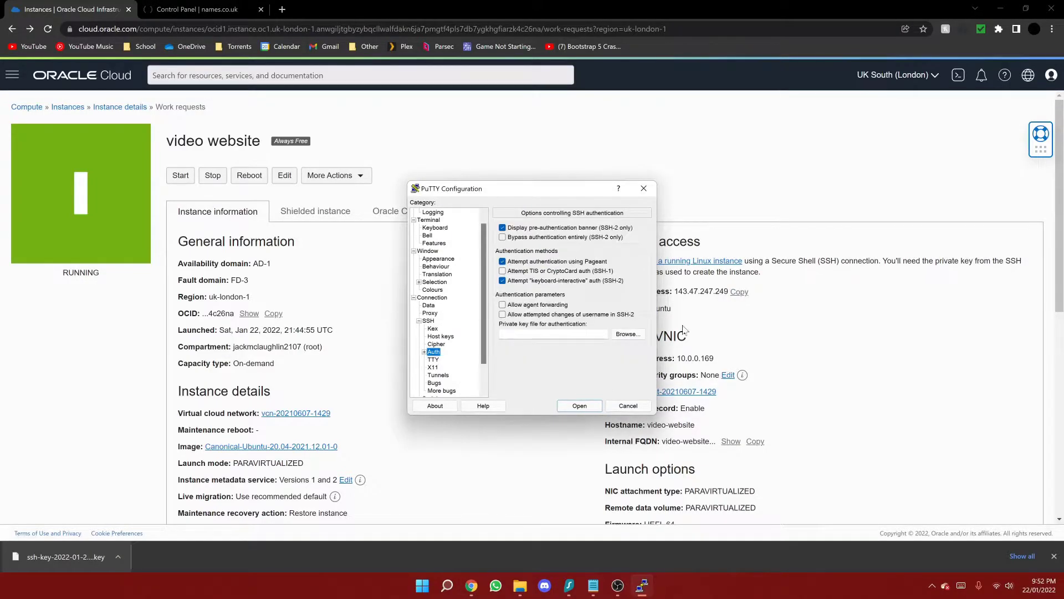
pyautogui.click(627, 335)
pyautogui.click(566, 275)
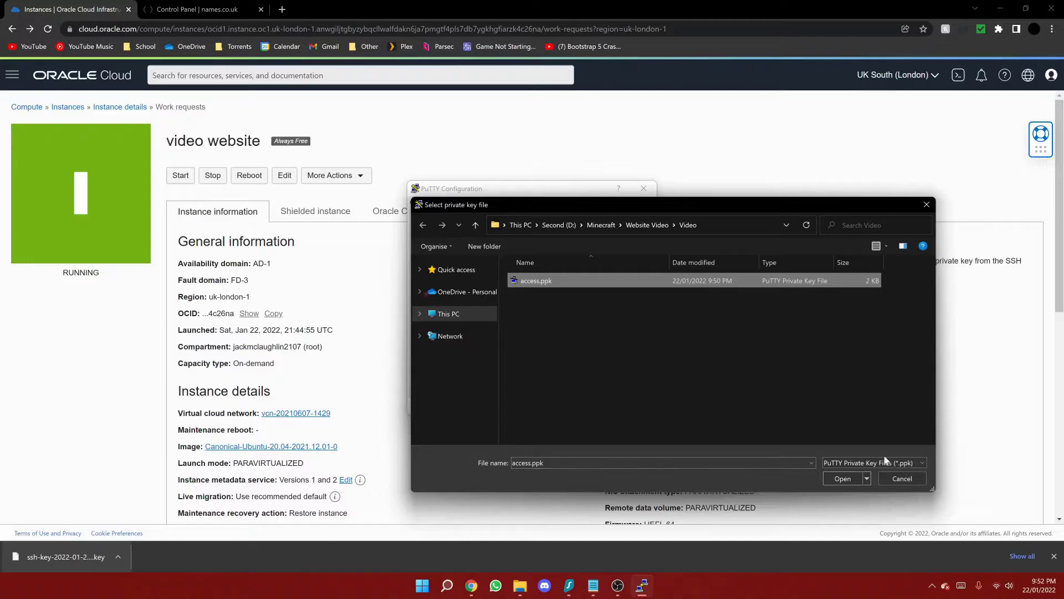
pyautogui.click(843, 478)
pyautogui.click(580, 406)
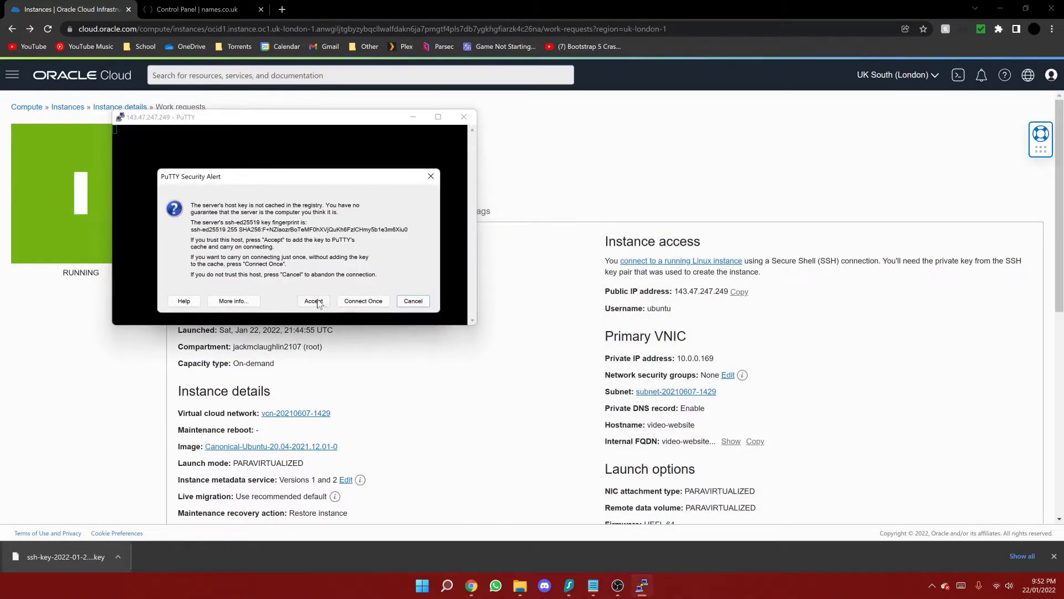
pyautogui.click(313, 301)
pyautogui.moveTo(175, 117); pyautogui.dragTo(446, 236)
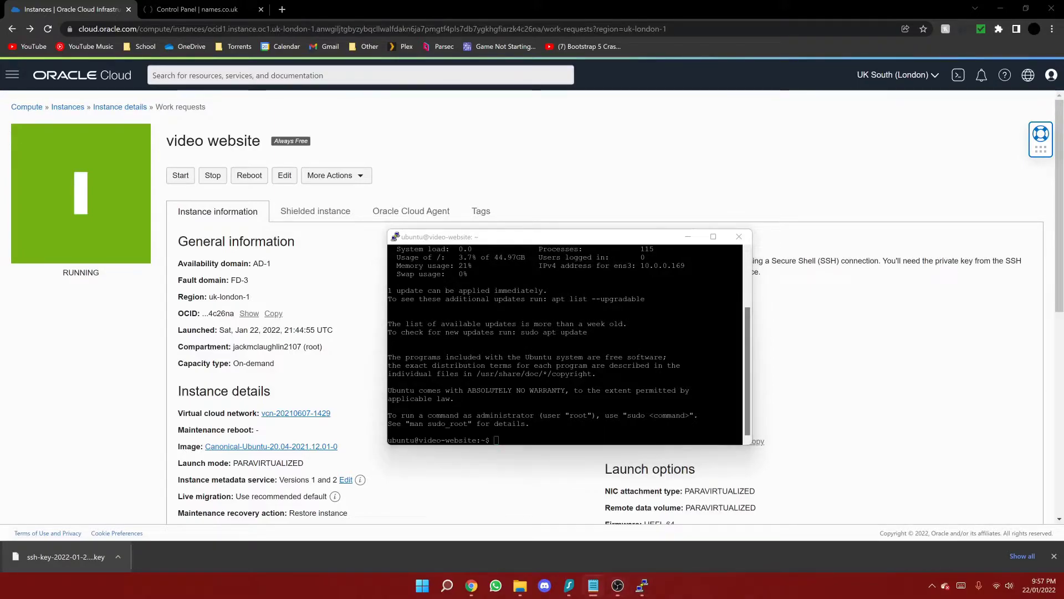
# Become root with sudo -s, run apt update, and hide the PuTTY window.
pyautogui.hotkey('alt', 'Tab')
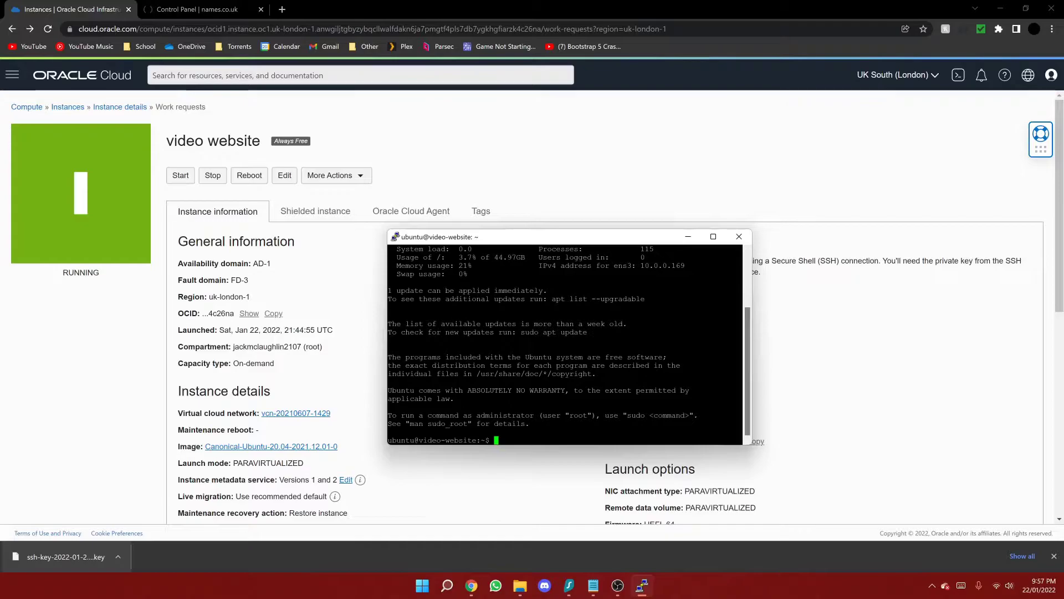
pyautogui.write('sudo')
pyautogui.write(' -s')
pyautogui.press('Return')
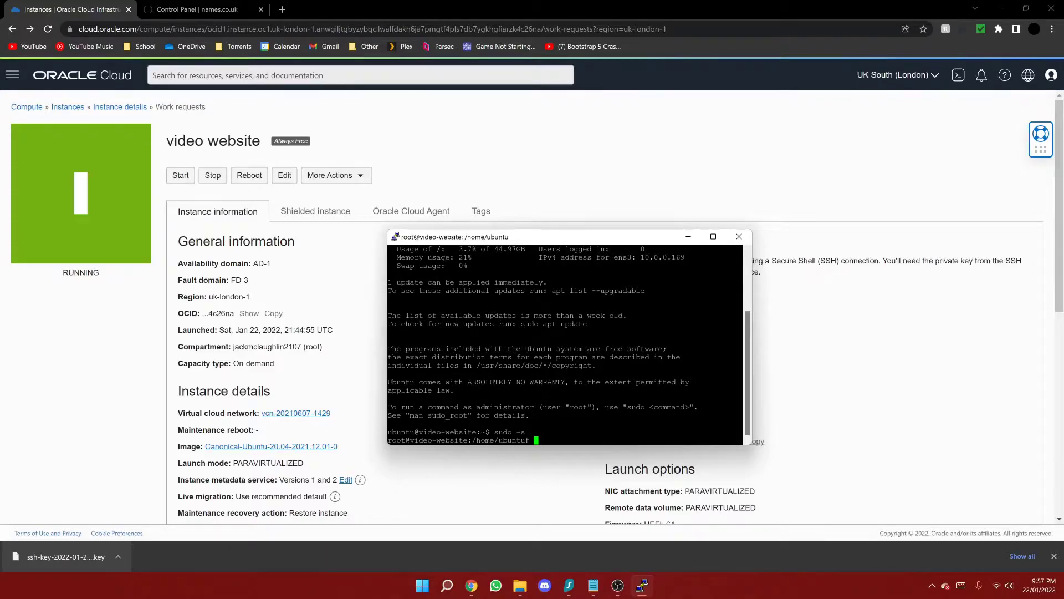
pyautogui.click(411, 474)
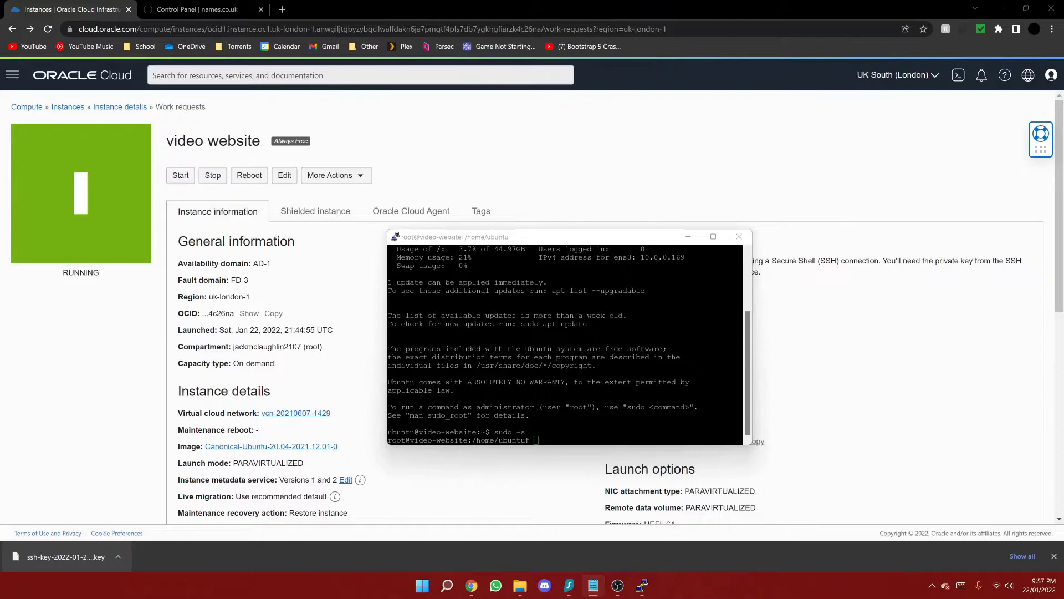
pyautogui.click(565, 349)
pyautogui.write('apt update')
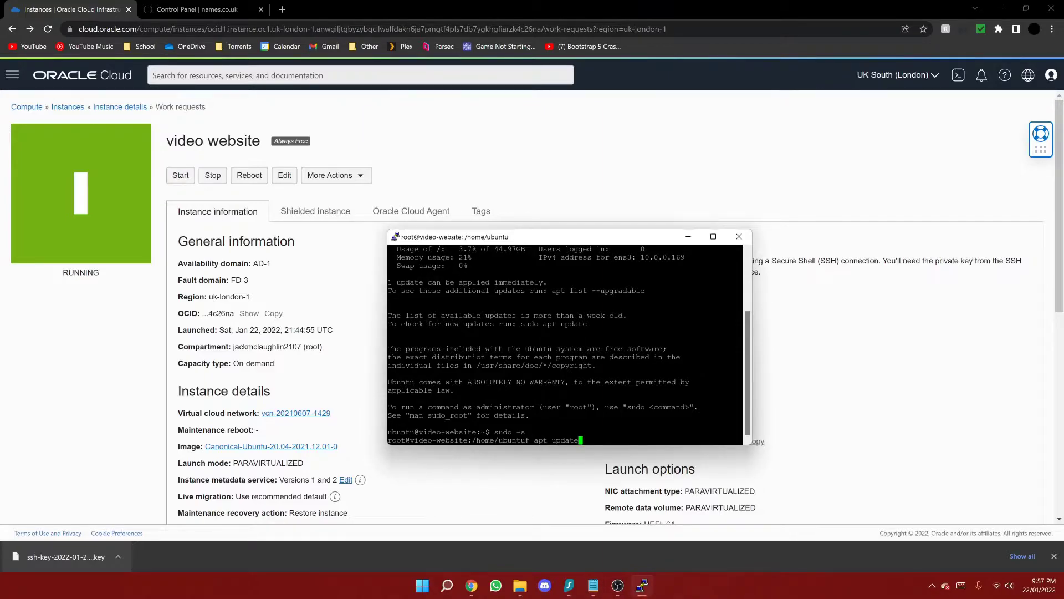
pyautogui.press('Return')
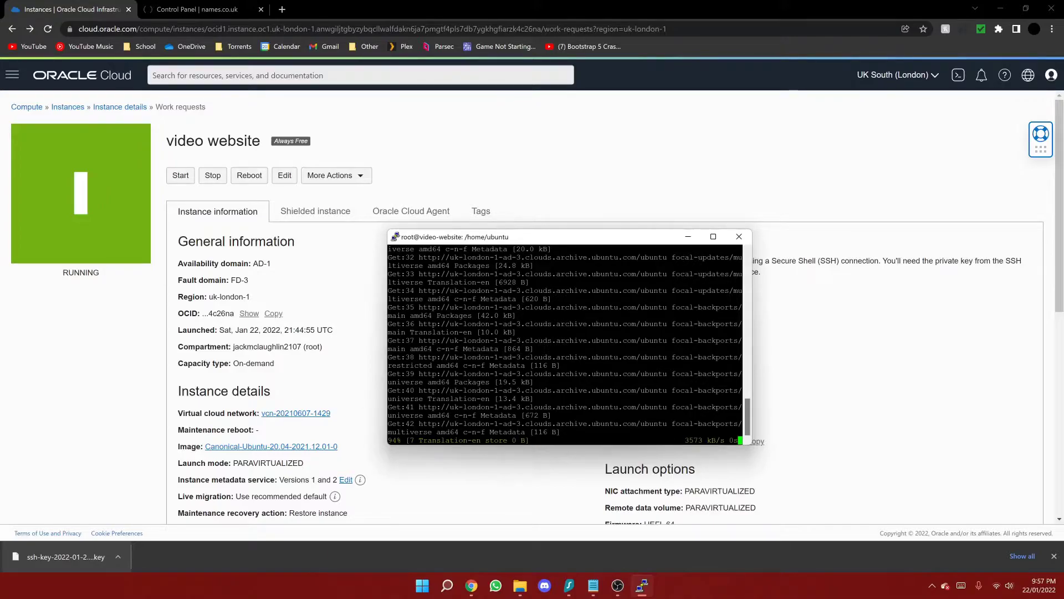
pyautogui.click(164, 533)
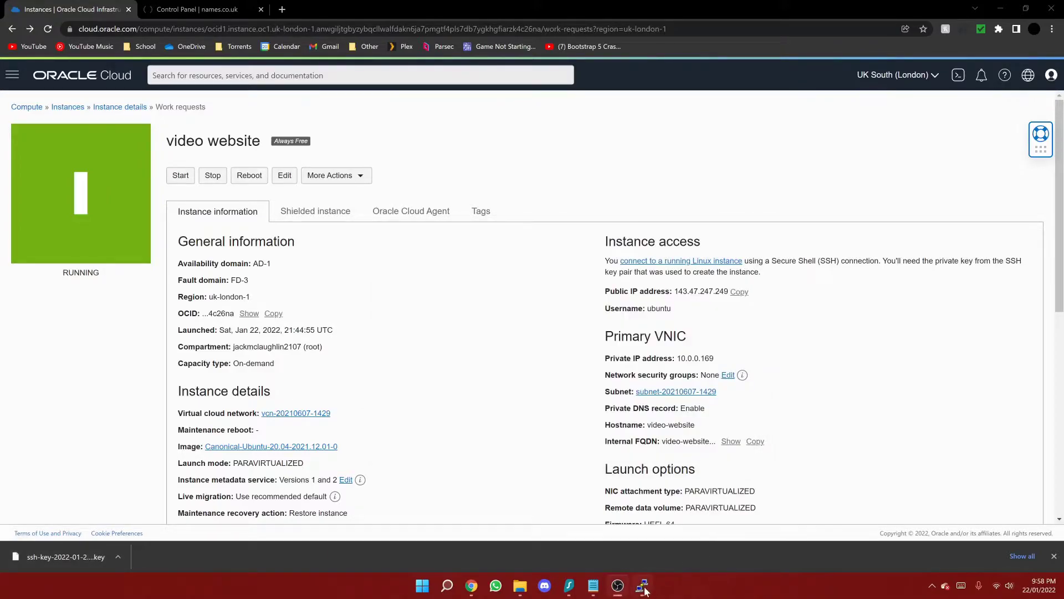
# Run apt install openjdk-17-jdk to install OpenJDK 17 on the server.
pyautogui.click(643, 586)
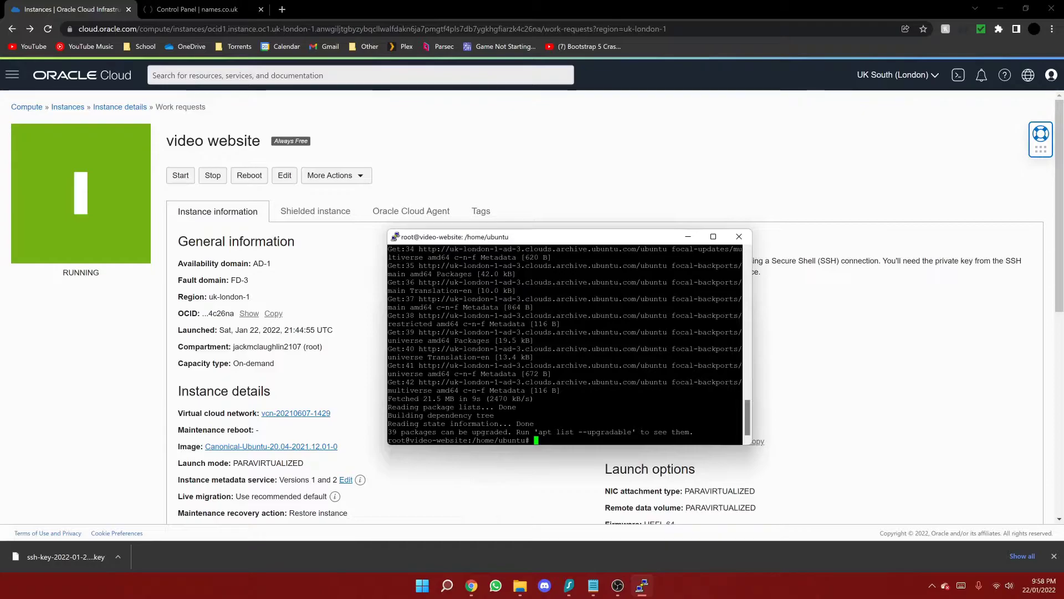
pyautogui.write('apt install openjdk-17-jdk')
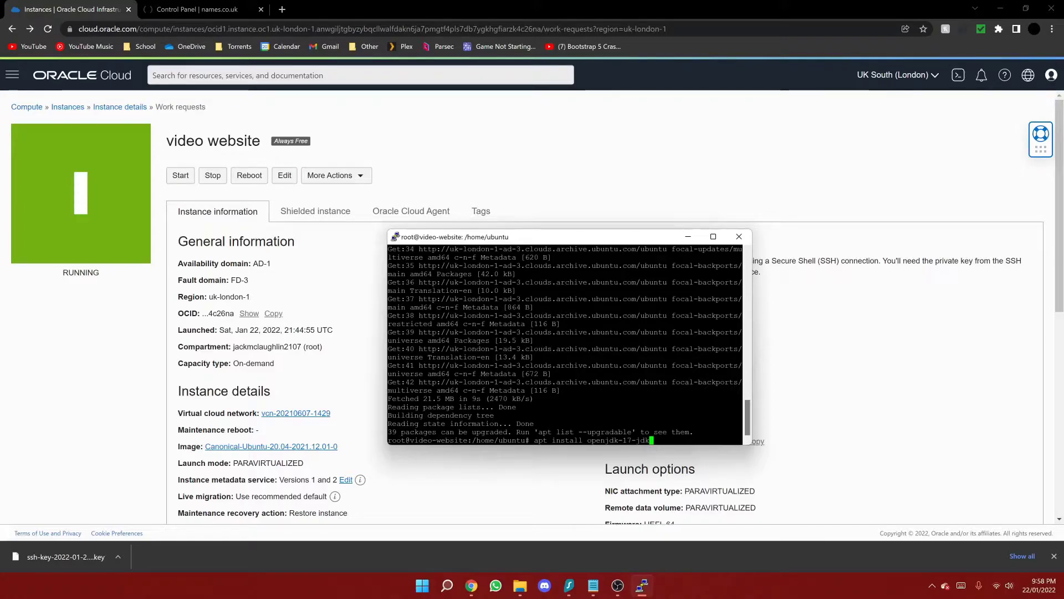
pyautogui.press('Left')
pyautogui.press('Left')
pyautogui.press('Left')
pyautogui.press('Left')
pyautogui.press('Left')
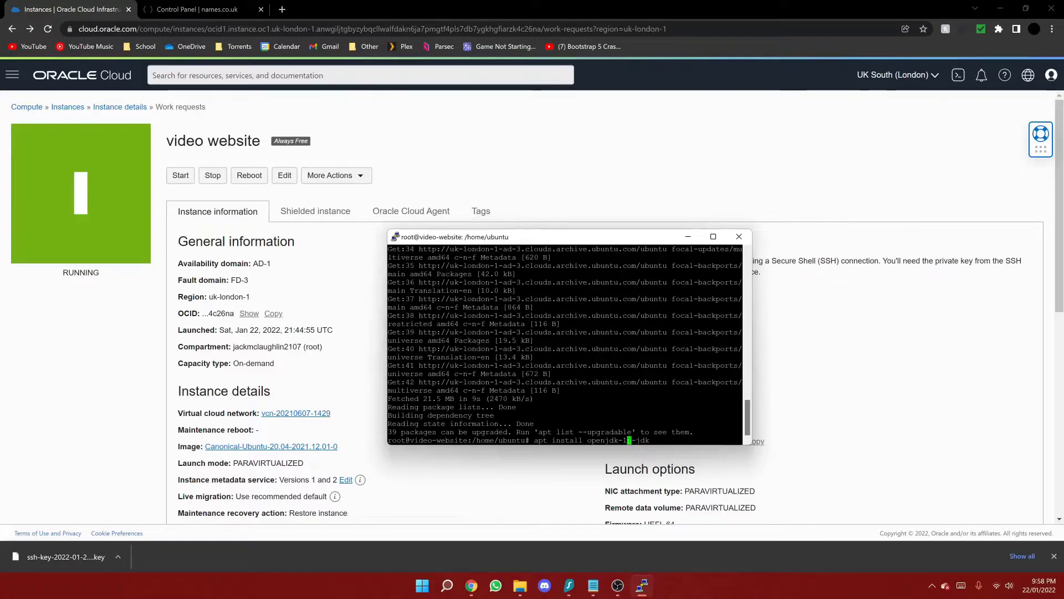
pyautogui.press('Right')
pyautogui.press('Right')
pyautogui.press('Right')
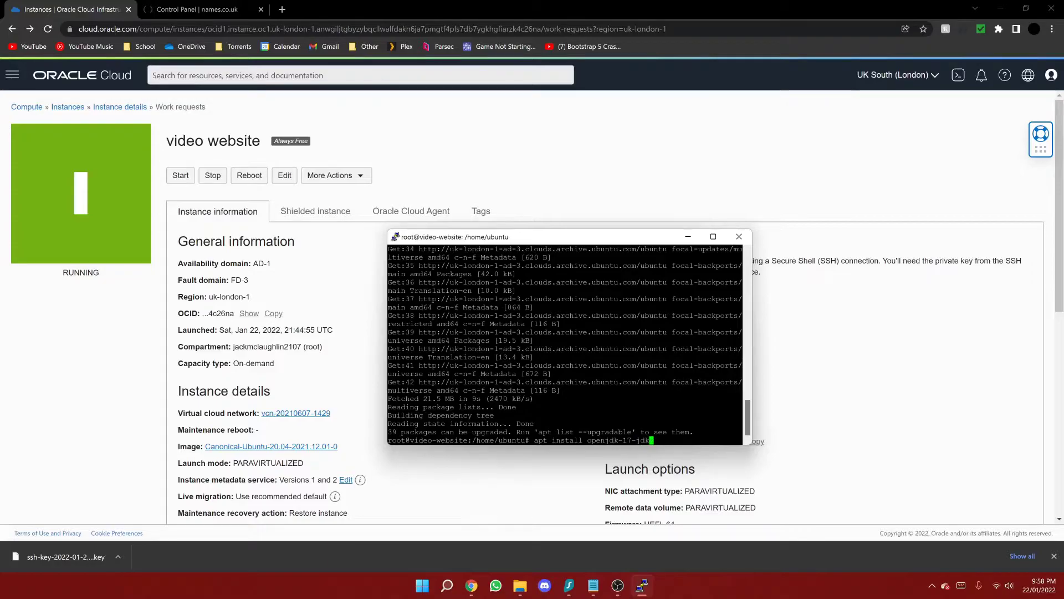
pyautogui.press('Return')
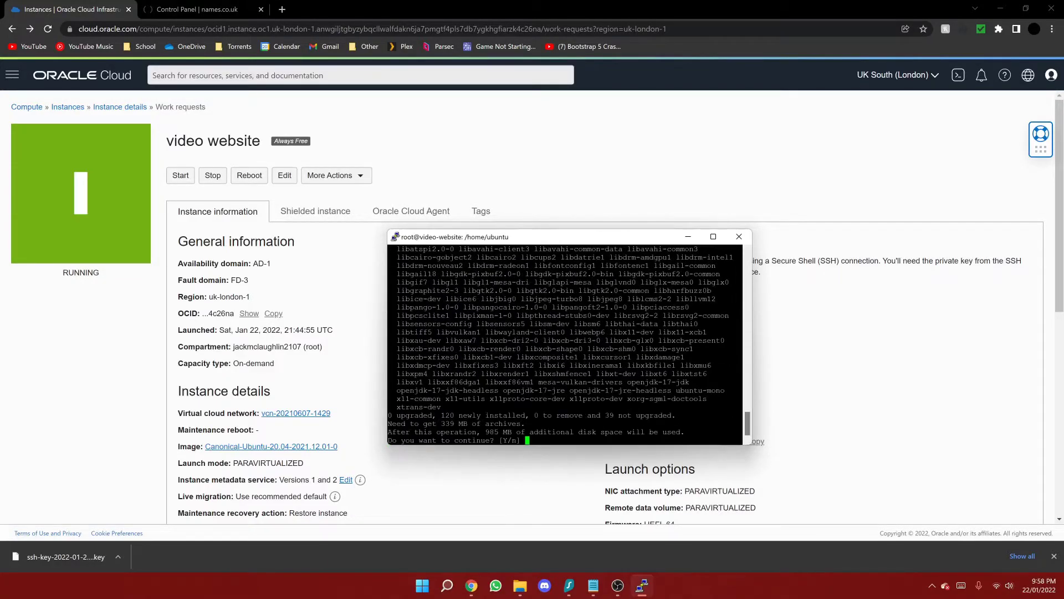
pyautogui.write('y')
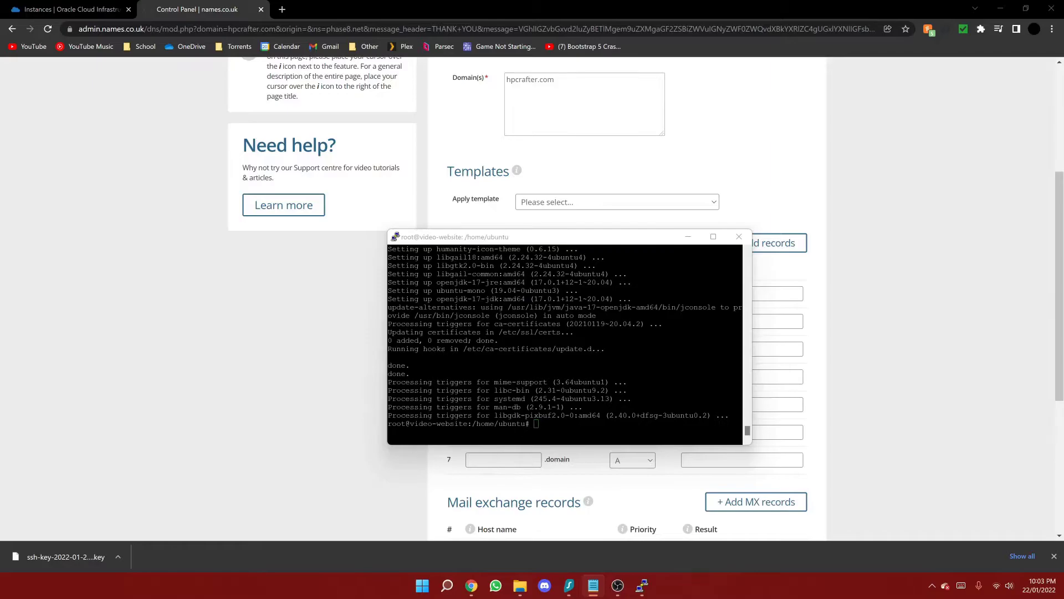
# Install firewalld with apt after the first firewall-cmd attempt fails.
pyautogui.hotkey('alt', 'Tab')
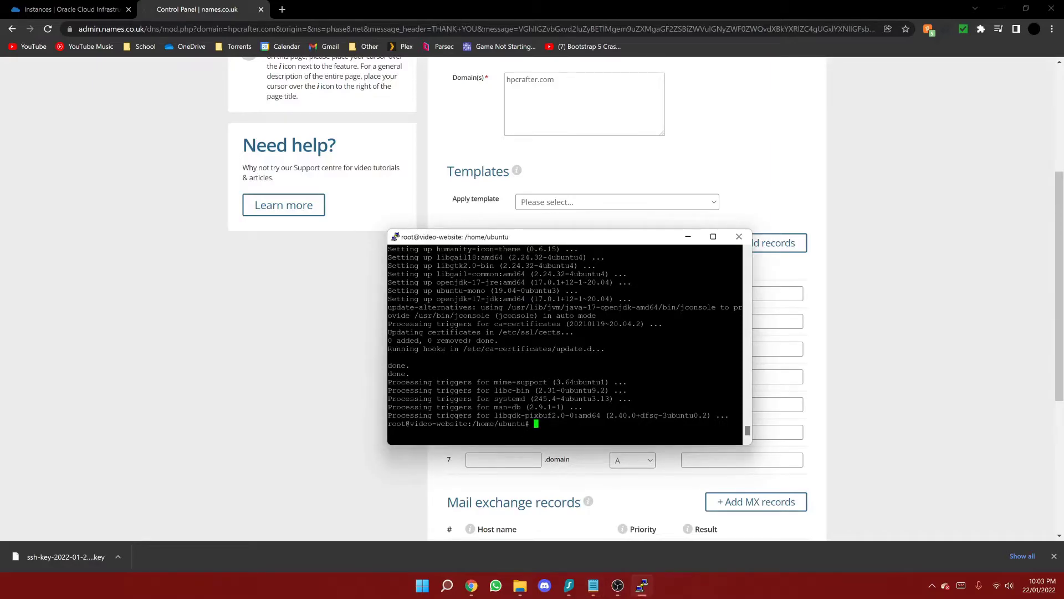
pyautogui.write('firewall-cmd --permanent --zone=public --add-port=80/udp')
pyautogui.press('Return')
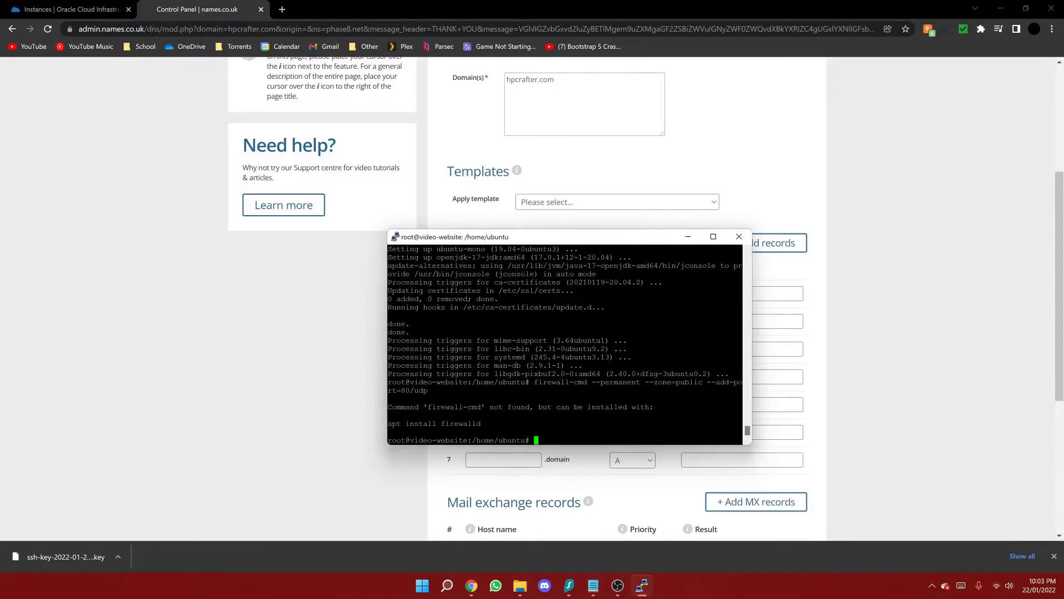
pyautogui.moveTo(481, 423); pyautogui.dragTo(389, 423)
pyautogui.write('apt install firewalld')
pyautogui.press('Return')
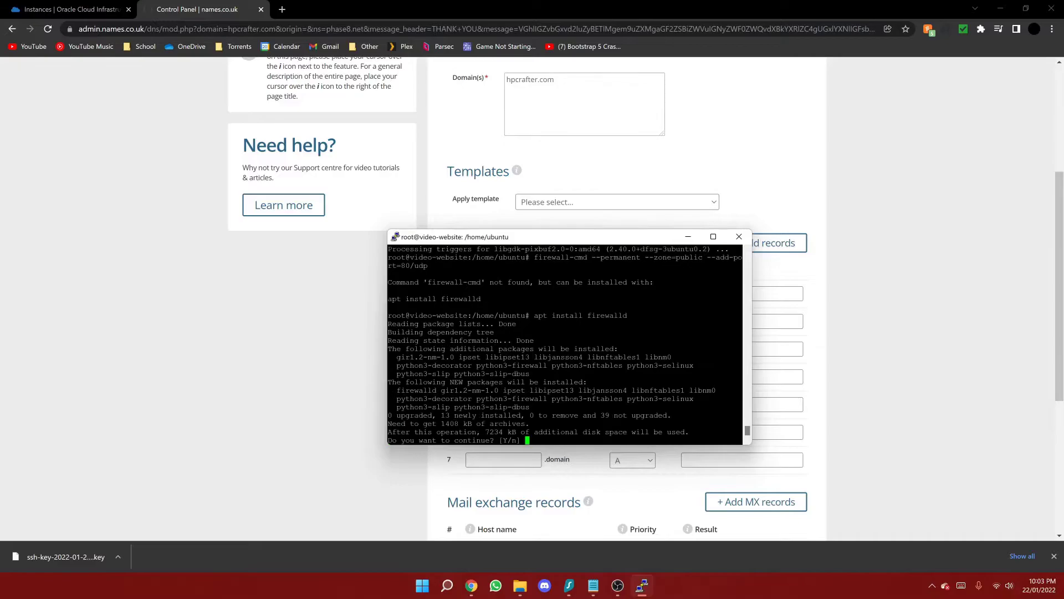
pyautogui.write('y')
pyautogui.press('Return')
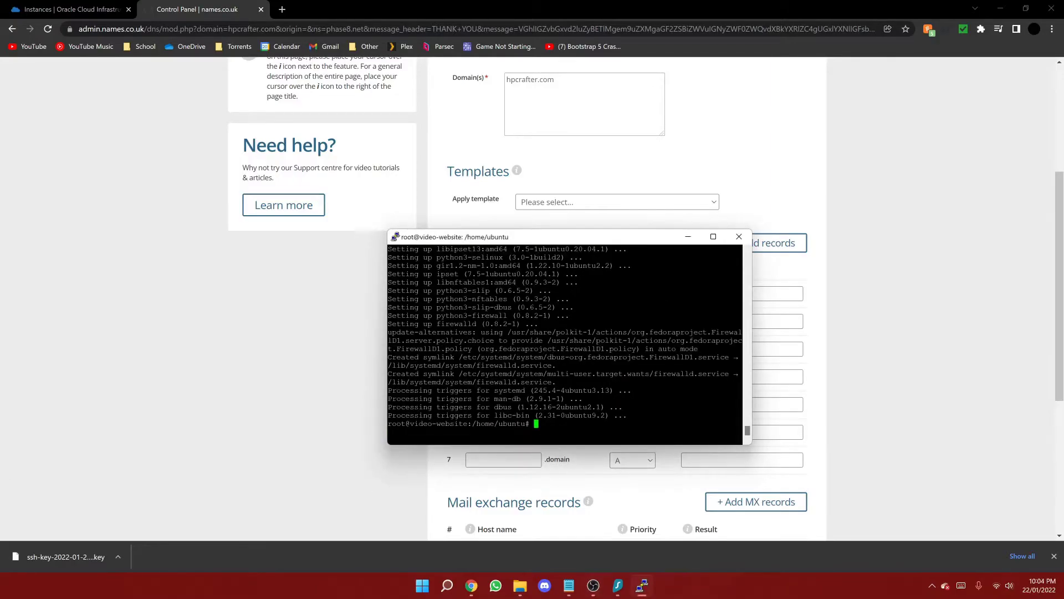
pyautogui.write('firewall-cmd --permanent --zone=public --add-port=80/udp')
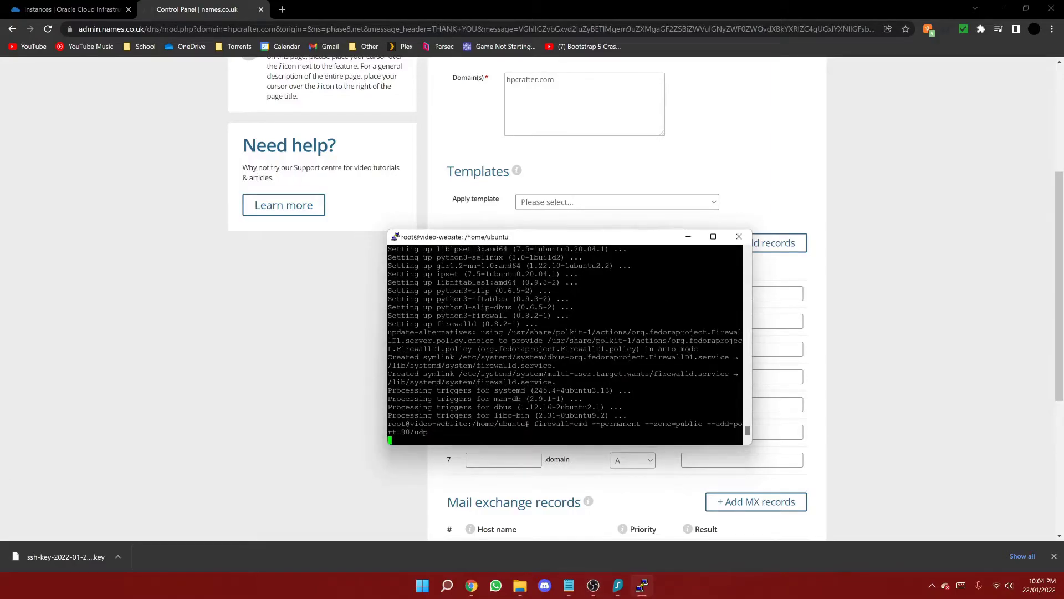
# Permanently open port 80 UDP, port 80 TCP and port 443 TCP in the public zone.
pyautogui.press('Return')
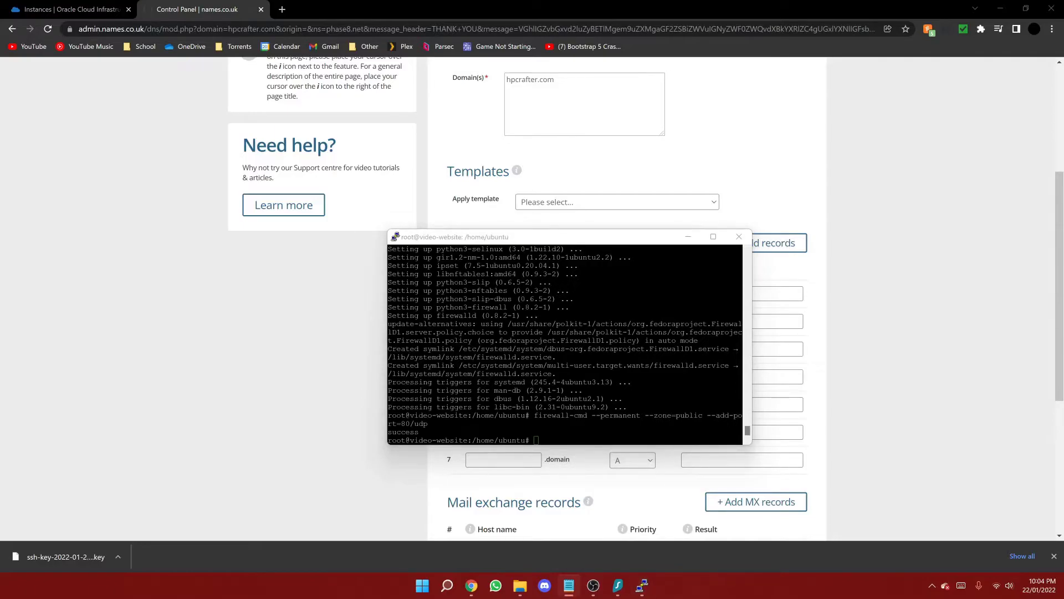
pyautogui.hotkey('alt', 'Tab')
pyautogui.write('firewall-cmd --permanent --zone=public --add-port=80/tcp')
pyautogui.press('Return')
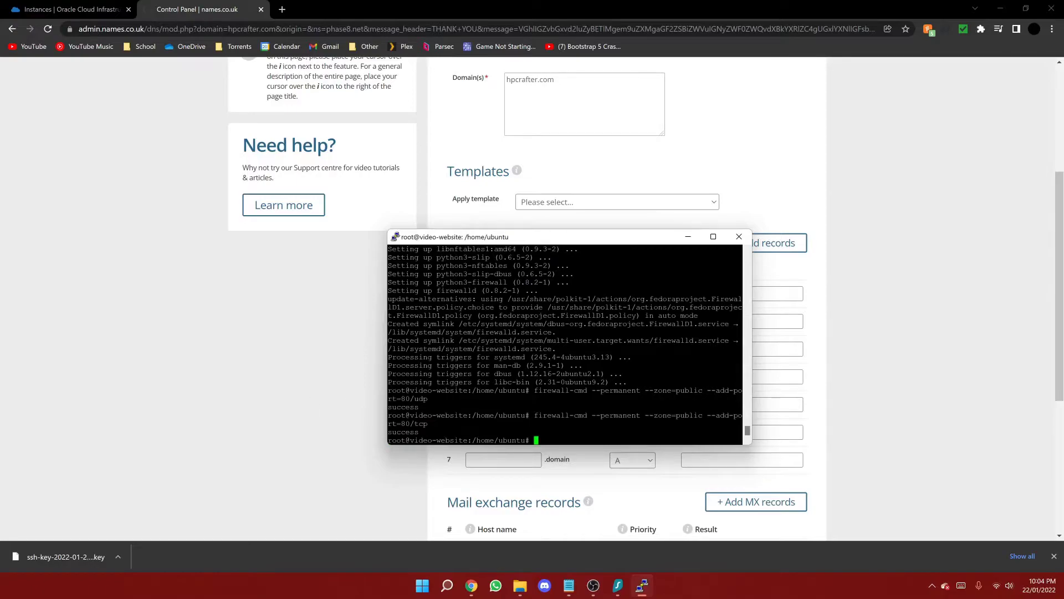
pyautogui.hotkey('alt', 'Tab')
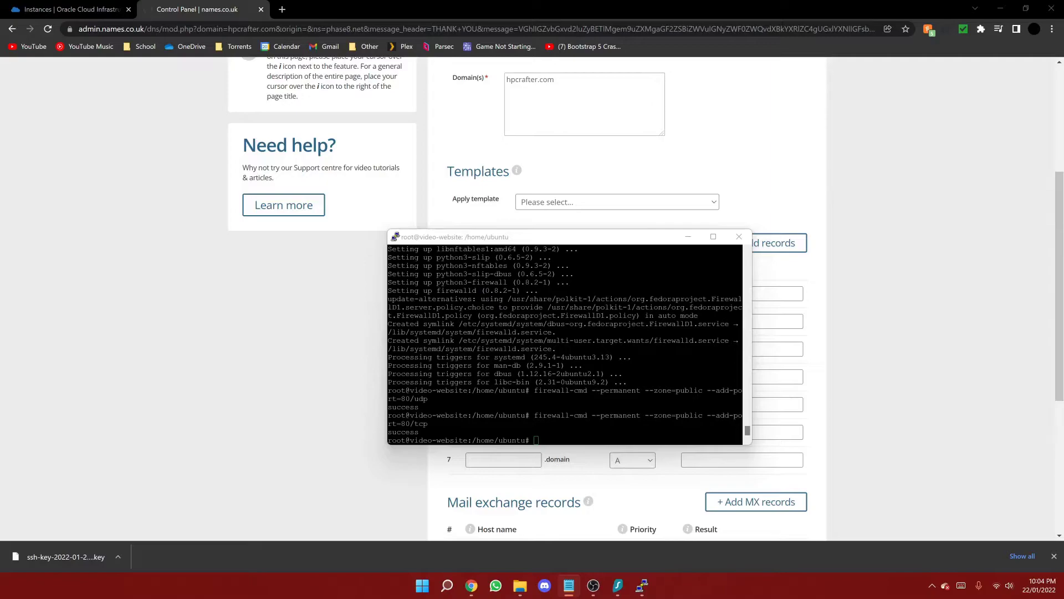
pyautogui.hotkey('alt', 'Tab')
pyautogui.write('firewall-cmd --permanent --zone=public --add-port=443/tcp')
pyautogui.press('Return')
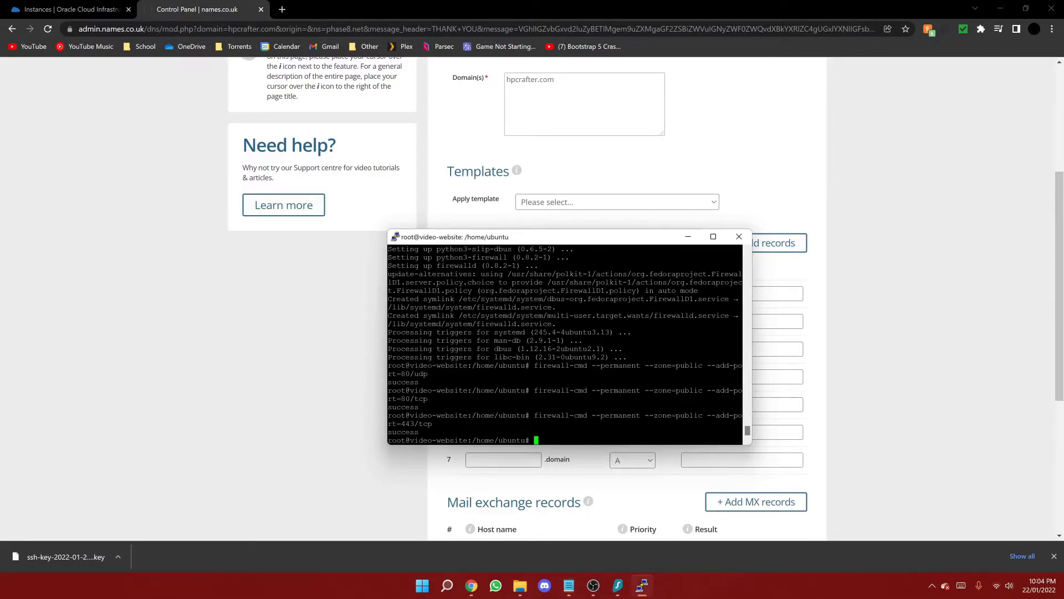
# Permanently open port 443 UDP, then run firewall-cmd --reload.
pyautogui.hotkey('alt', 'Tab')
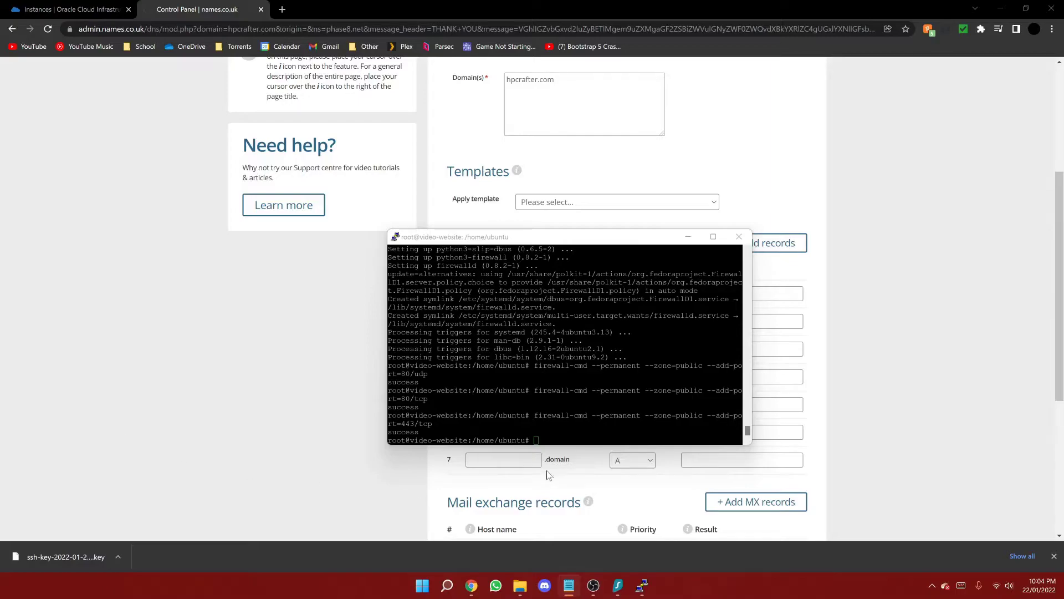
pyautogui.hotkey('alt', 'Tab')
pyautogui.write('firewall-cmd --permanent --zone=public --add-port=443/udp')
pyautogui.press('Return')
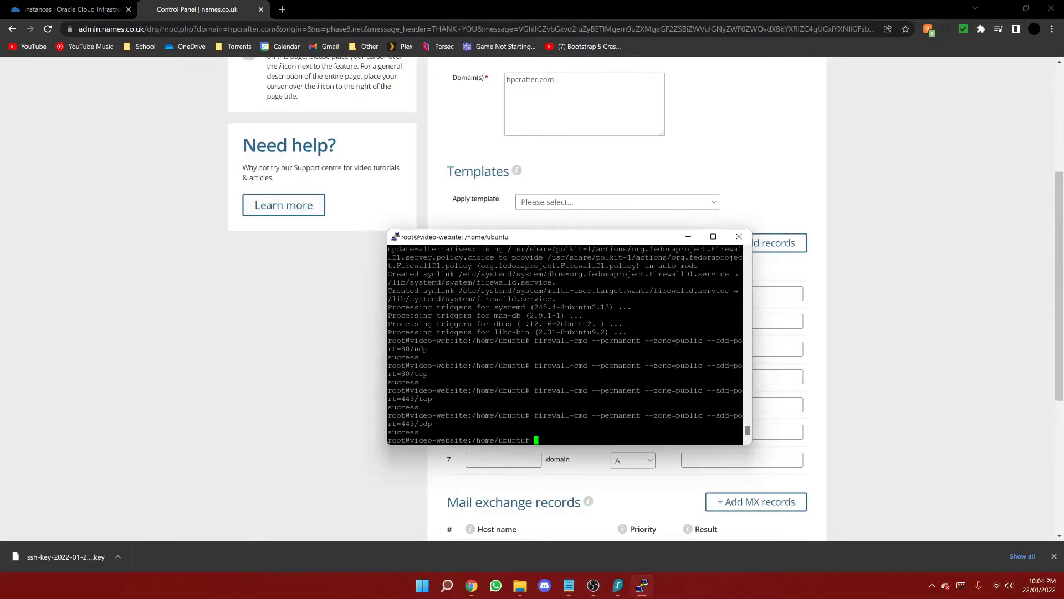
pyautogui.hotkey('alt', 'Tab')
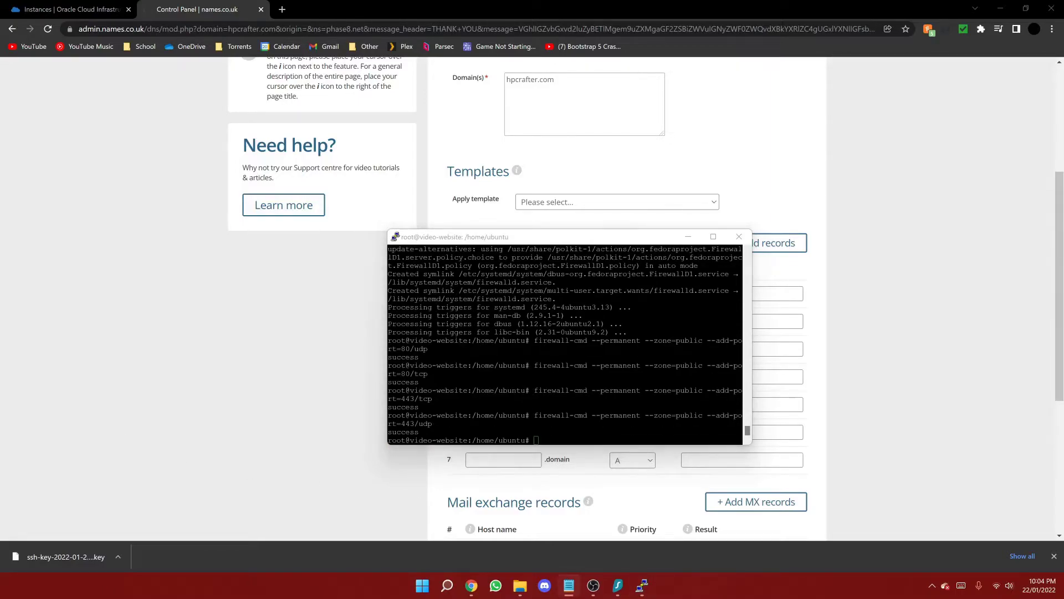
pyautogui.hotkey('alt', 'Tab')
pyautogui.write('firewall-cmd --reload')
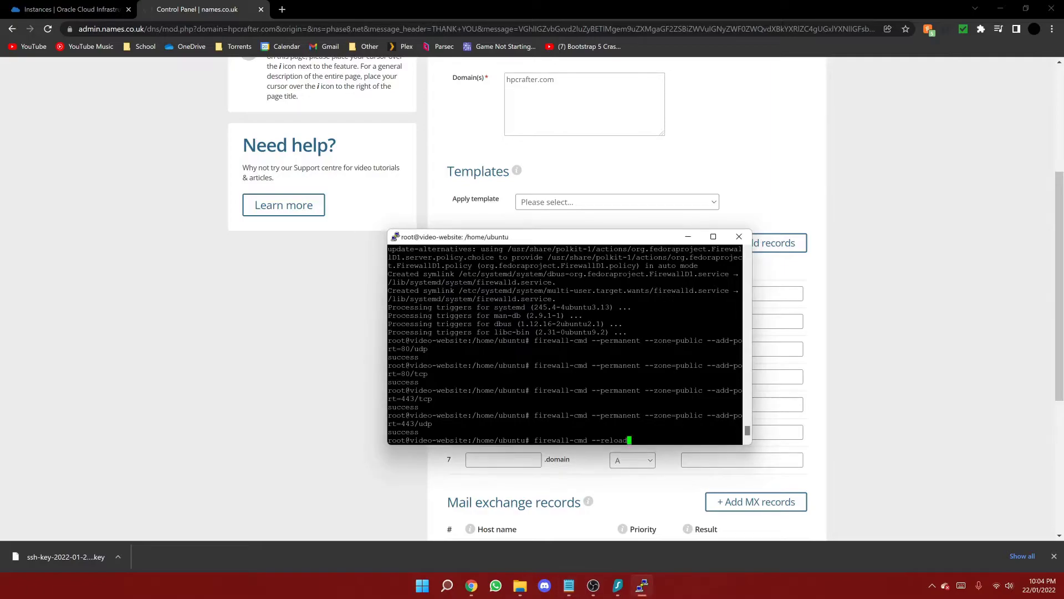
pyautogui.press('Return')
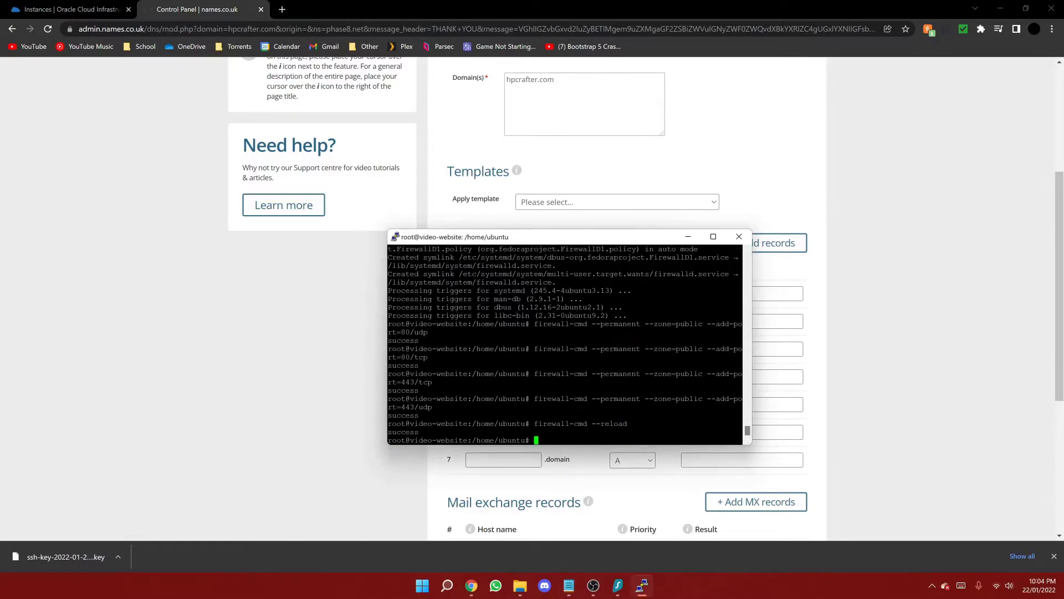
pyautogui.hotkey('alt', 'Tab')
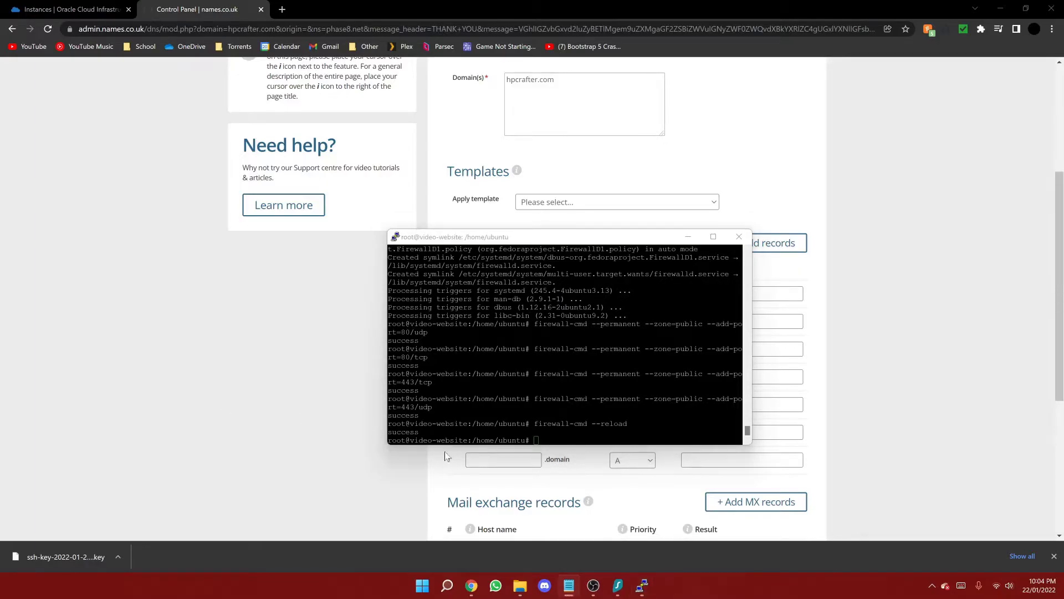
# Install Apache2 with apt install apache2, confirming the continue prompt.
pyautogui.hotkey('alt', 'Tab')
pyautogui.write('apt install apache2')
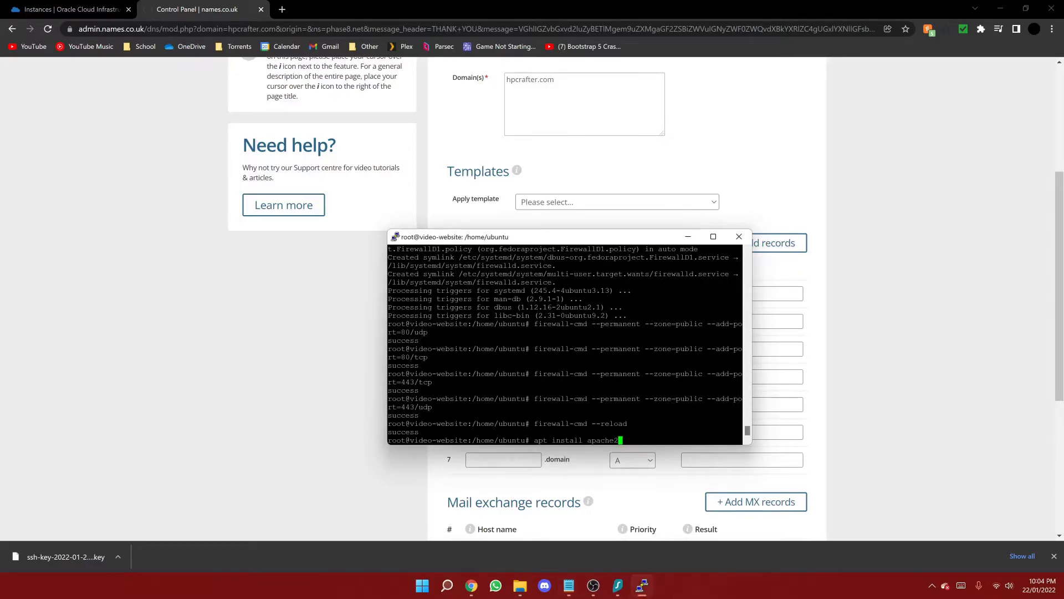
pyautogui.press('Return')
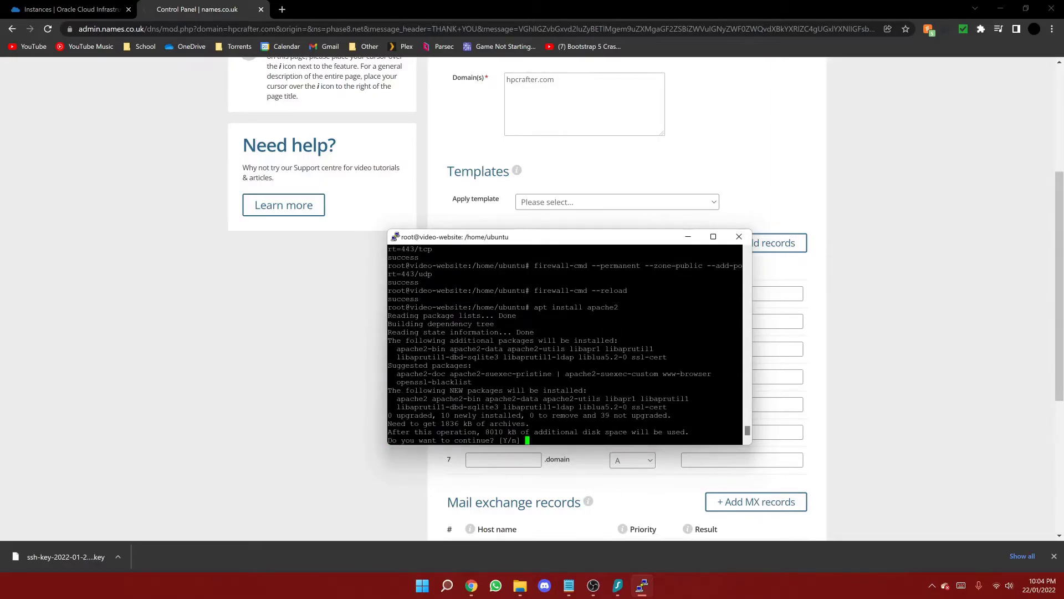
pyautogui.press('Return')
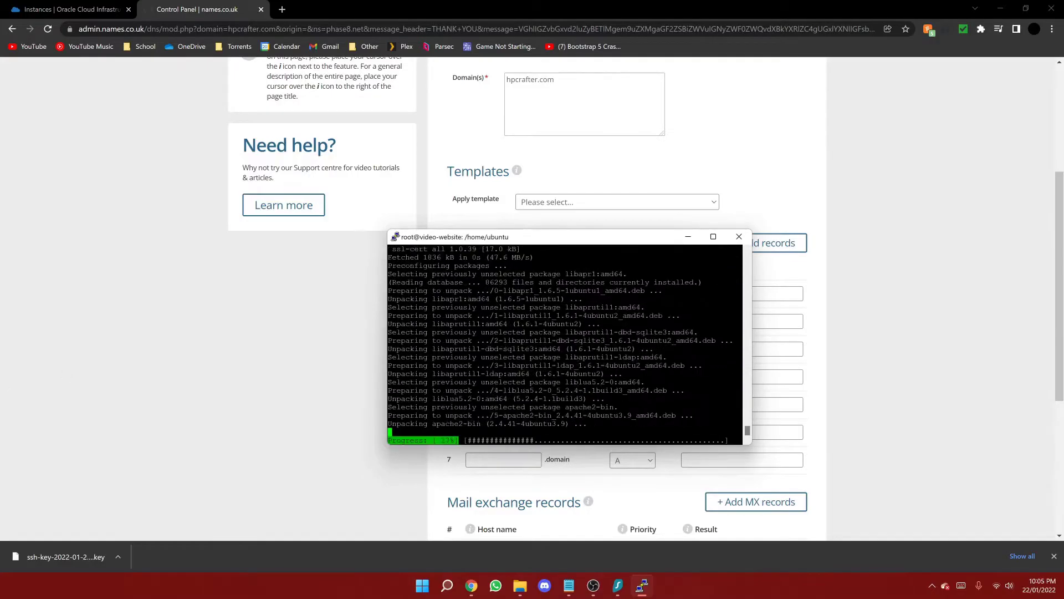
pyautogui.hotkey('ctrl', 'shift', 'Tab')
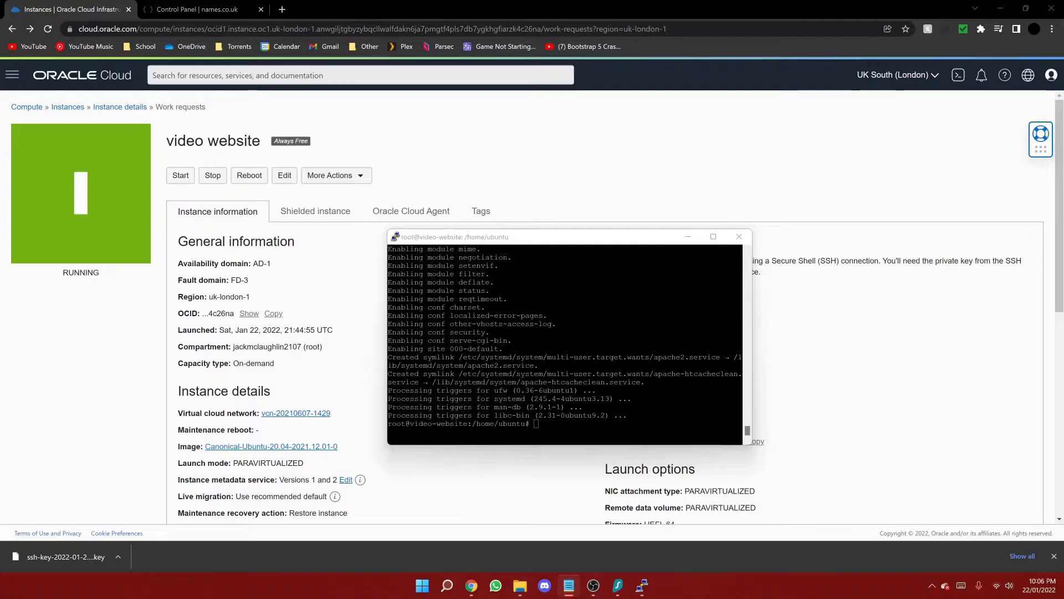
# Confirm systemctl status apache2 shows active (running), then quit the status view.
pyautogui.hotkey('alt', 'Tab')
pyautogui.write('systemctl status apache2')
pyautogui.press('Return')
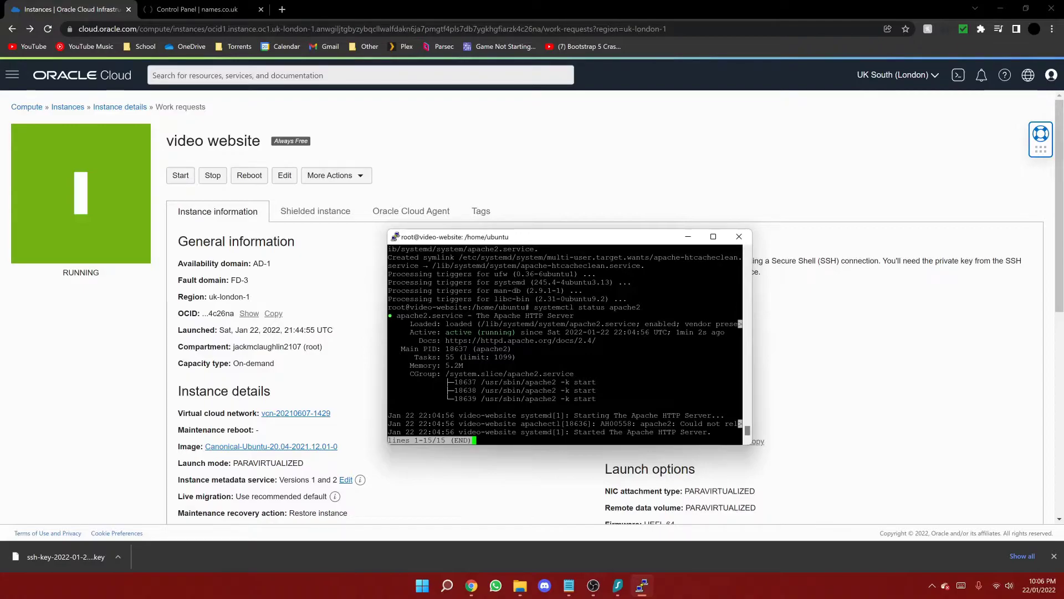
pyautogui.moveTo(443, 332); pyautogui.dragTo(512, 332)
pyautogui.click(518, 332)
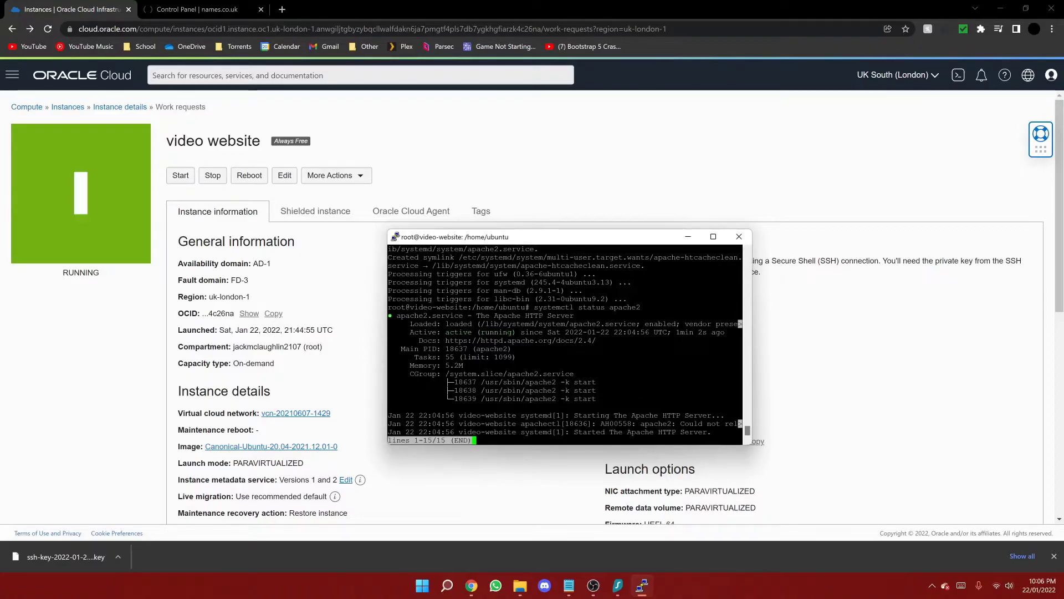
pyautogui.press('q')
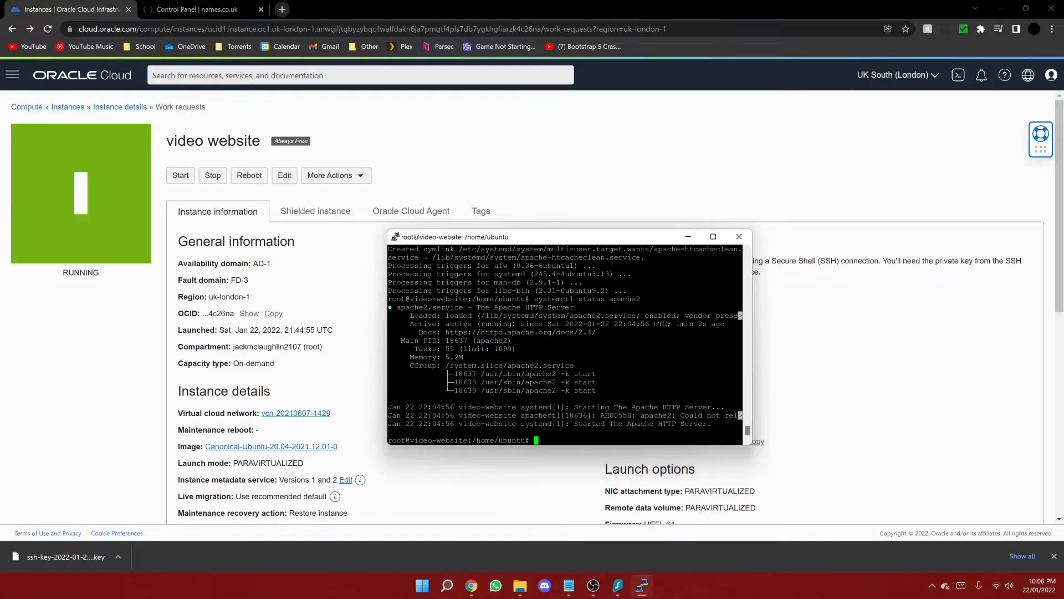
# Load 143.47.247.249 in a new Chrome tab to view the Apache2 Ubuntu Default Page.
pyautogui.click(709, 304)
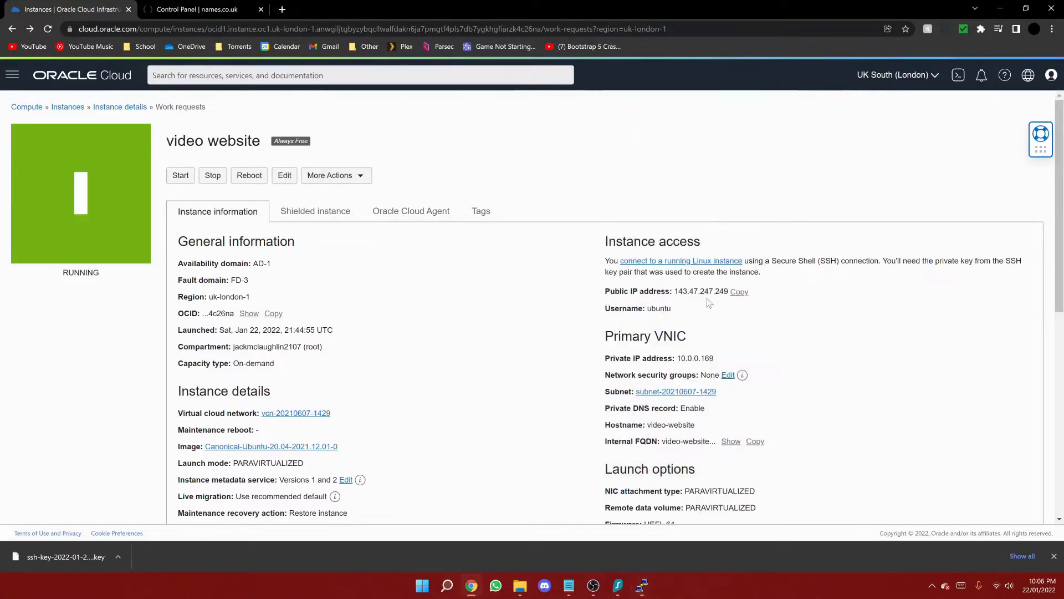
pyautogui.click(283, 10)
pyautogui.write('143.47.247.249')
pyautogui.press('Return')
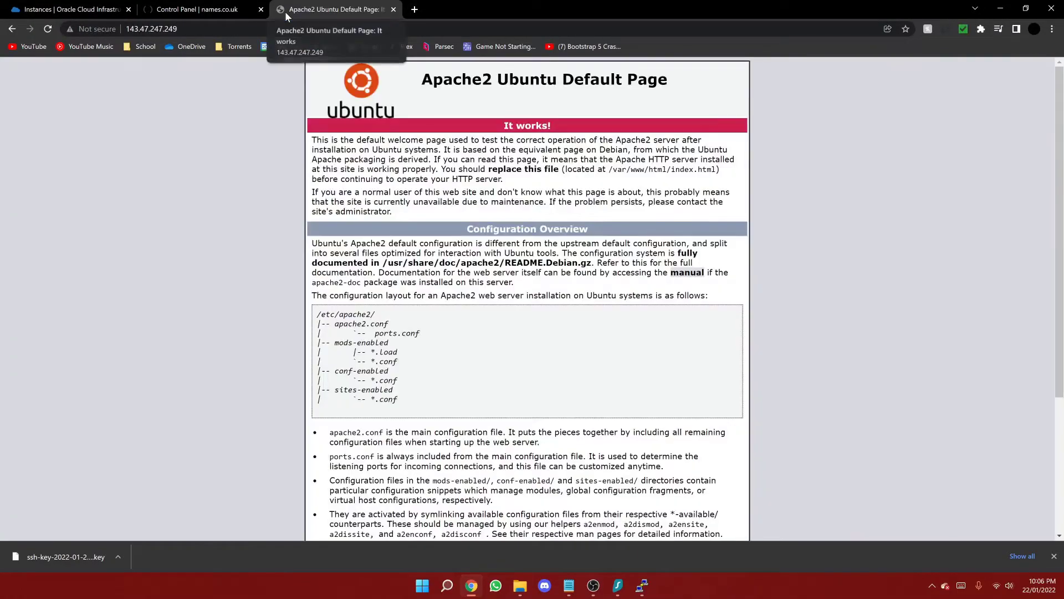
pyautogui.scroll(-5, 450, 313)
pyautogui.scroll(-3, 449, 313)
pyautogui.scroll(8, 449, 313)
pyautogui.scroll(-4, 449, 313)
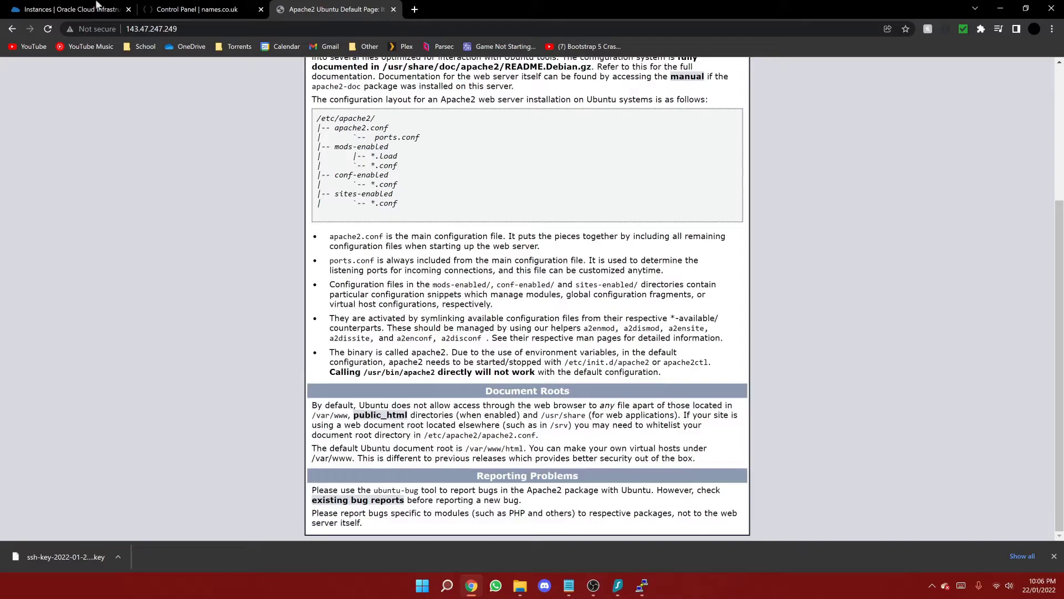
pyautogui.click(73, 8)
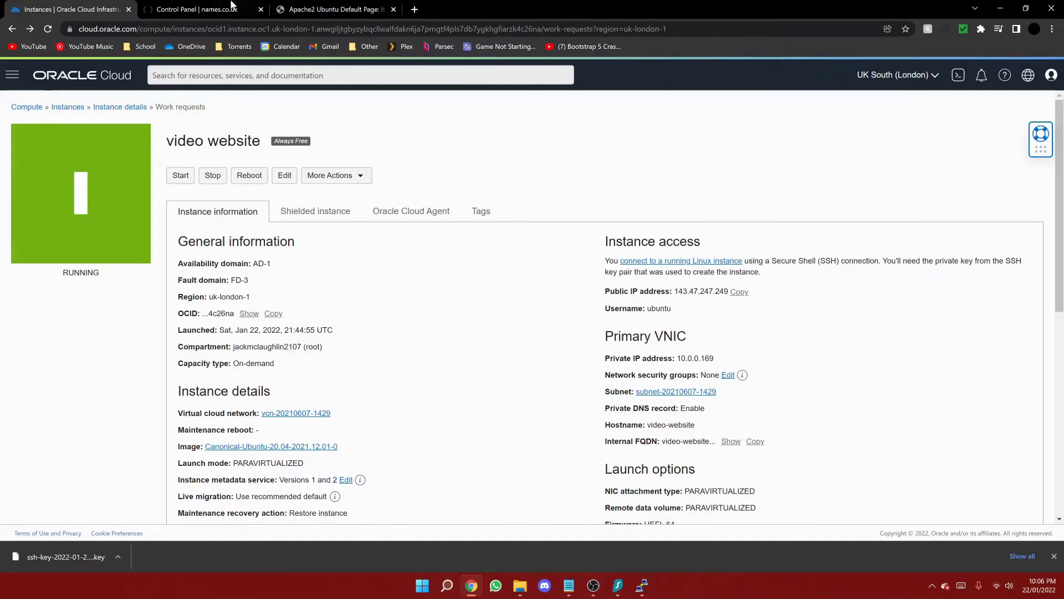
pyautogui.click(333, 10)
pyautogui.click(73, 8)
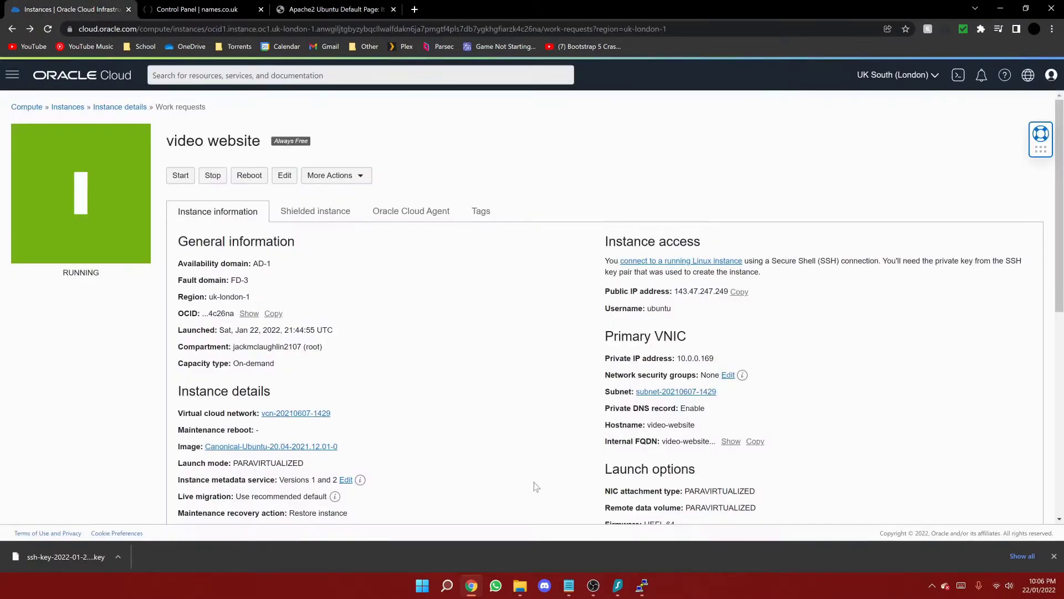
pyautogui.click(642, 585)
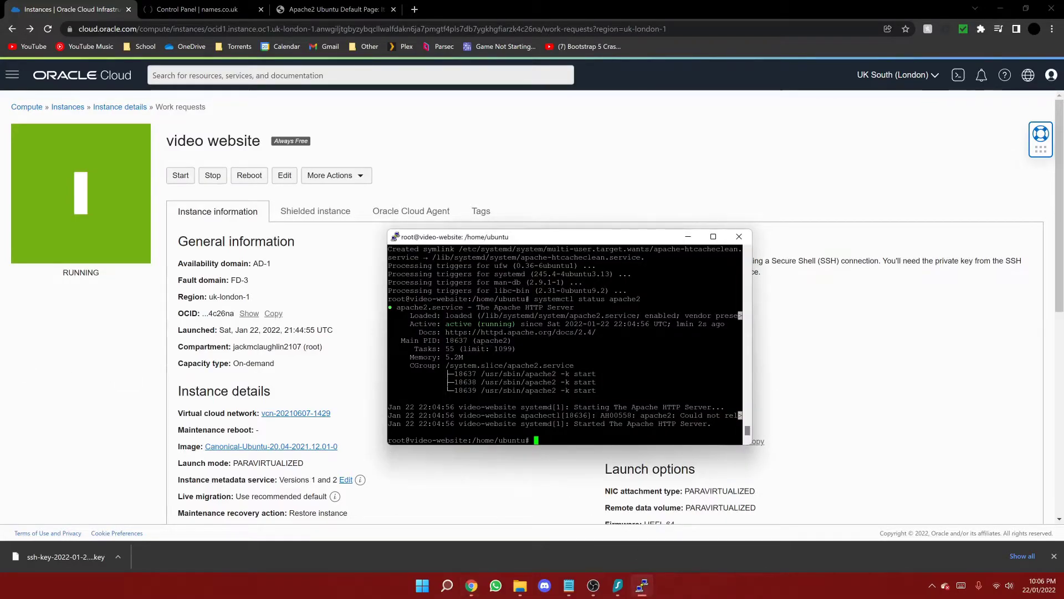
pyautogui.click(569, 585)
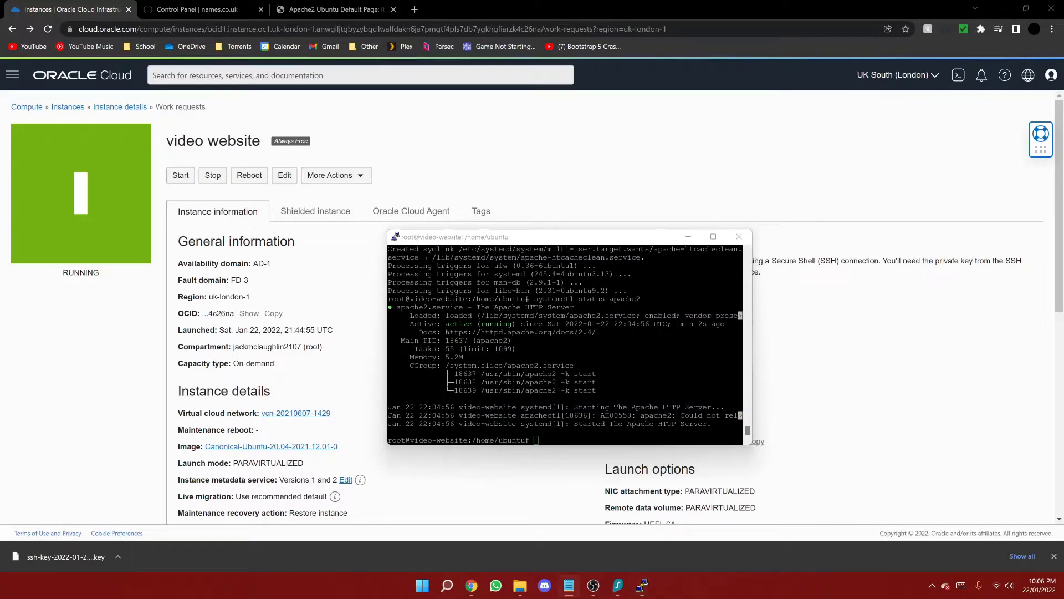
pyautogui.write('systemctl stop apache2')
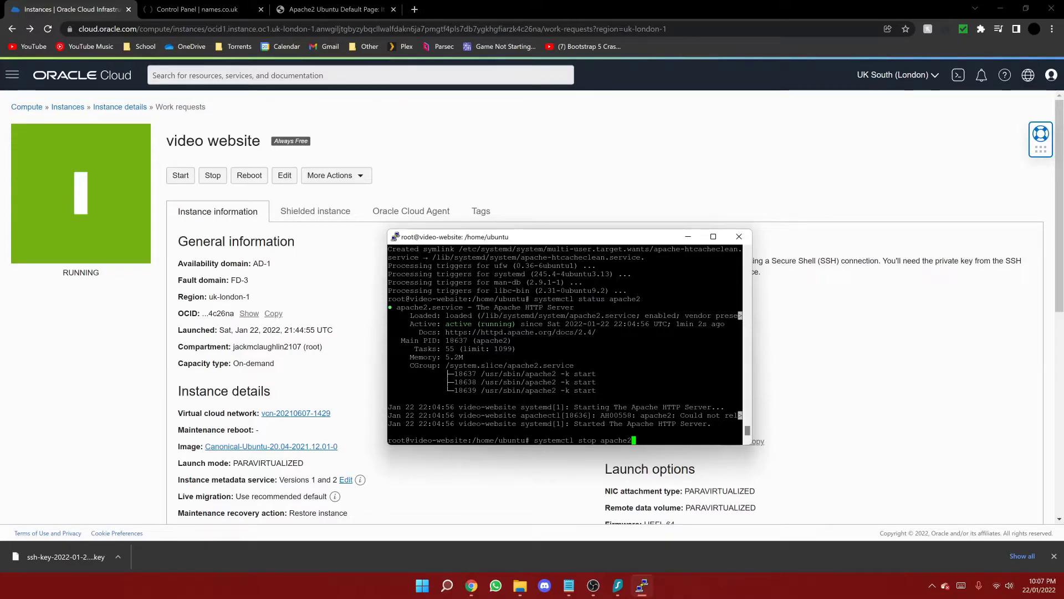
pyautogui.press('BackSpace')
pyautogui.press('BackSpace')
pyautogui.press('BackSpace')
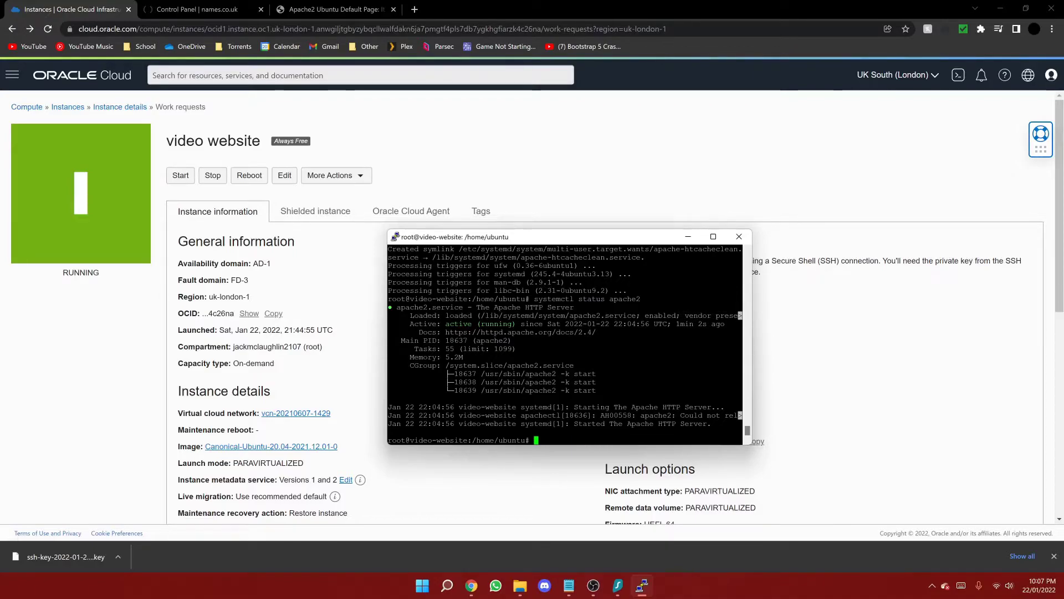
pyautogui.hotkey('alt', 'Tab')
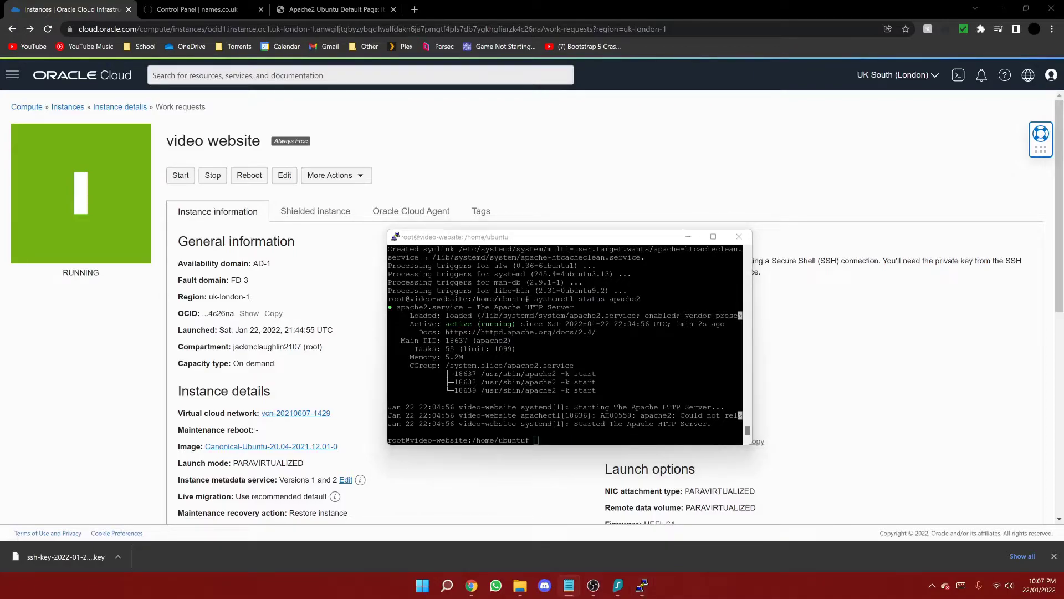
pyautogui.hotkey('alt', 'Tab')
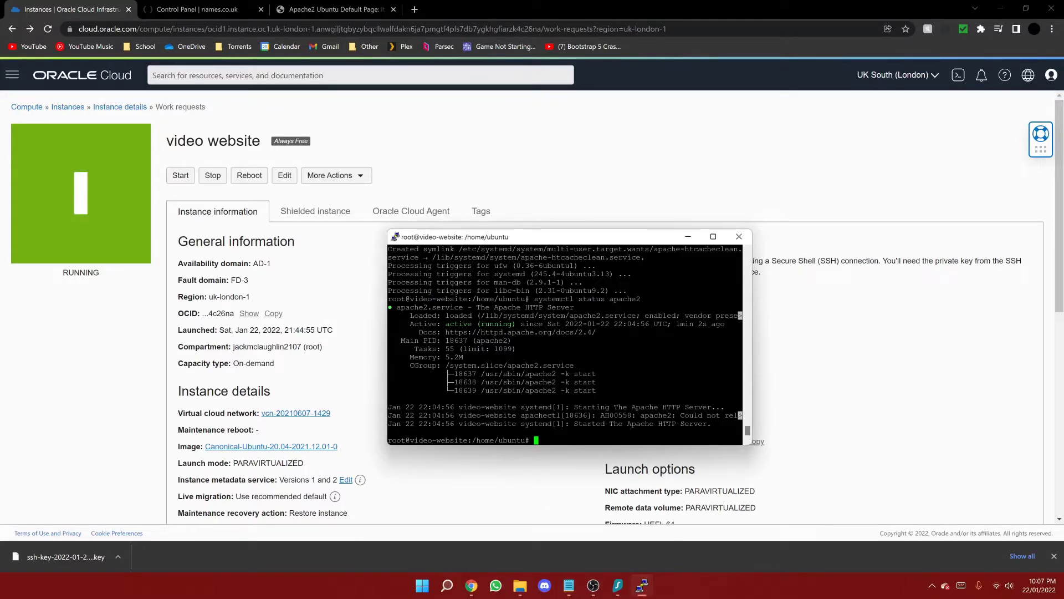
pyautogui.write('mkdir /var/www/hpcrafter')
# Create /var/www/hpcrafter, give the current user ownership, and set its permissions to 755.
pyautogui.press('Return')
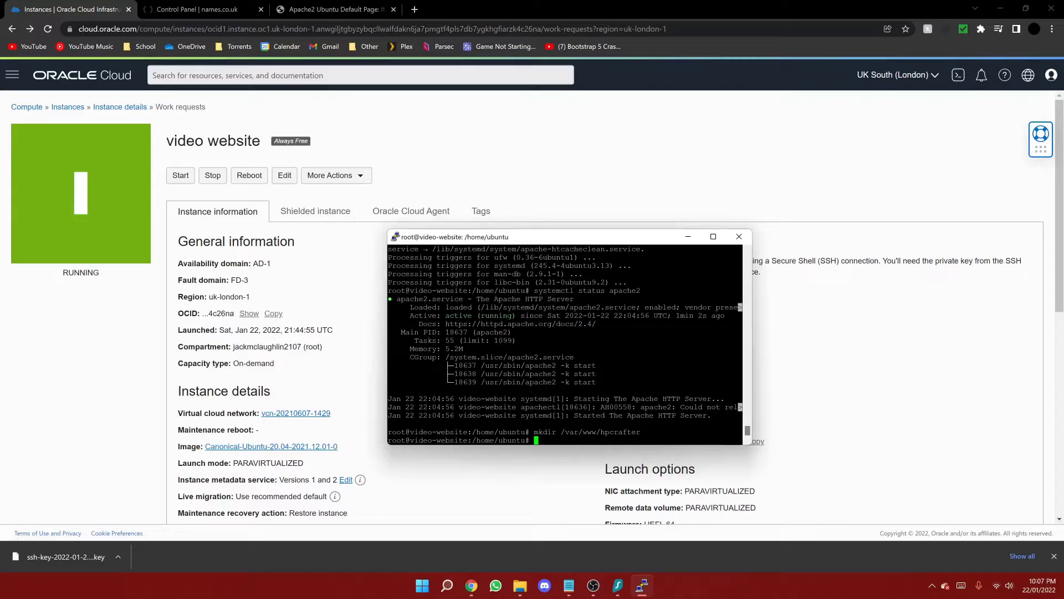
pyautogui.hotkey('alt', 'Tab')
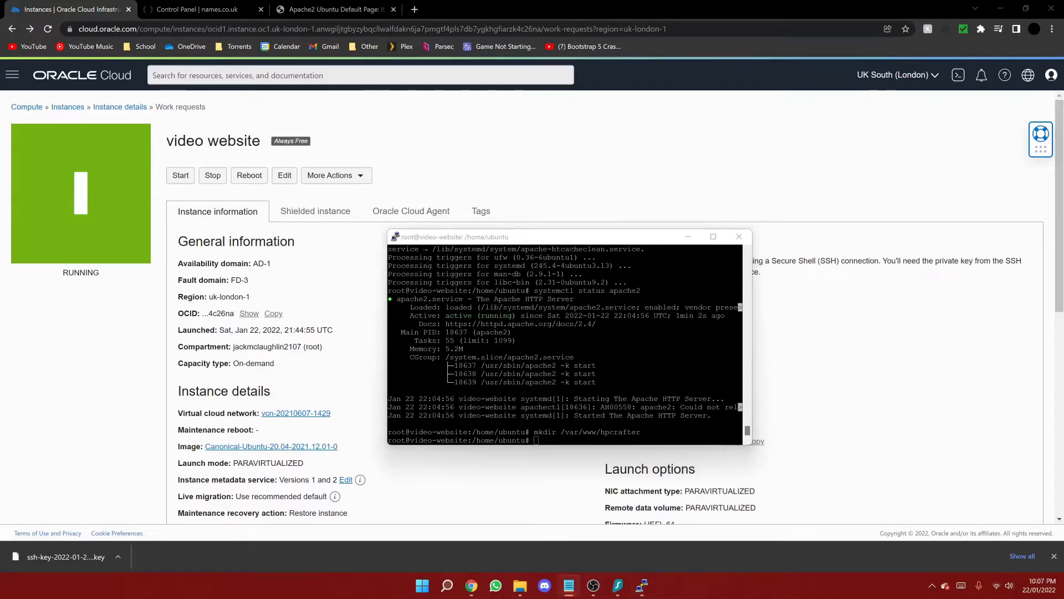
pyautogui.hotkey('alt', 'Tab')
pyautogui.write('chown -R $USER:$USER /var/www/hpcrafter')
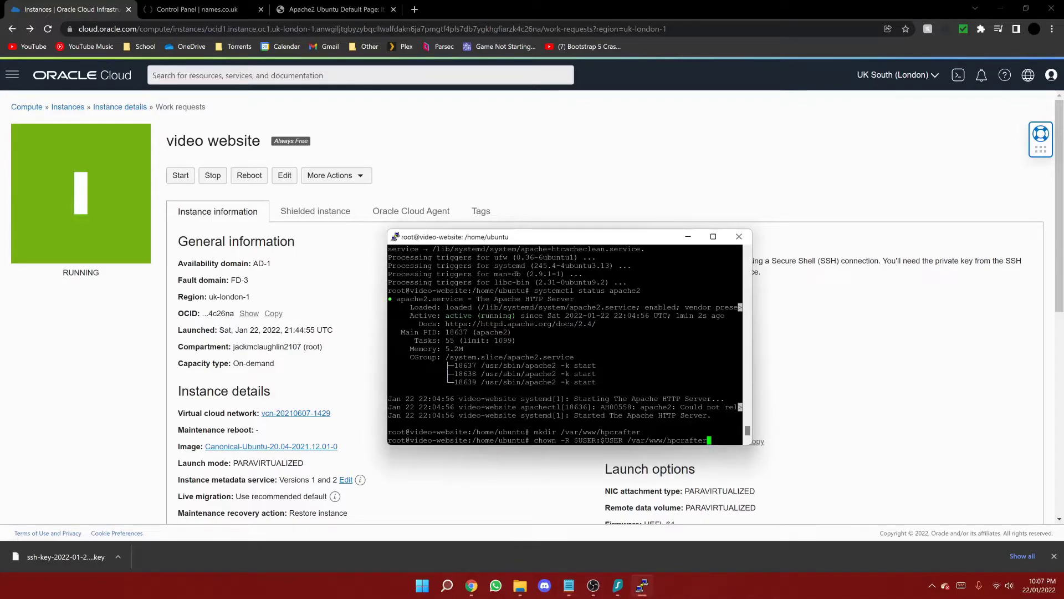
pyautogui.press('Return')
pyautogui.hotkey('alt', 'Tab')
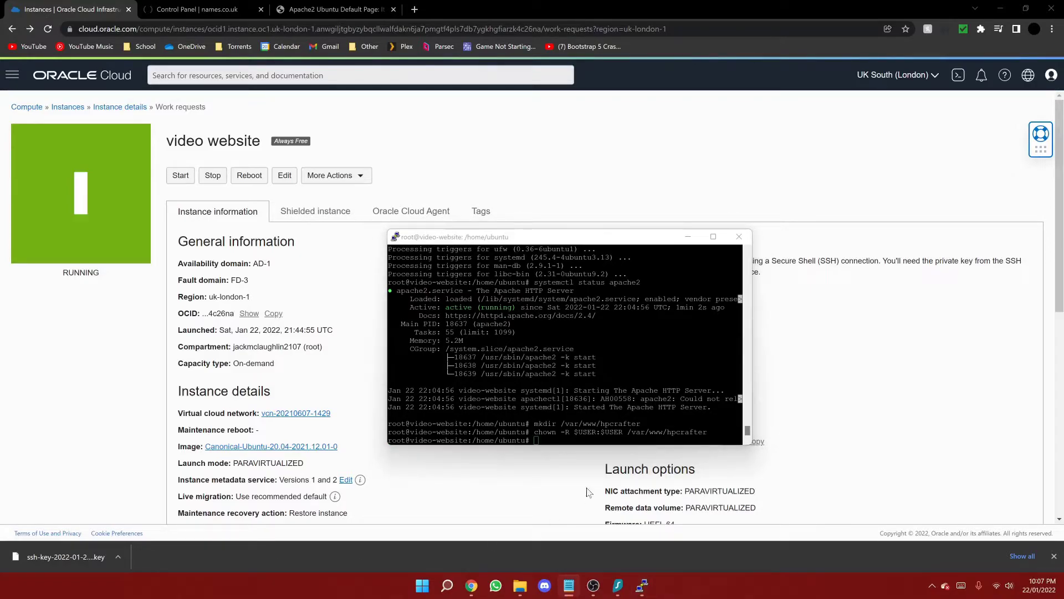
pyautogui.hotkey('alt', 'Tab')
pyautogui.write('chmod -R 755 /var/www/hpcrafter')
pyautogui.press('Return')
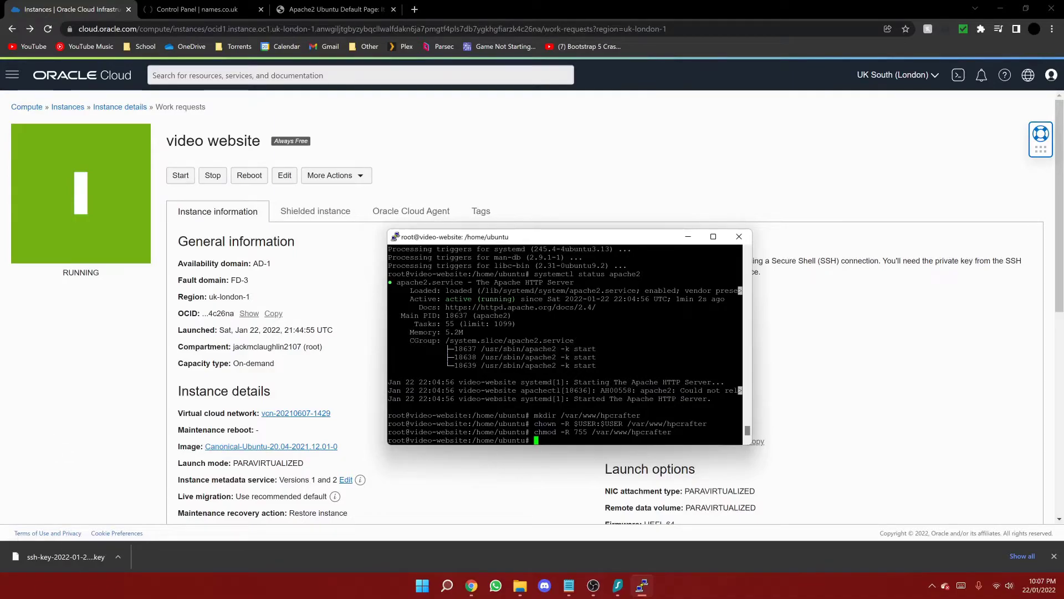
pyautogui.hotkey('alt', 'Tab')
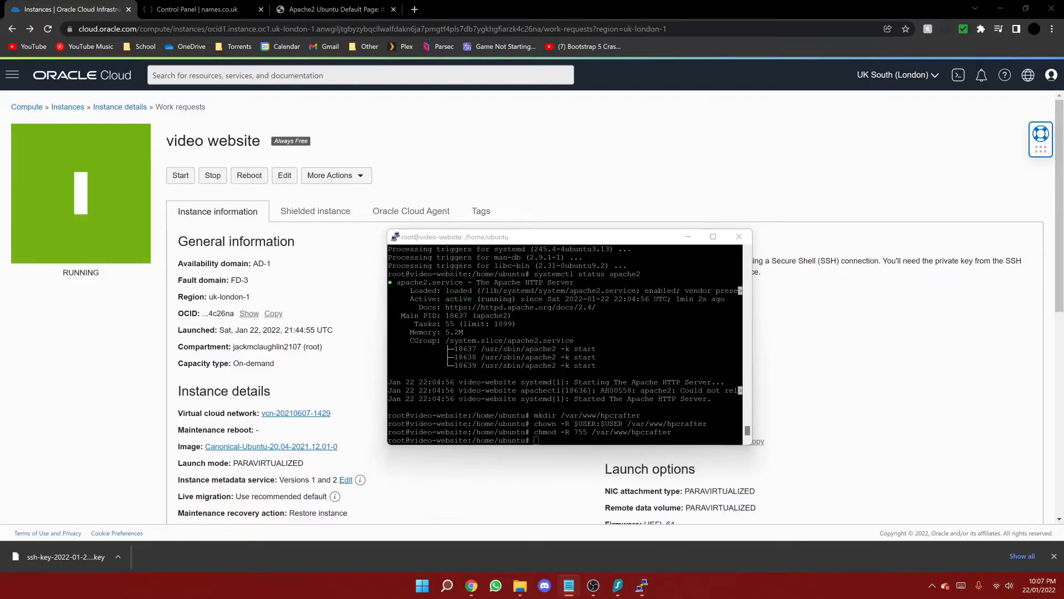
pyautogui.hotkey('alt', 'Tab')
pyautogui.write('nano /var/www/hpcrafter/index.html')
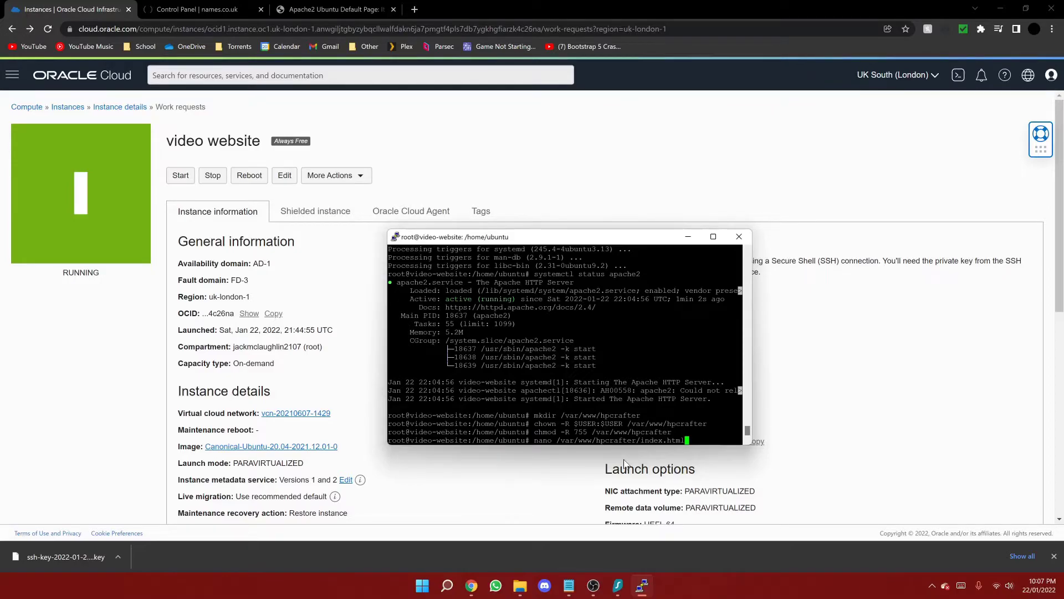
# Paste the 'Welcome to Test Website' HTML into index.html in nano and save it.
pyautogui.press('Return')
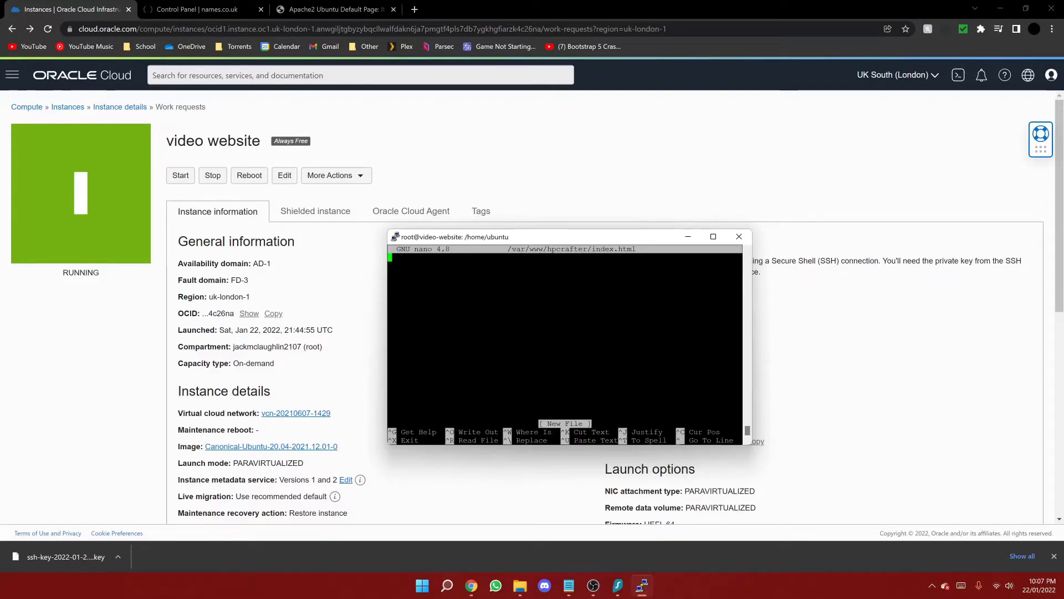
pyautogui.click(130, 433)
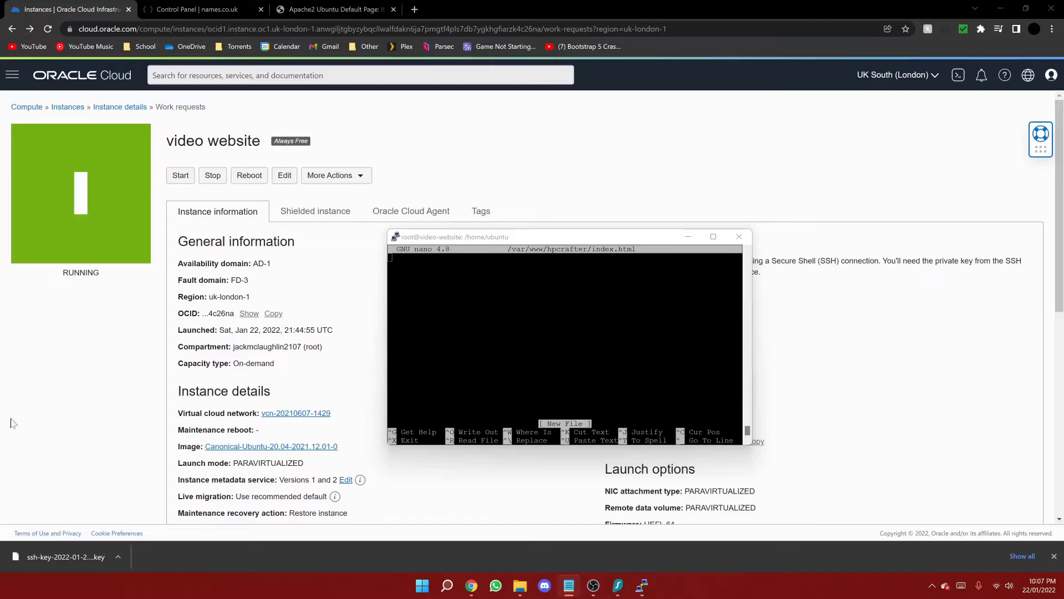
pyautogui.rightClick(565, 349)
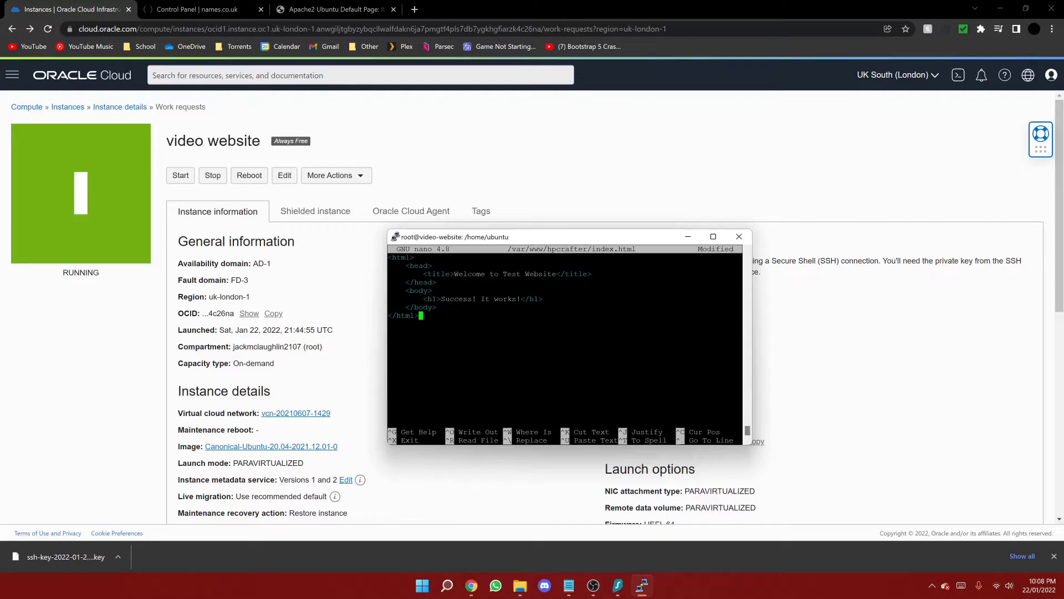
pyautogui.hotkey('ctrl', 'o')
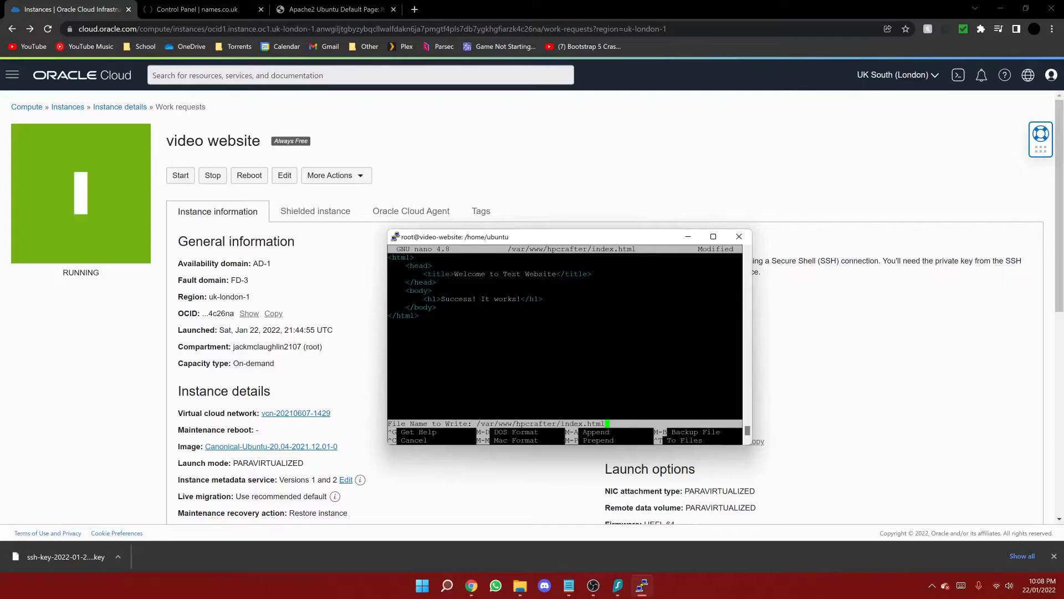
pyautogui.press('Return')
pyautogui.hotkey('ctrl', 'x')
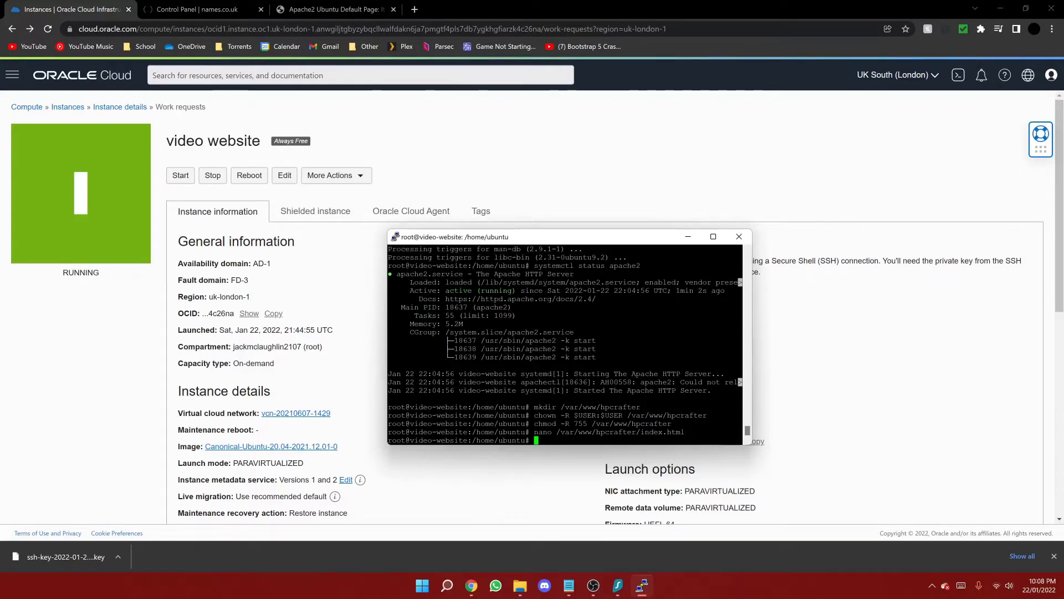
pyautogui.hotkey('alt', 'Tab')
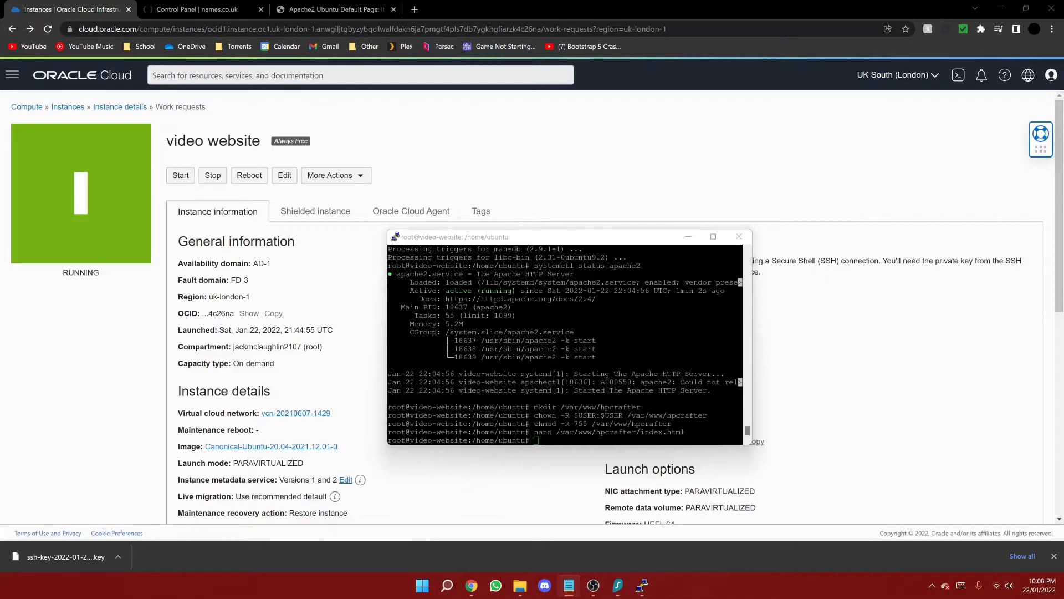
# Paste the video.hpcrafter.com VirtualHost block into hpcrafter.conf and review its ServerName and ServerAlias.
pyautogui.hotkey('alt', 'Tab')
pyautogui.write('nano /etc/apache2/sites-available/hpcrafter.conf')
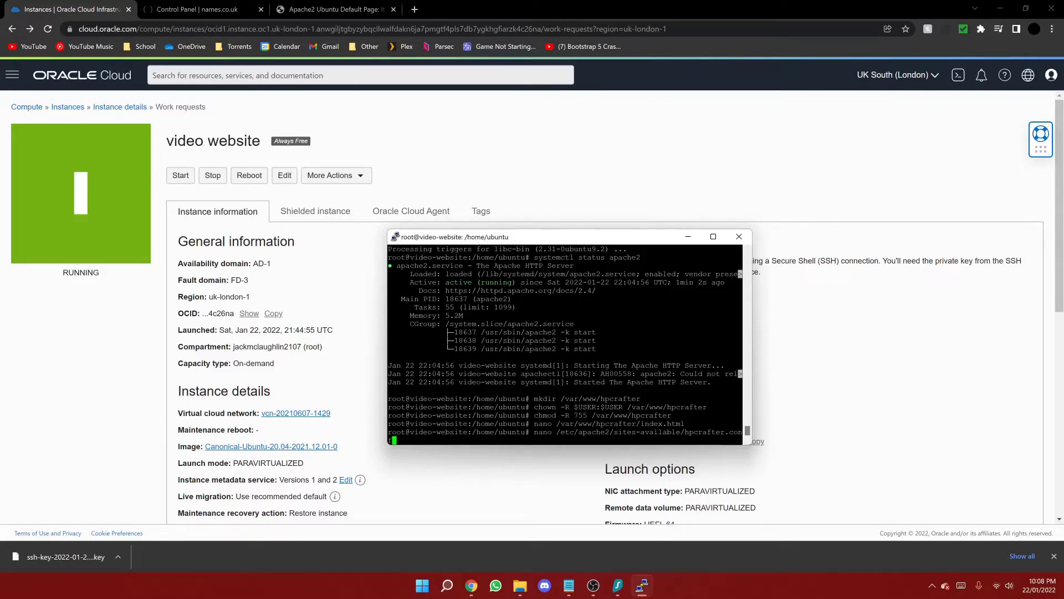
pyautogui.press('Return')
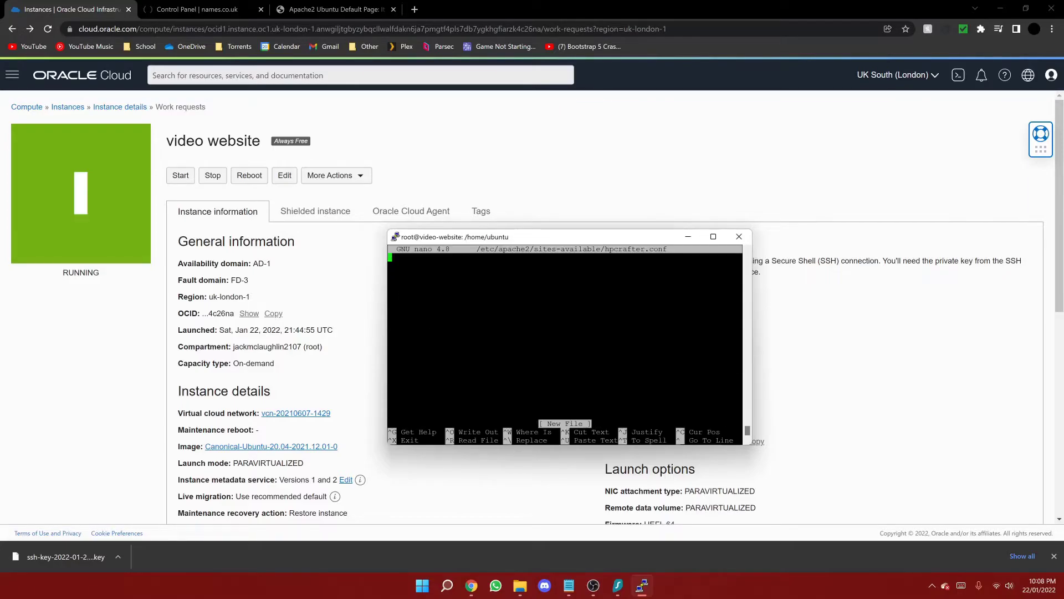
pyautogui.click(798, 355)
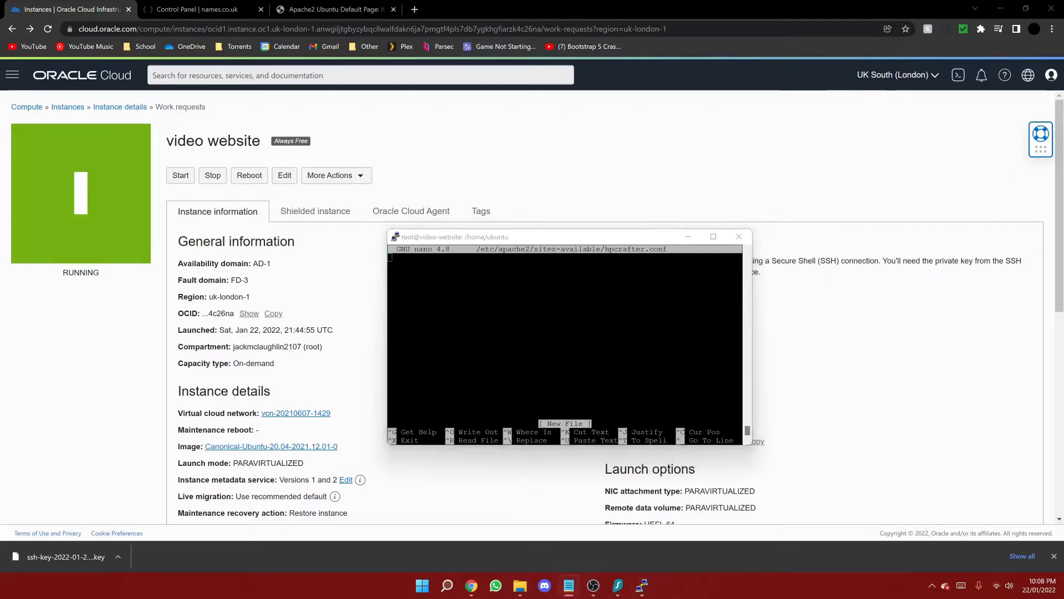
pyautogui.click(565, 333)
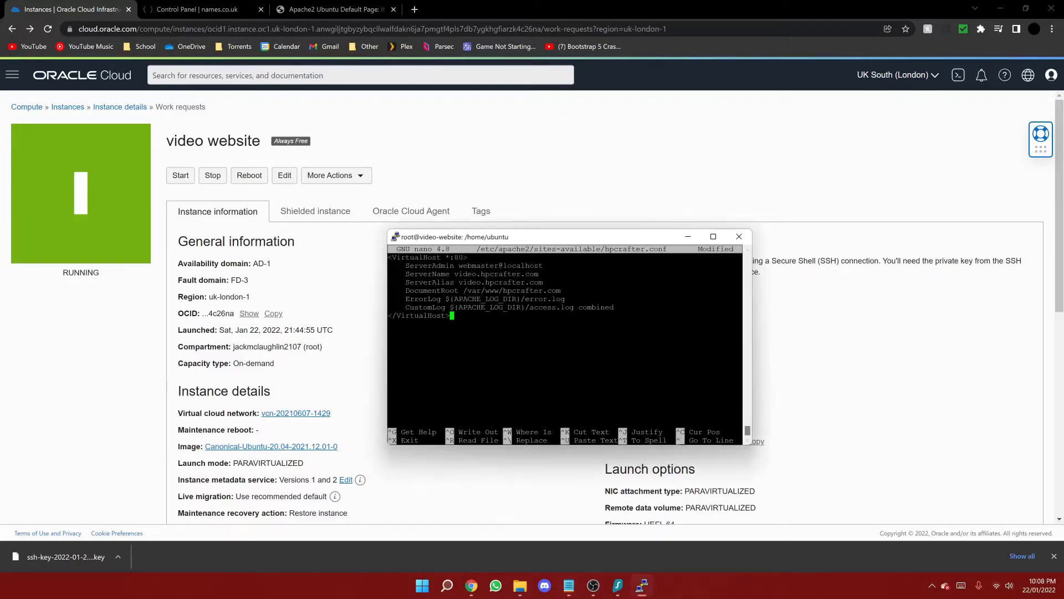
pyautogui.rightClick(566, 333)
pyautogui.moveTo(455, 274); pyautogui.dragTo(538, 273)
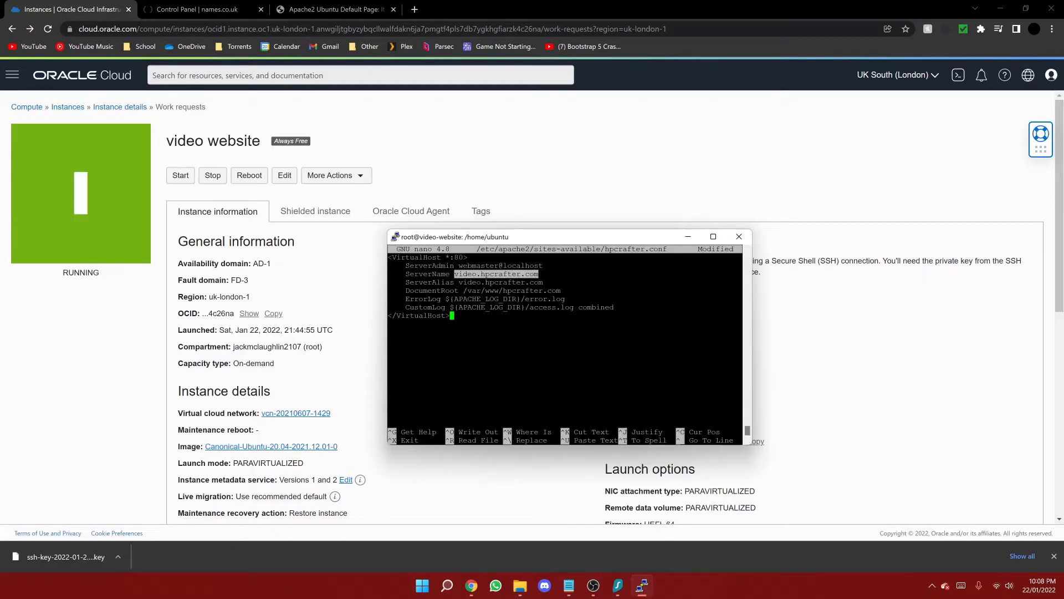
pyautogui.click(500, 332)
pyautogui.moveTo(460, 284); pyautogui.dragTo(543, 283)
pyautogui.click(499, 332)
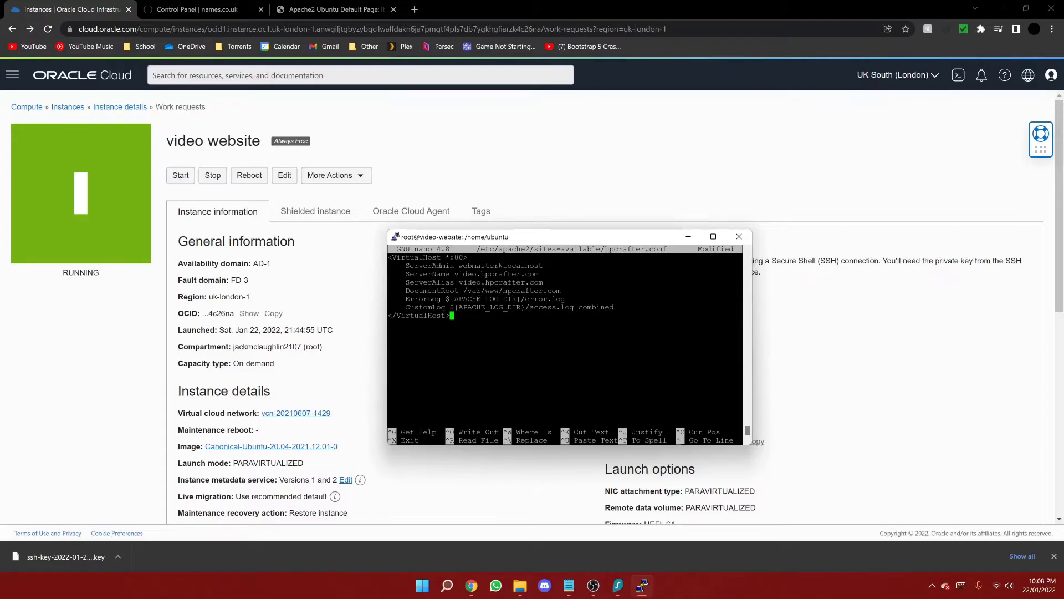
pyautogui.moveTo(405, 283); pyautogui.dragTo(732, 290)
pyautogui.click(566, 366)
# Correct DocumentRoot to /var/www/hpcrafter and save the configuration file.
pyautogui.press('Up')
pyautogui.press('Up')
pyautogui.press('Up')
pyautogui.hotkey('ctrl', 'Right')
pyautogui.hotkey('ctrl', 'Right')
pyautogui.hotkey('ctrl', 'Right')
pyautogui.press('BackSpace')
pyautogui.press('BackSpace')
pyautogui.press('BackSpace')
pyautogui.hotkey('ctrl', 'o')
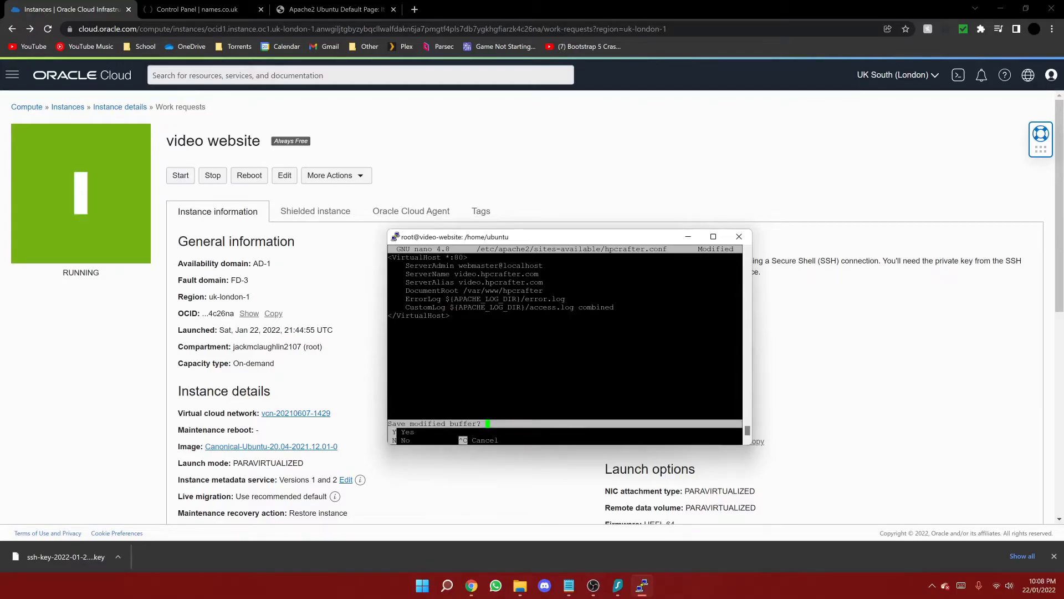
pyautogui.press('Return')
pyautogui.hotkey('ctrl', 'x')
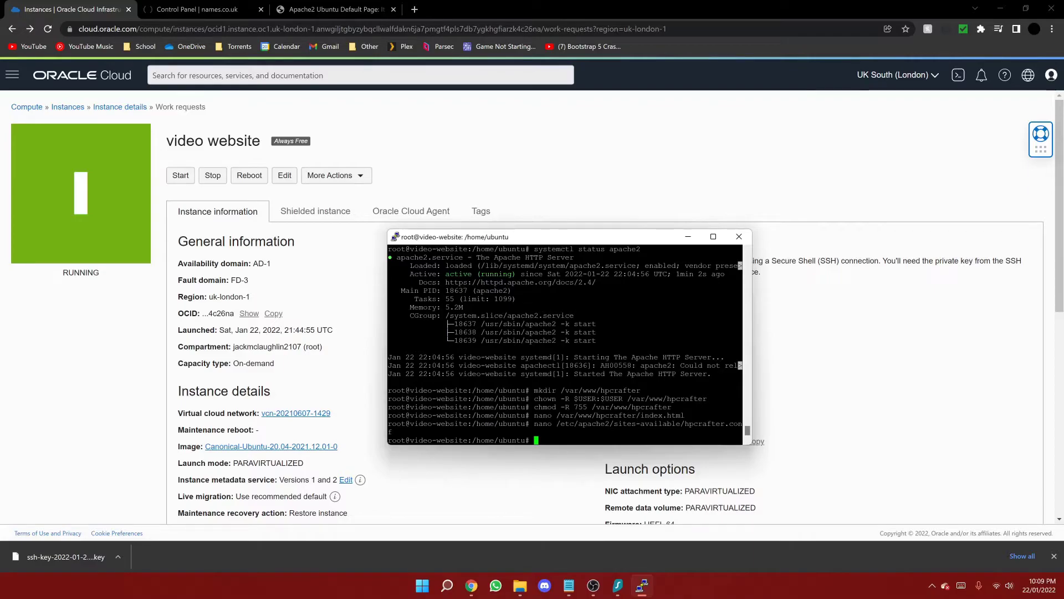
# Enable the hpcrafter site and disable the 000-default site.
pyautogui.hotkey('alt', 'Tab')
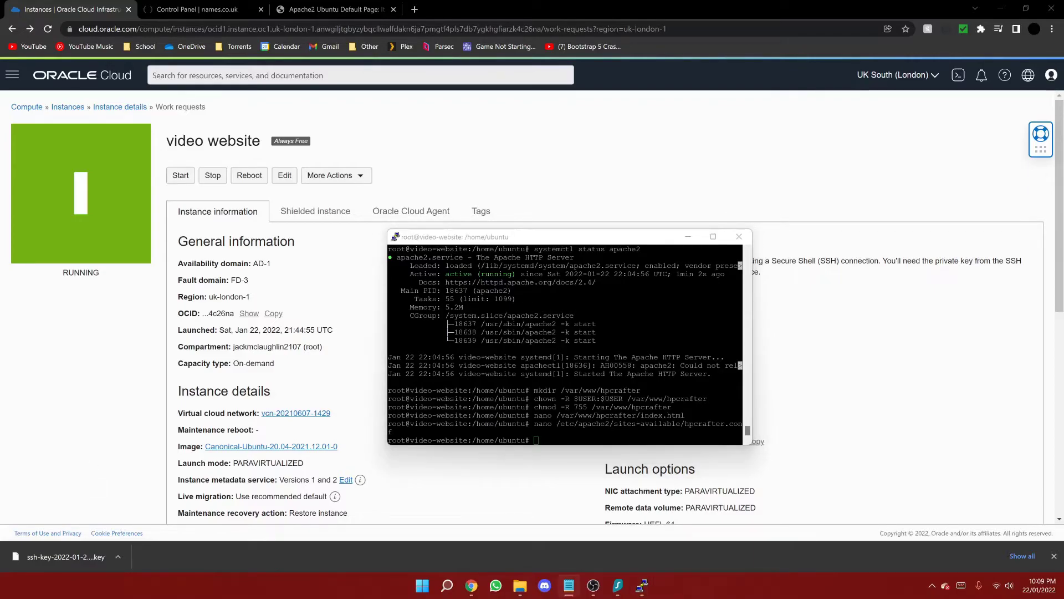
pyautogui.hotkey('alt', 'Tab')
pyautogui.write('a2ensite hpcrafter.conf')
pyautogui.press('Return')
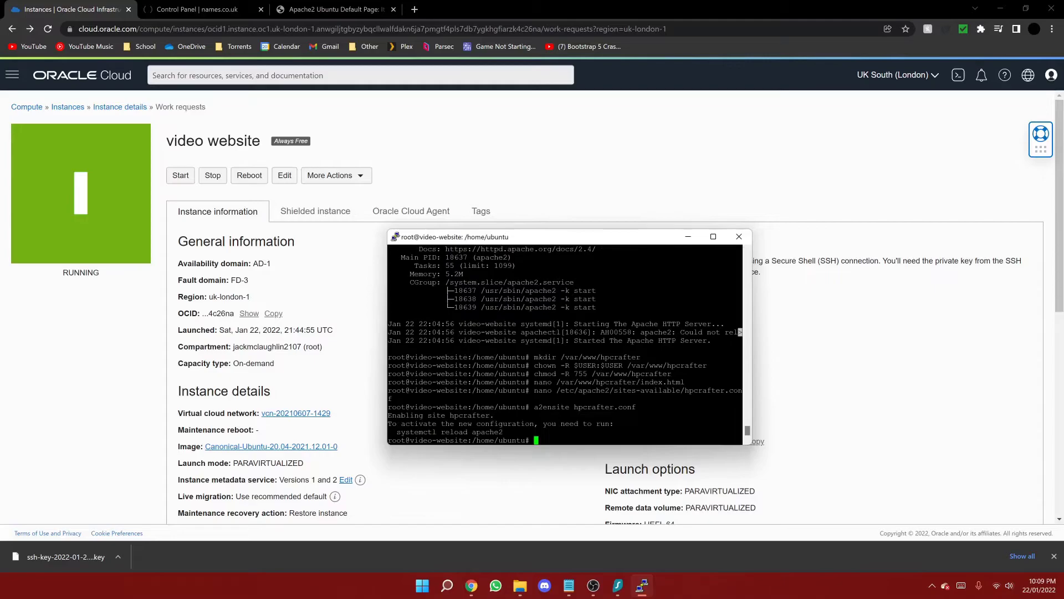
pyautogui.click(82, 487)
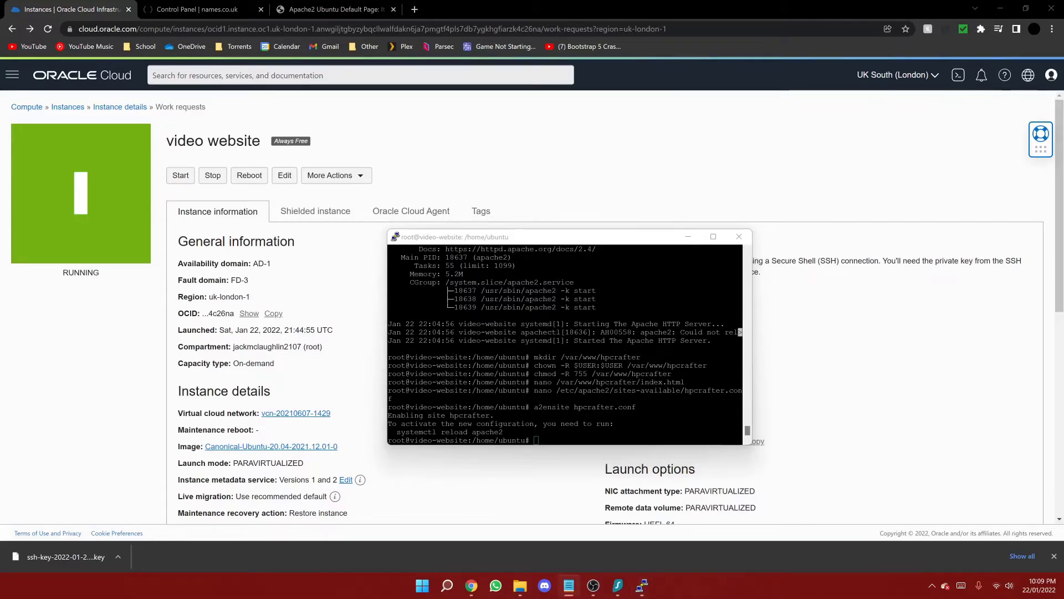
pyautogui.rightClick(565, 374)
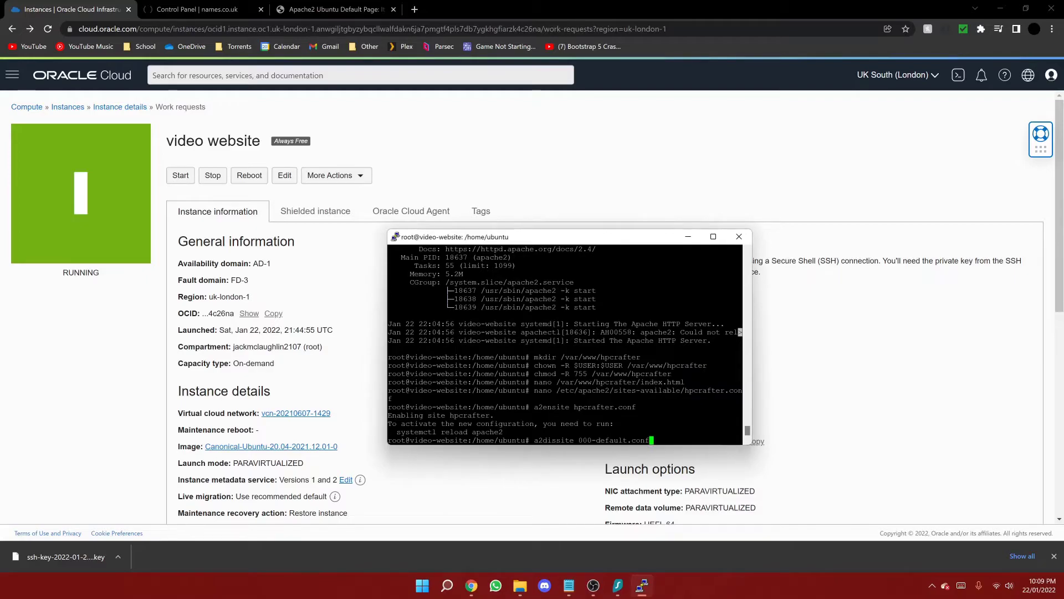
pyautogui.press('Return')
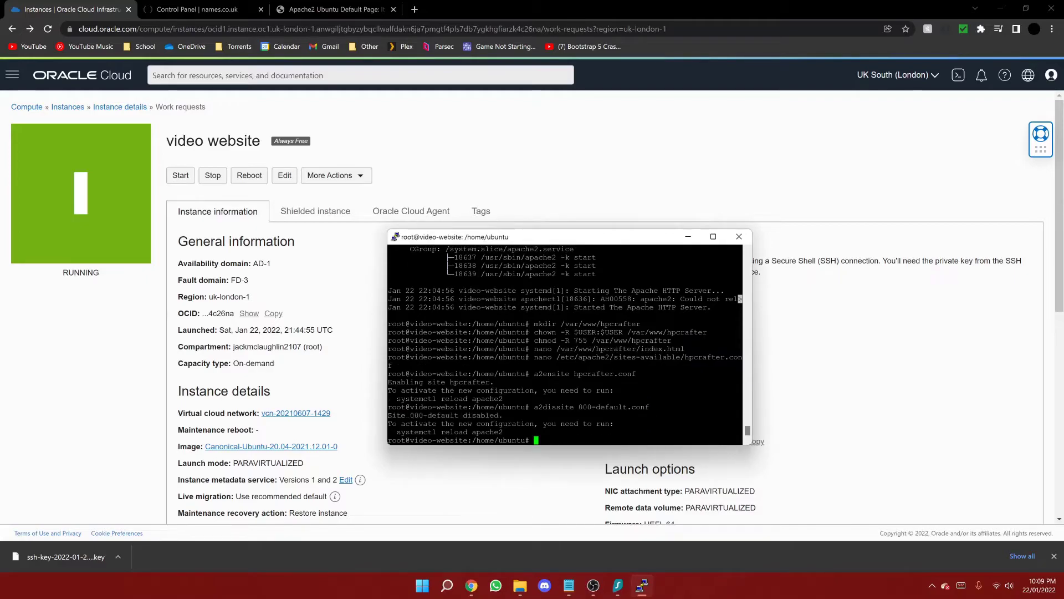
# Run the Apache configtest, which reports Syntax OK, and restart apache2.
pyautogui.click(82, 486)
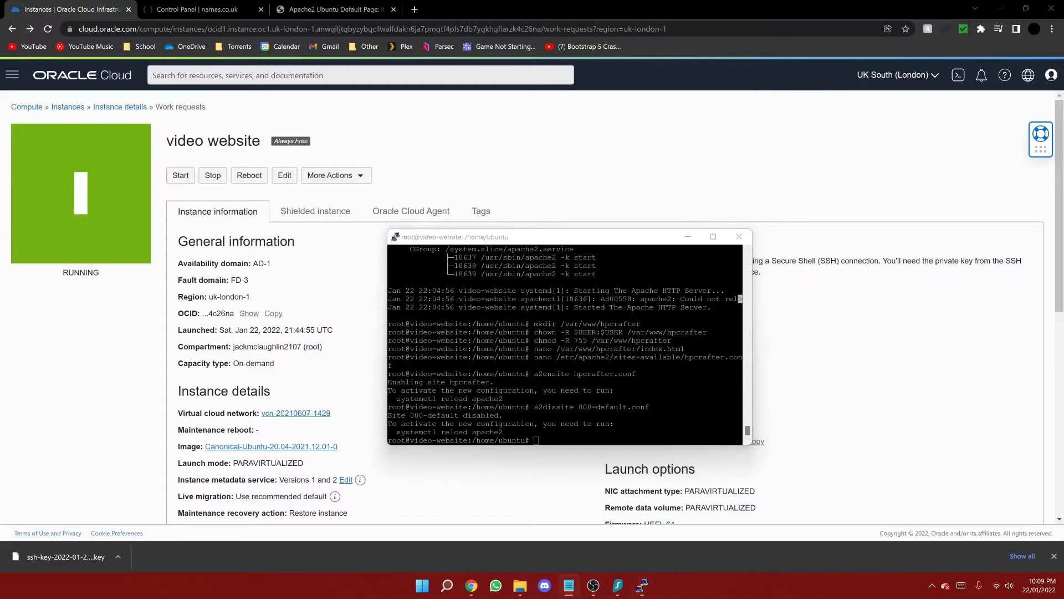
pyautogui.rightClick(565, 375)
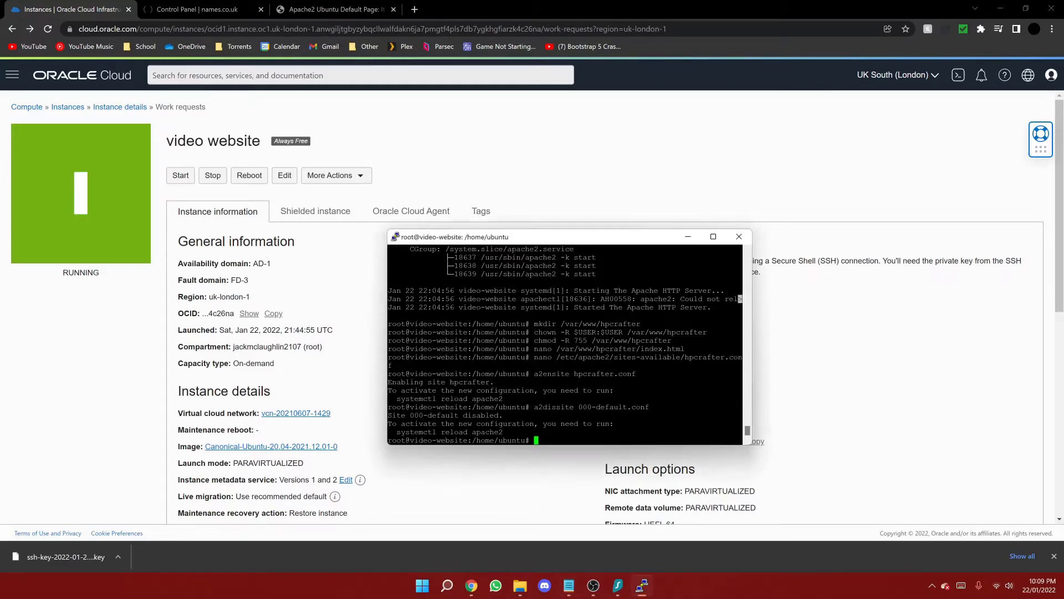
pyautogui.press('Return')
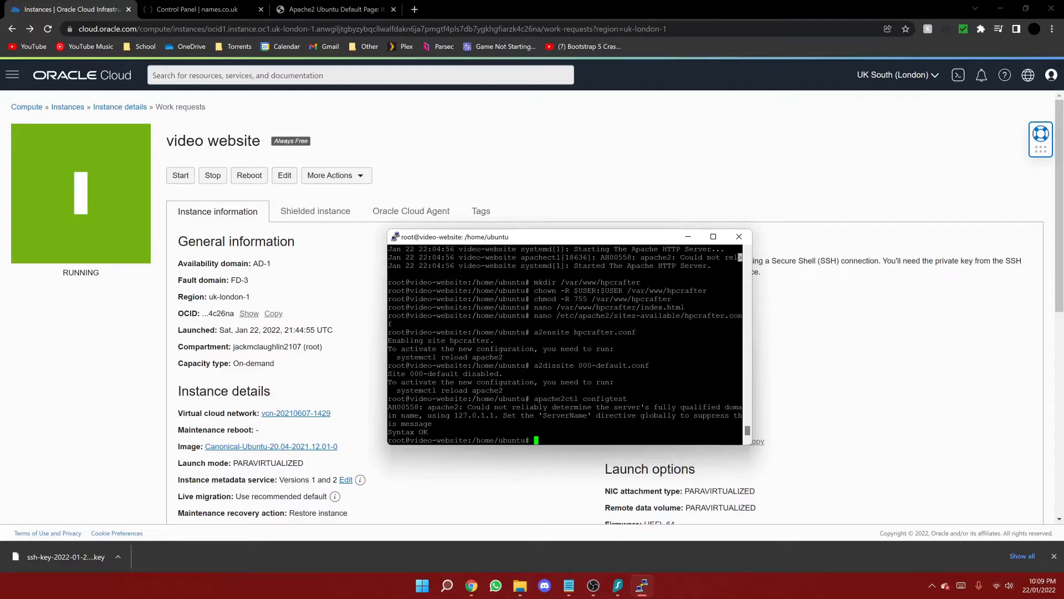
pyautogui.hotkey('alt', 'Tab')
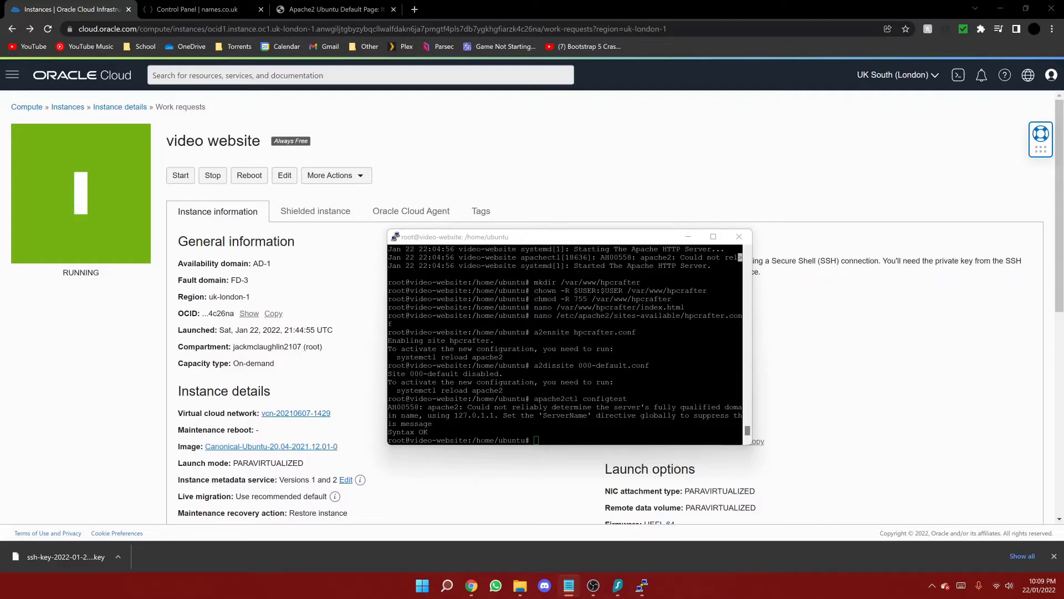
pyautogui.hotkey('alt', 'Tab')
pyautogui.write('systemctl restart apache2')
pyautogui.press('Return')
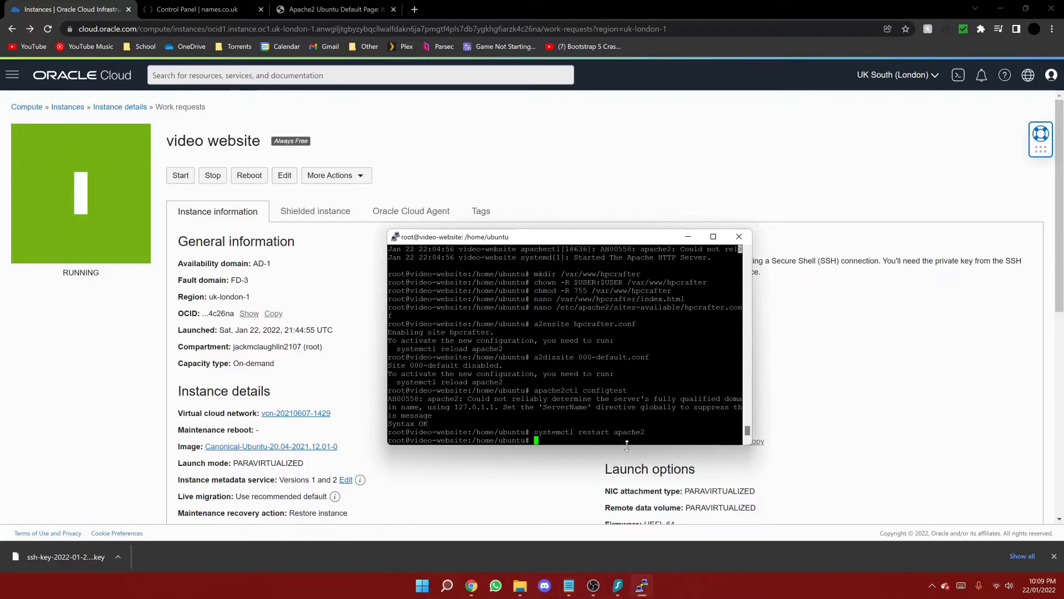
# Point test.hpcrafter.com's A record at the VM IP and confirm 'Success! It works!' loads.
pyautogui.click(333, 10)
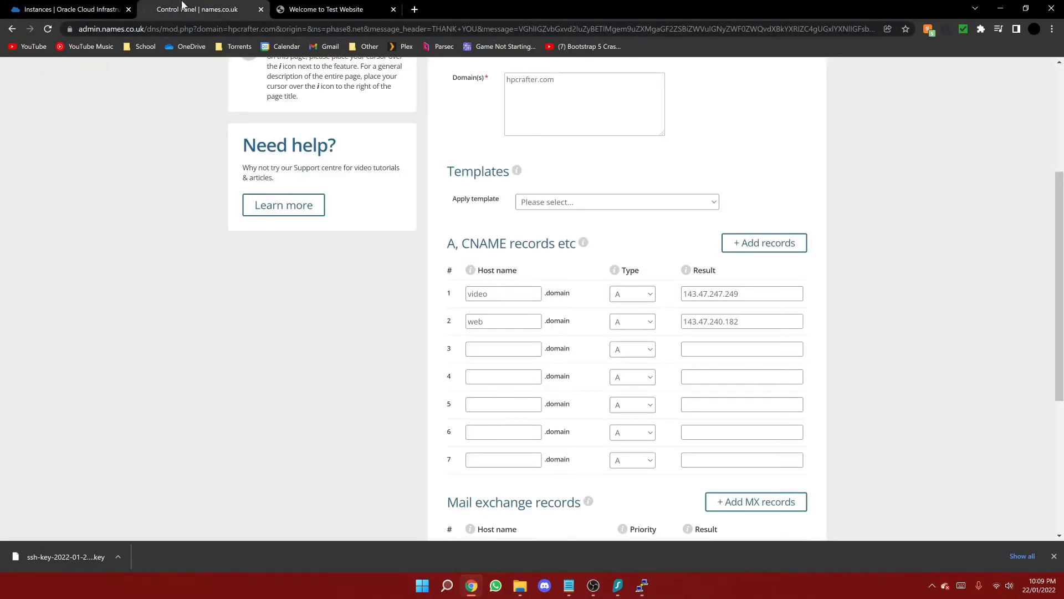
pyautogui.click(83, 10)
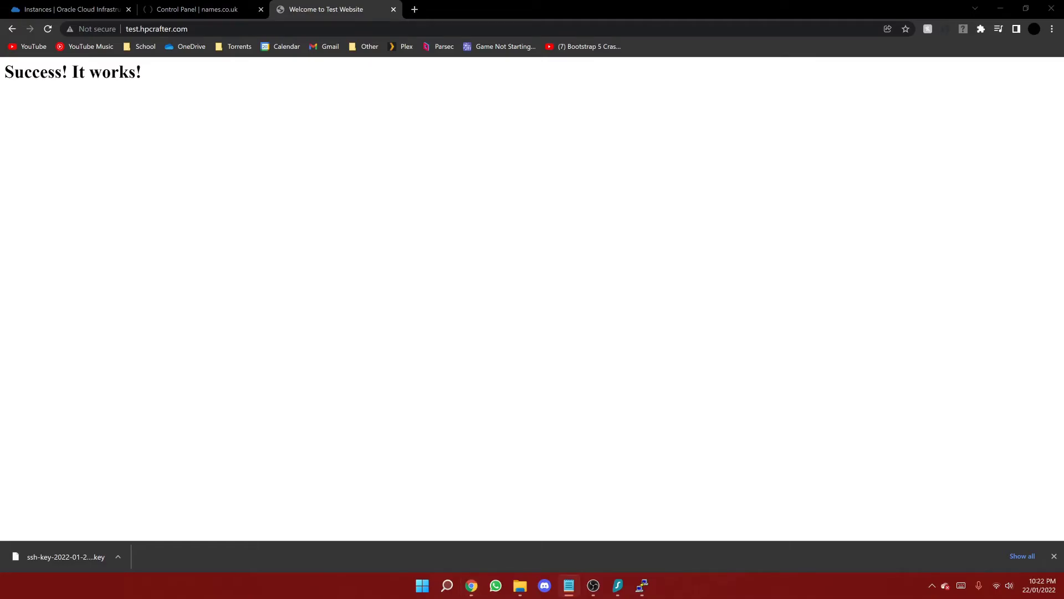
# Install certbot and python3-certbot-apache on the server with apt, answering y.
pyautogui.hotkey('alt', 'Tab')
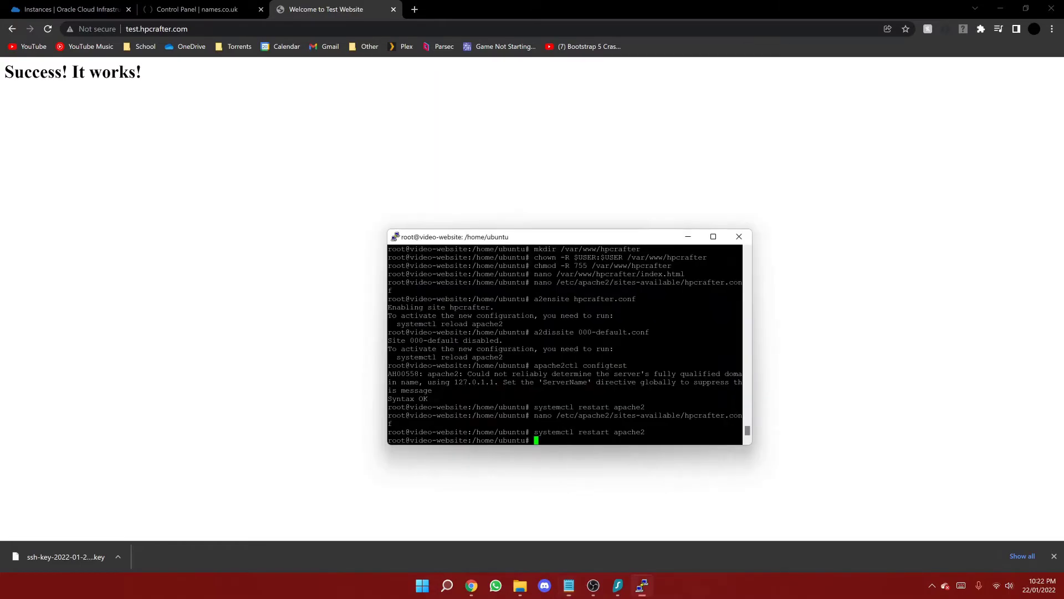
pyautogui.write('certbot python3-certbot-apache')
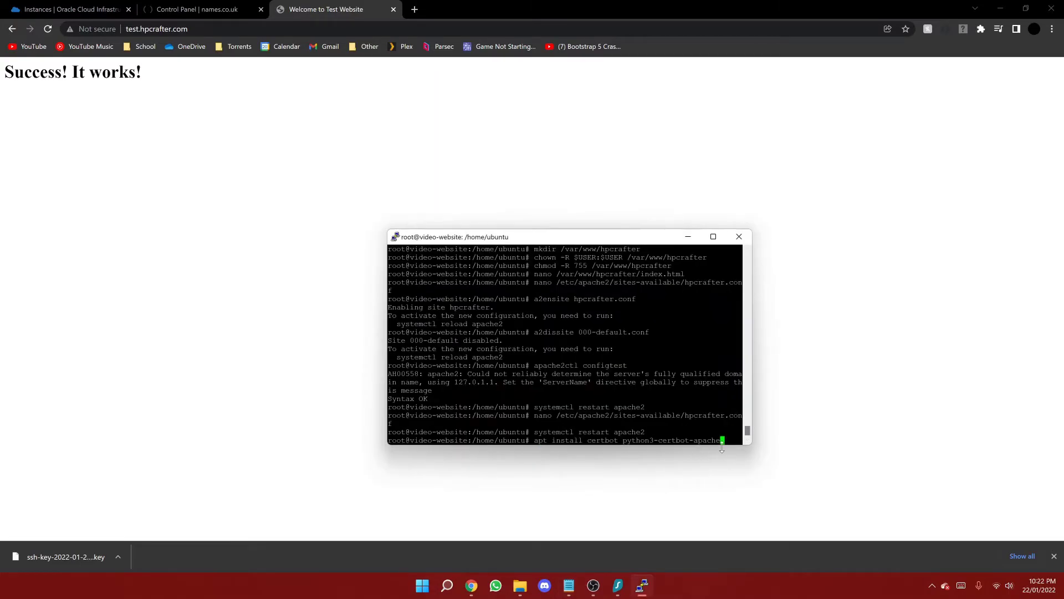
pyautogui.press('Return')
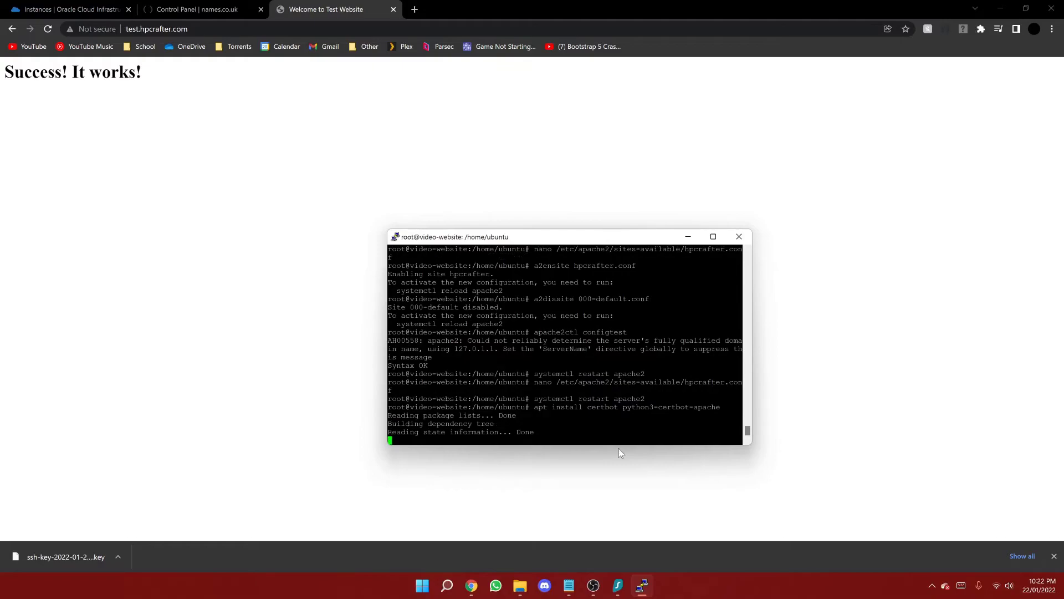
pyautogui.write('y')
pyautogui.press('Return')
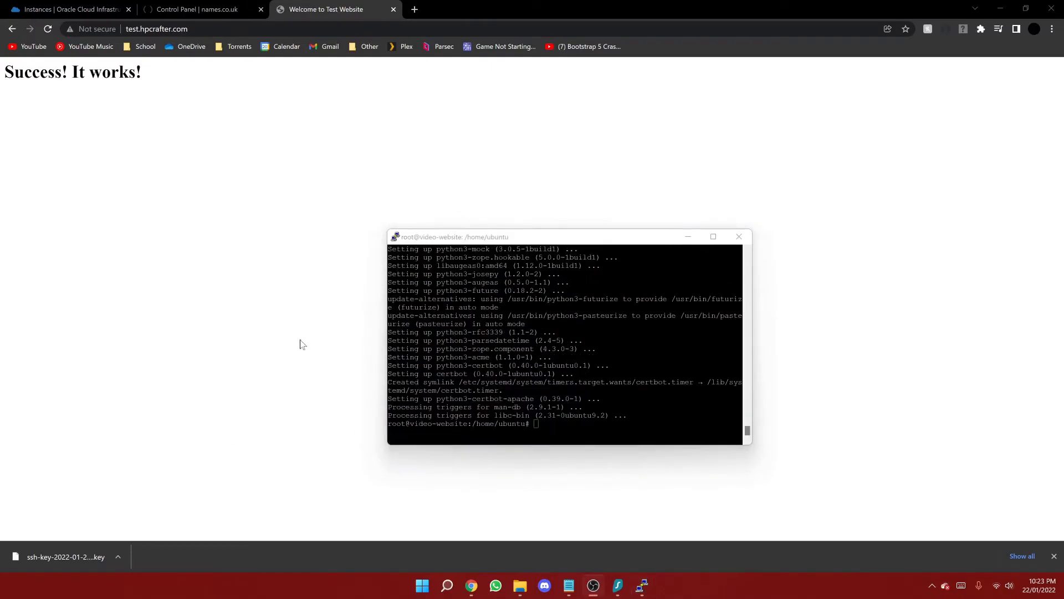
# Start certbot --apache, entering the contact email, accepting the terms and declining EFF sharing.
pyautogui.hotkey('alt', 'Tab')
pyautogui.write('certbot --apache')
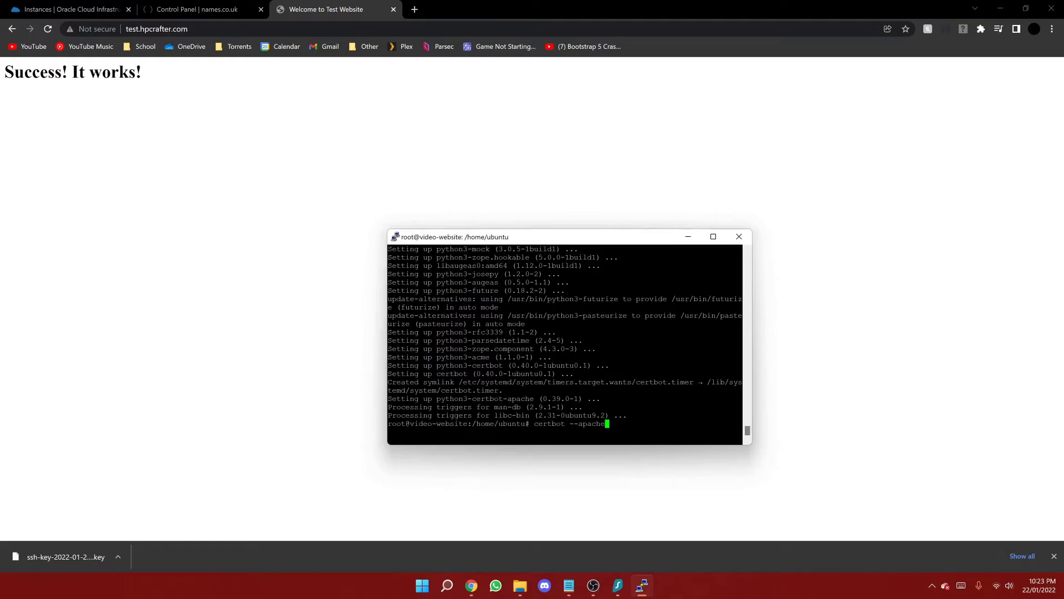
pyautogui.press('Return')
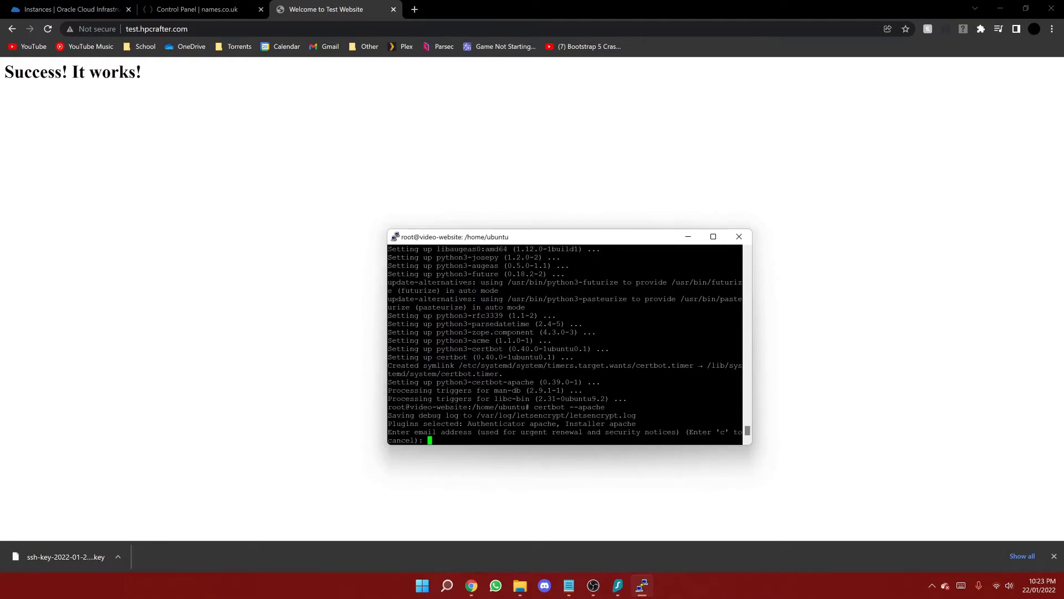
pyautogui.press('Return')
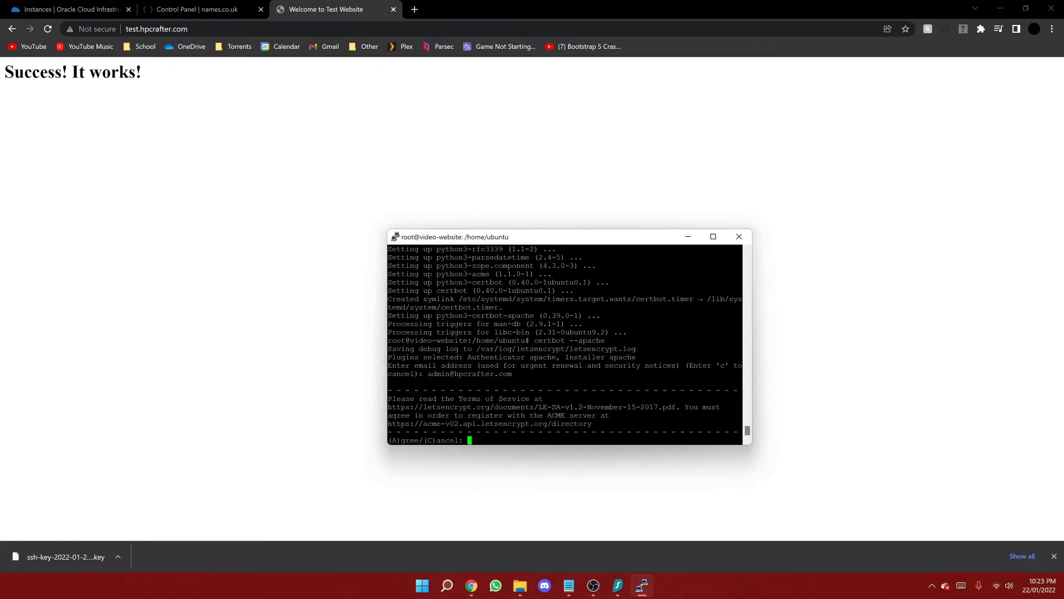
pyautogui.write('a')
pyautogui.press('Return')
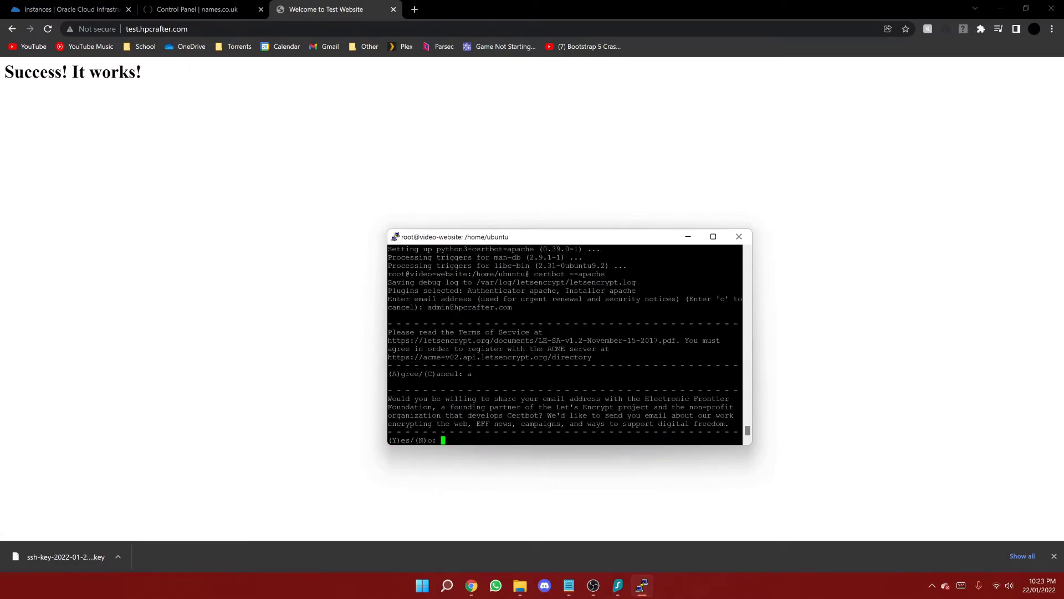
pyautogui.write('n')
pyautogui.press('Return')
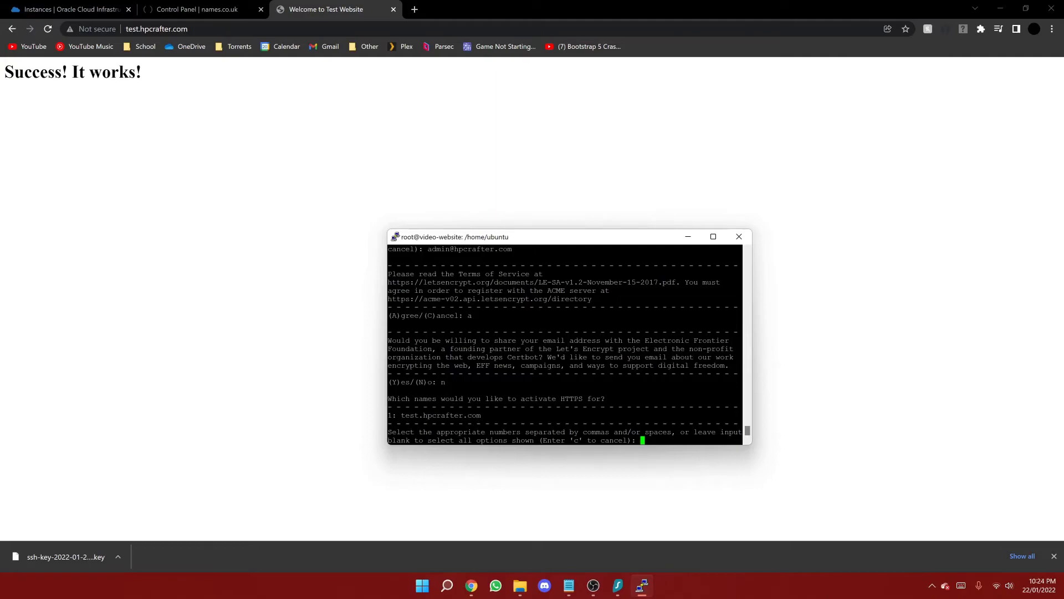
pyautogui.write('1')
pyautogui.write(',2')
# Certify only test.hpcrafter.com without redirect, then verify the secure connection in Chrome.
pyautogui.press('BackSpace')
pyautogui.press('BackSpace')
pyautogui.press('Return')
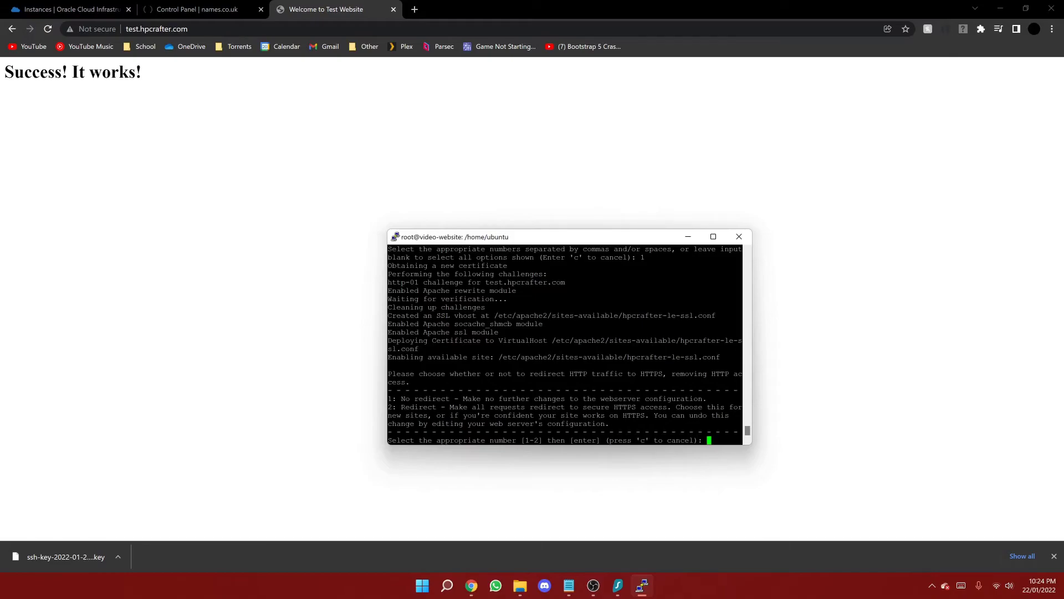
pyautogui.write('2')
pyautogui.press('BackSpace')
pyautogui.write('1')
pyautogui.press('Return')
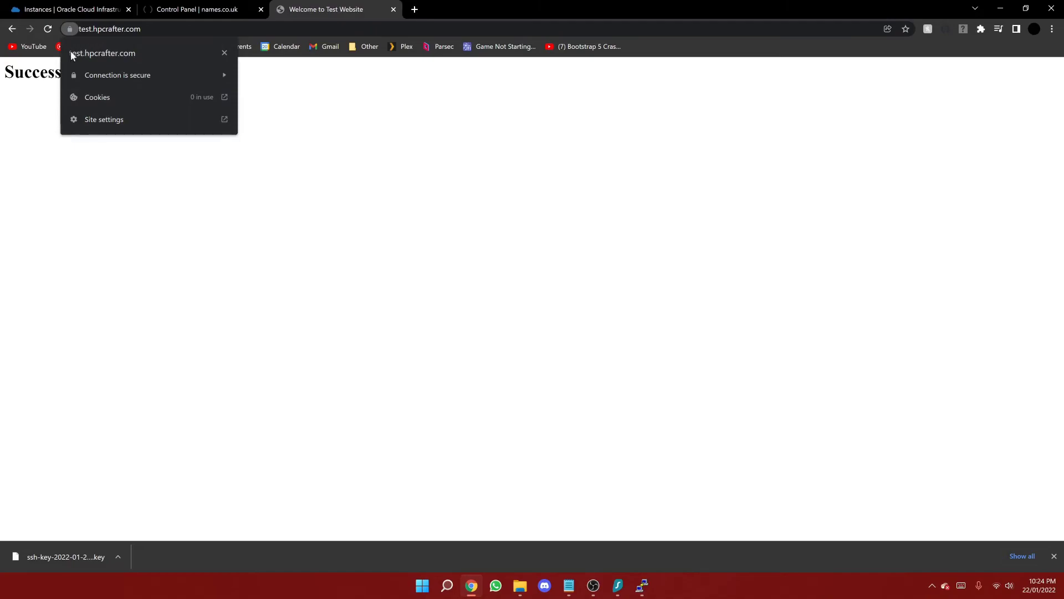
pyautogui.click(115, 75)
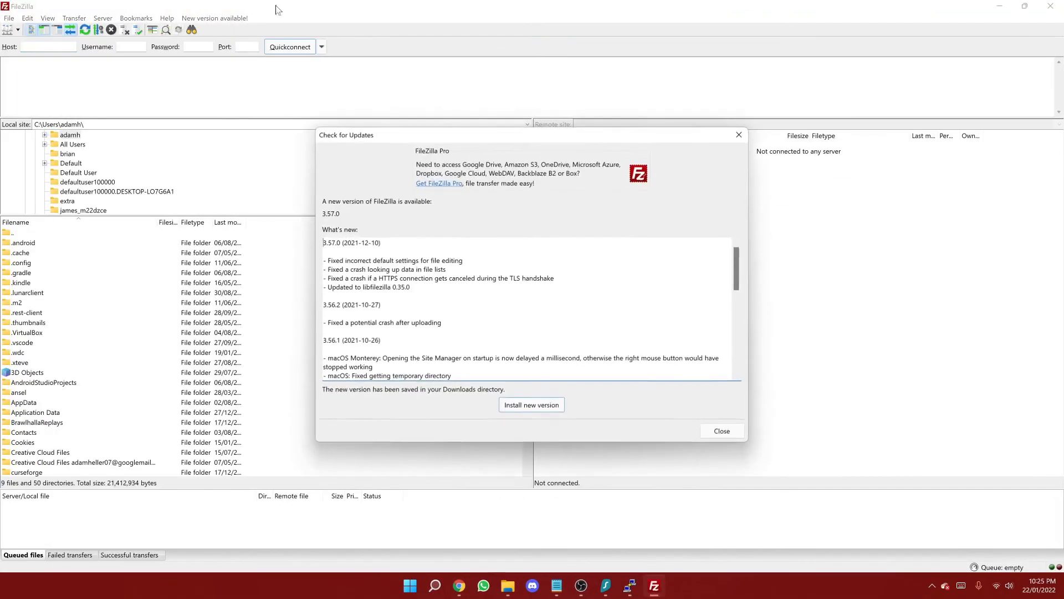
# Dismiss the new-version notice and bring up FileZilla's SFTP key settings.
pyautogui.click(744, 136)
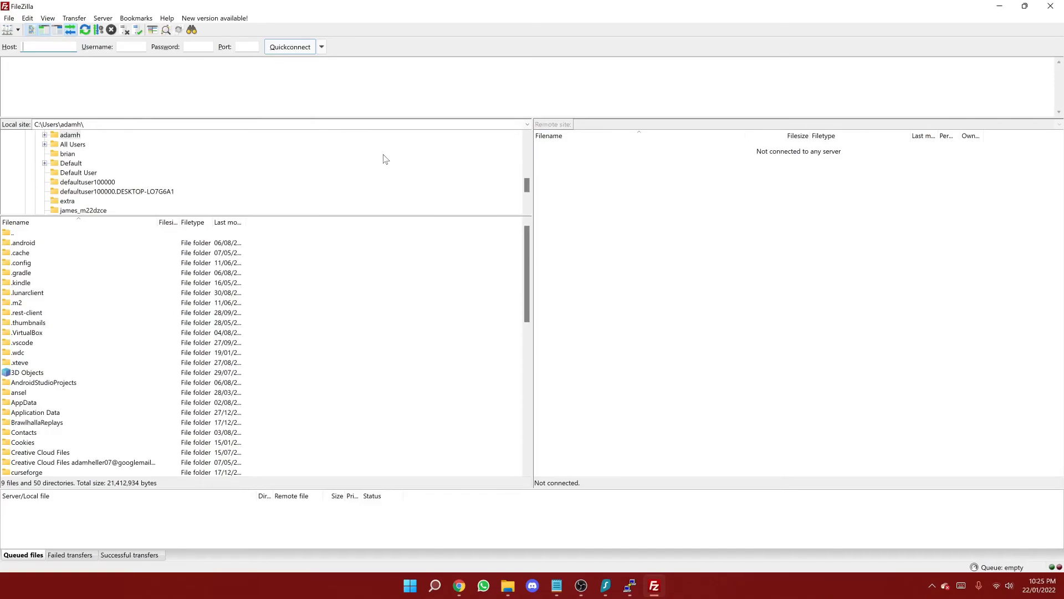
pyautogui.scroll(-3, 384, 158)
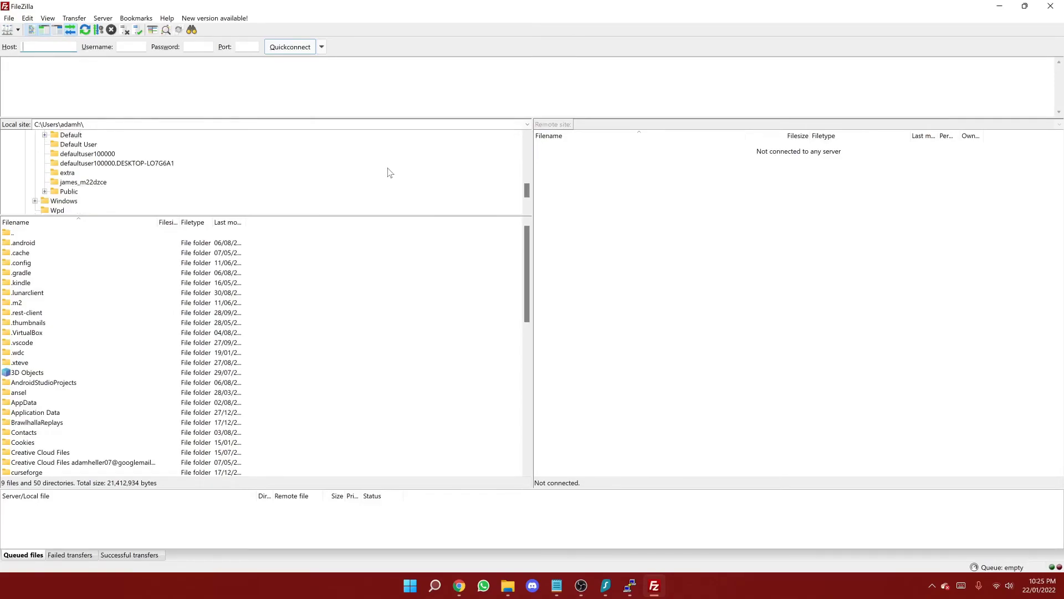
pyautogui.scroll(-3, 384, 158)
pyautogui.scroll(-1, 338, 160)
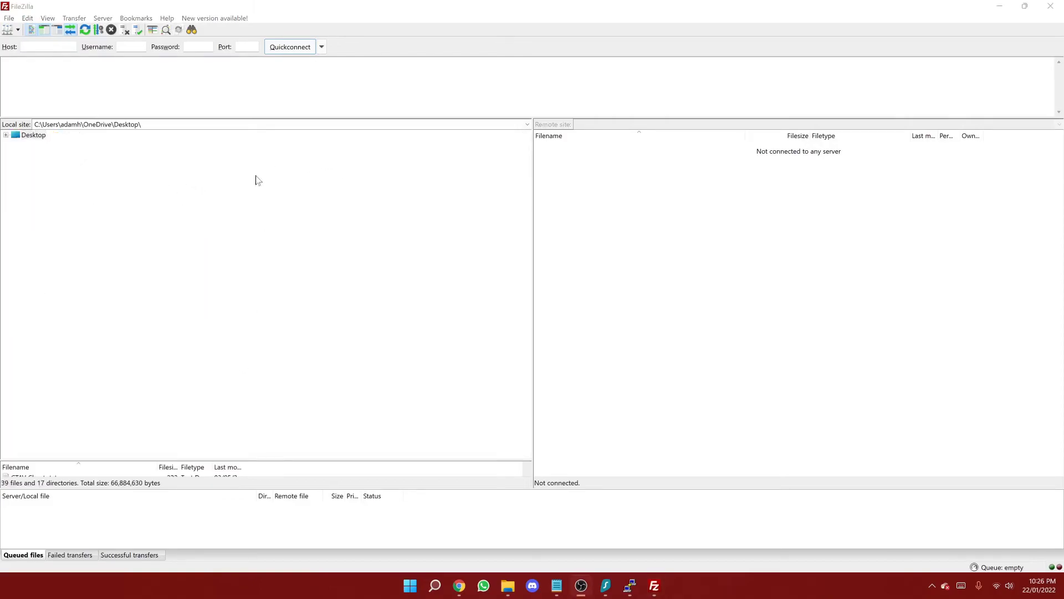
pyautogui.click(27, 19)
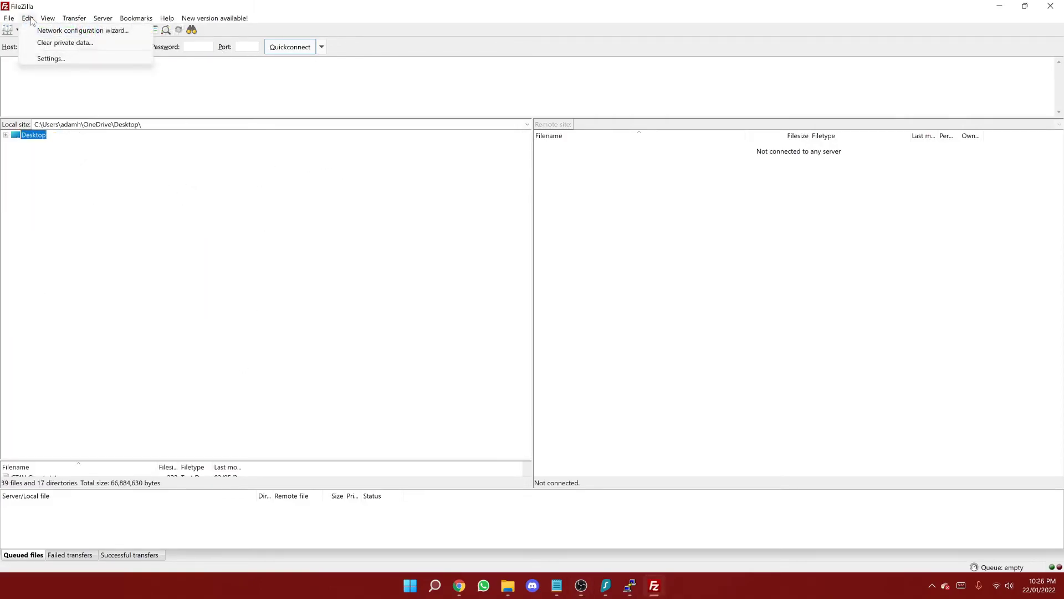
pyautogui.click(50, 57)
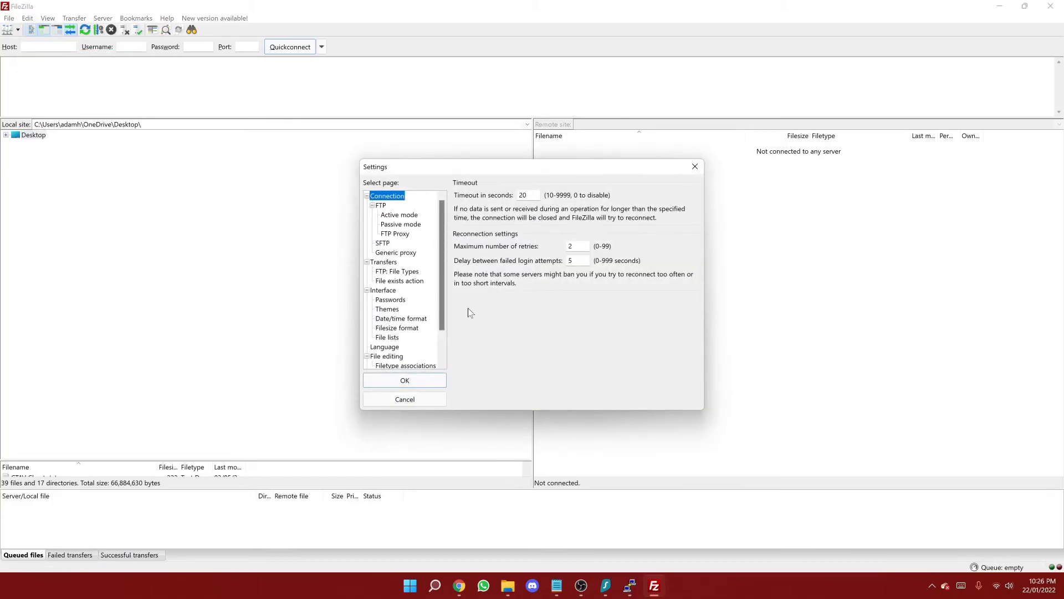
pyautogui.click(382, 243)
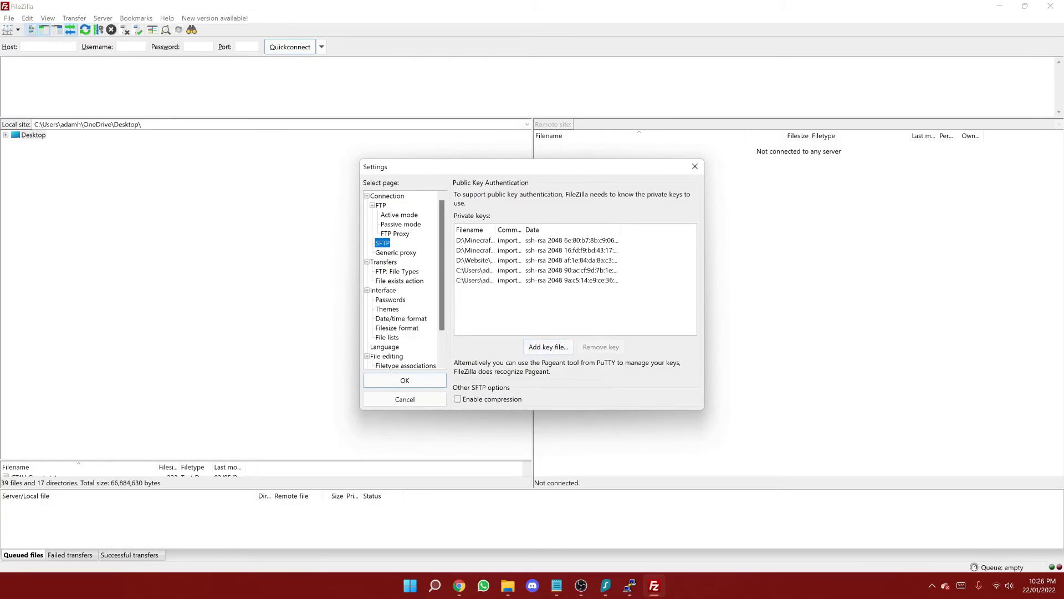
# Add AccessKeyForWebsites.key as an SFTP private key, dismiss 'already loaded', and confirm with OK.
pyautogui.click(548, 347)
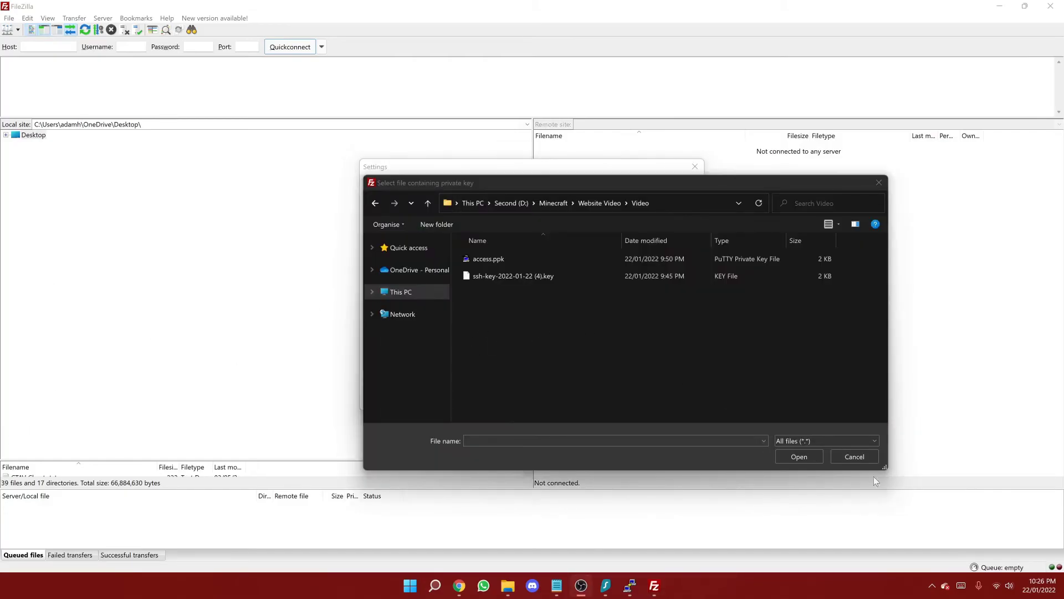
pyautogui.press('Escape')
pyautogui.click(547, 347)
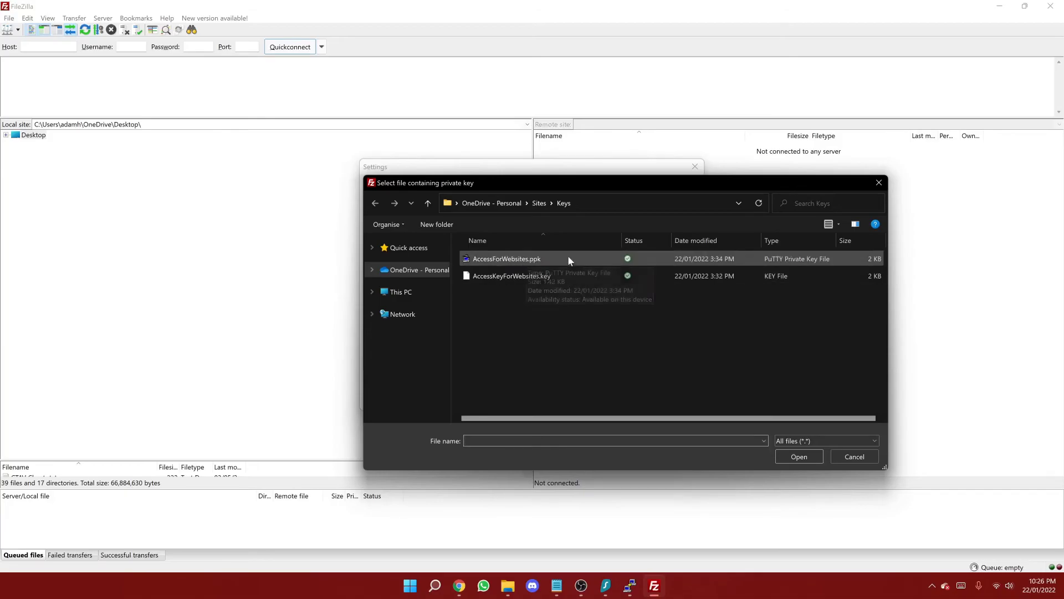
pyautogui.click(766, 279)
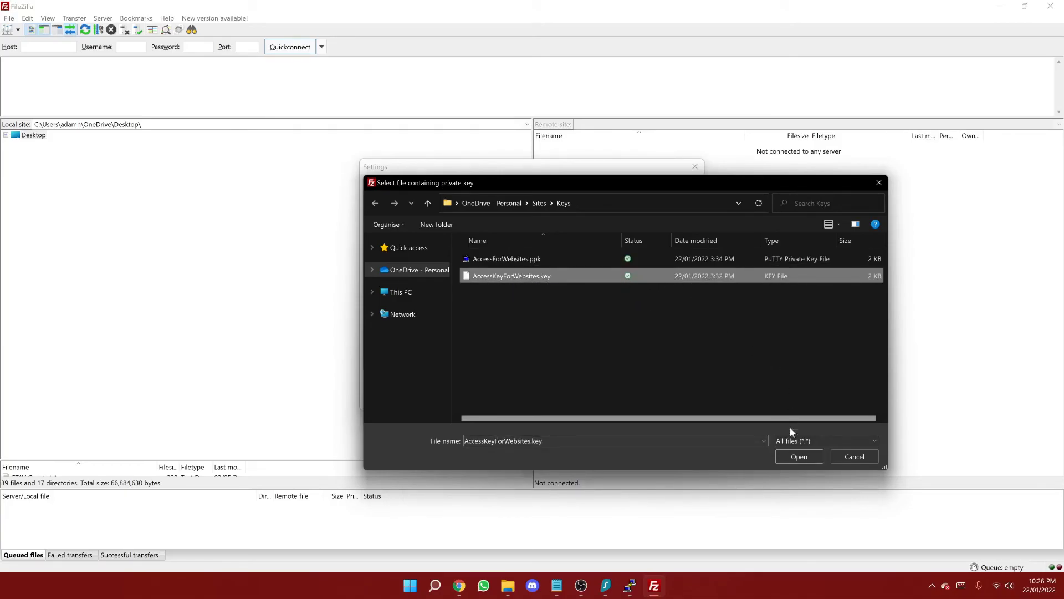
pyautogui.click(799, 456)
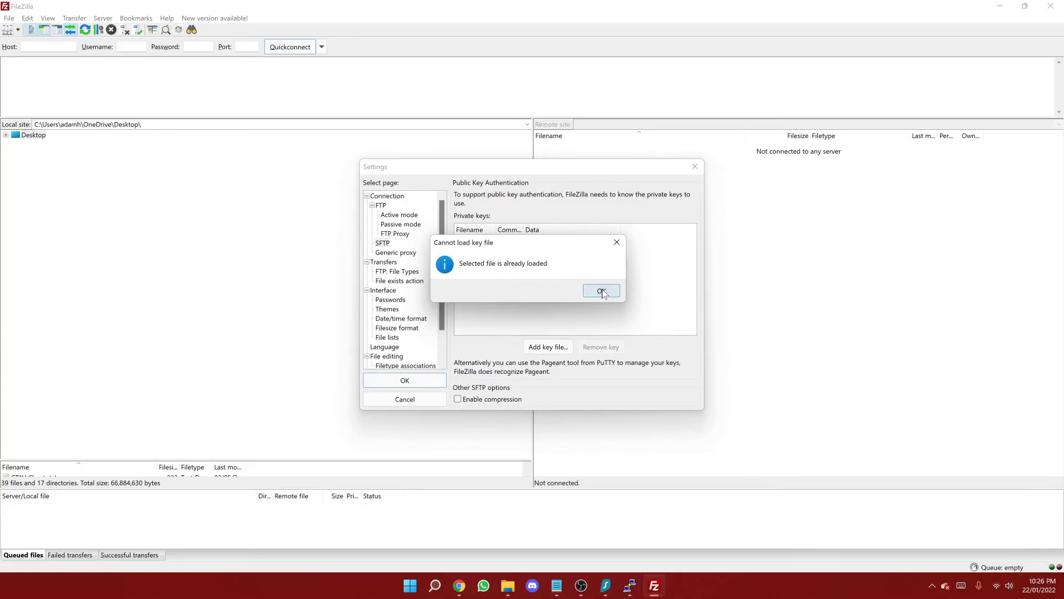
pyautogui.click(603, 291)
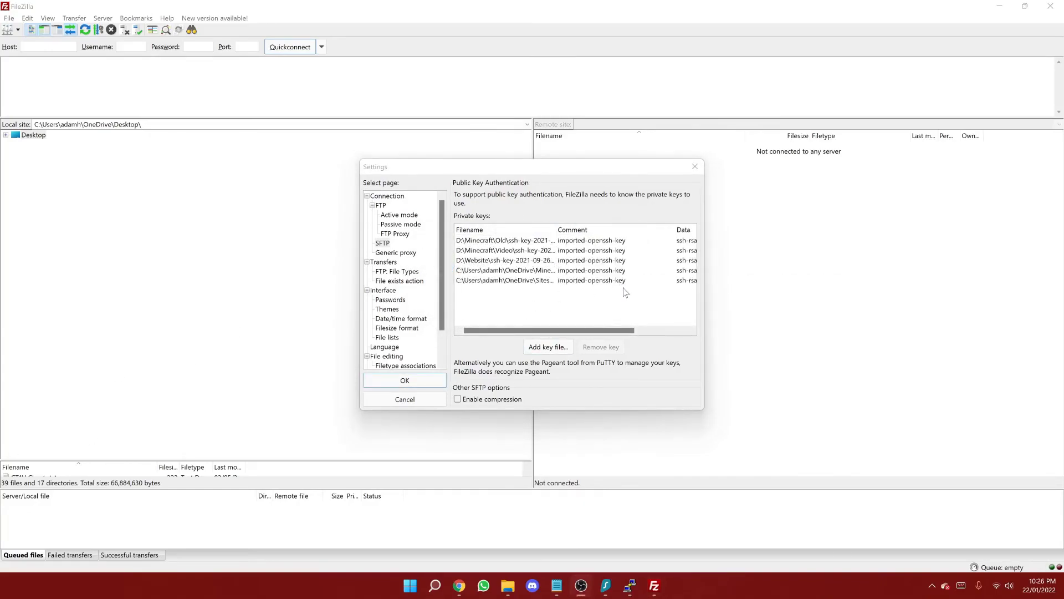
pyautogui.click(405, 399)
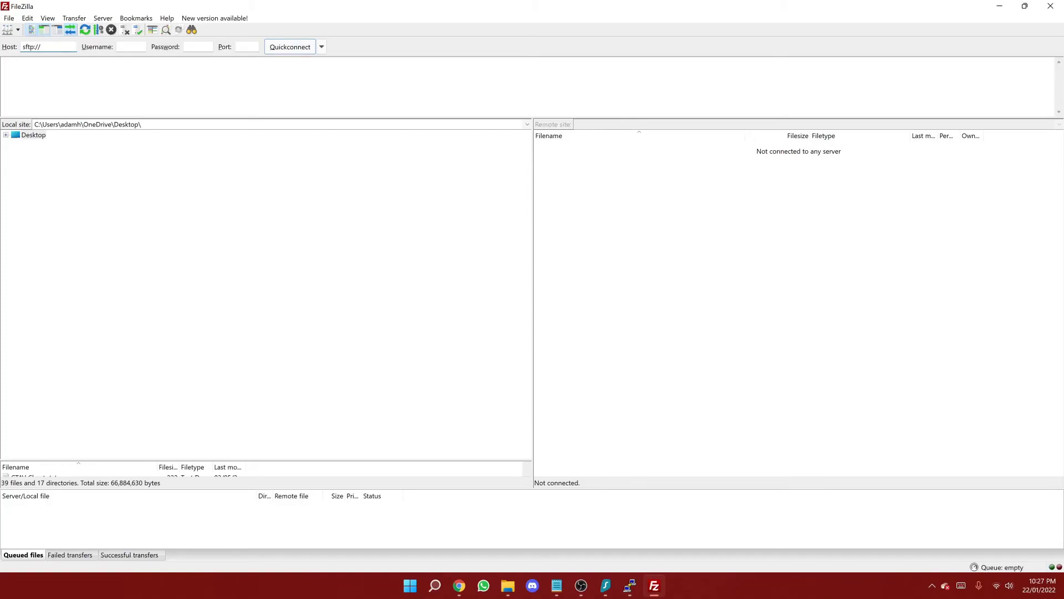
pyautogui.write('est.hpcr')
pyautogui.write('after.com')
# Quickconnect to sftp://test.hpcrafter.com as ubuntu, trusting the server's host key.
pyautogui.press('Tab')
pyautogui.write('ntu')
pyautogui.press('Return')
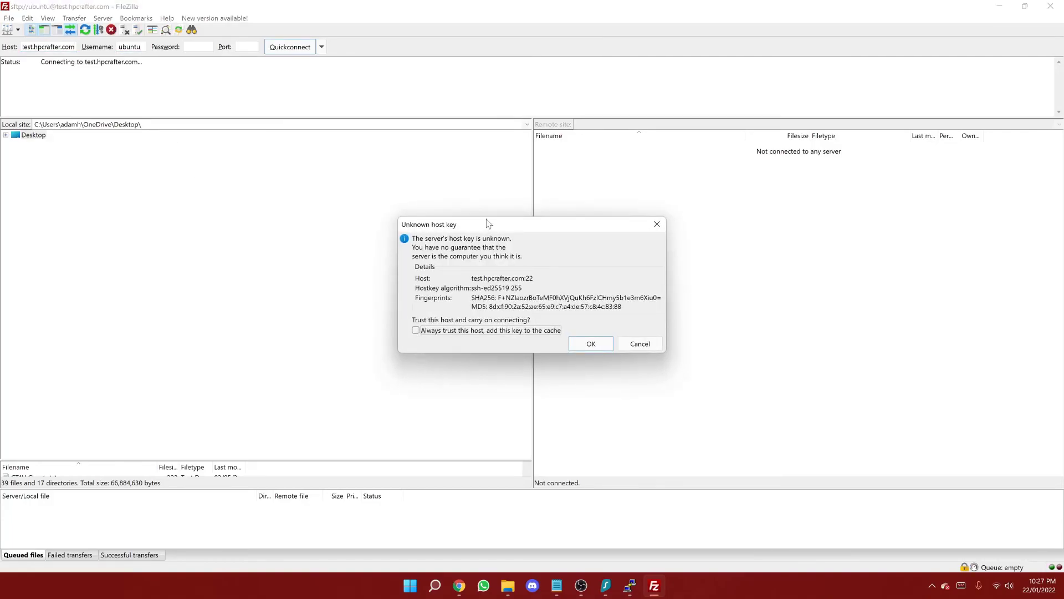
pyautogui.click(591, 344)
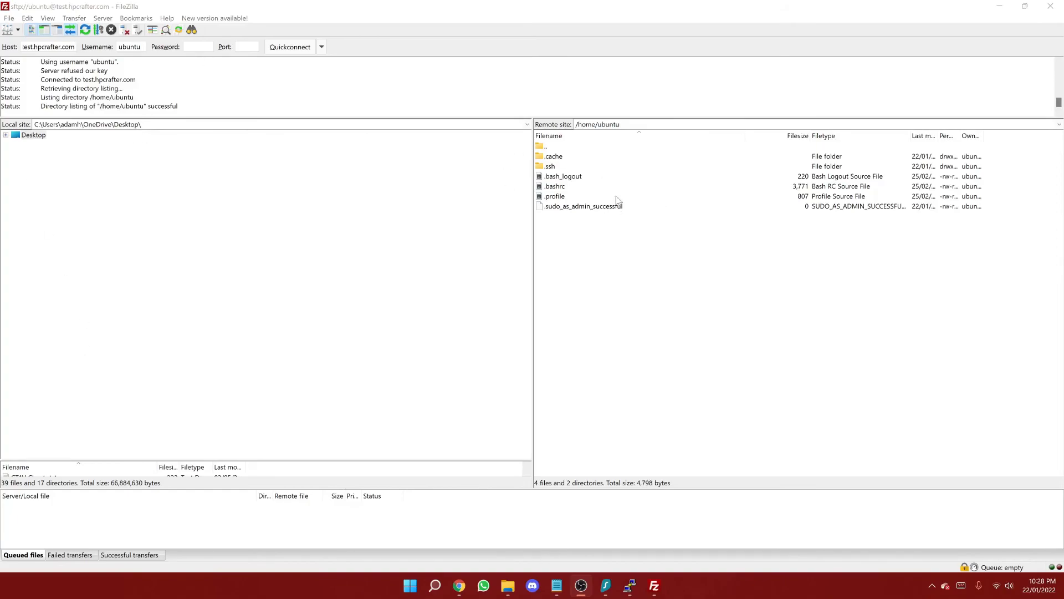
# Browse the remote pane from /home up to root, then into /var/www/hpcrafter.
pyautogui.doubleClick(562, 147)
pyautogui.doubleClick(562, 146)
pyautogui.click(548, 376)
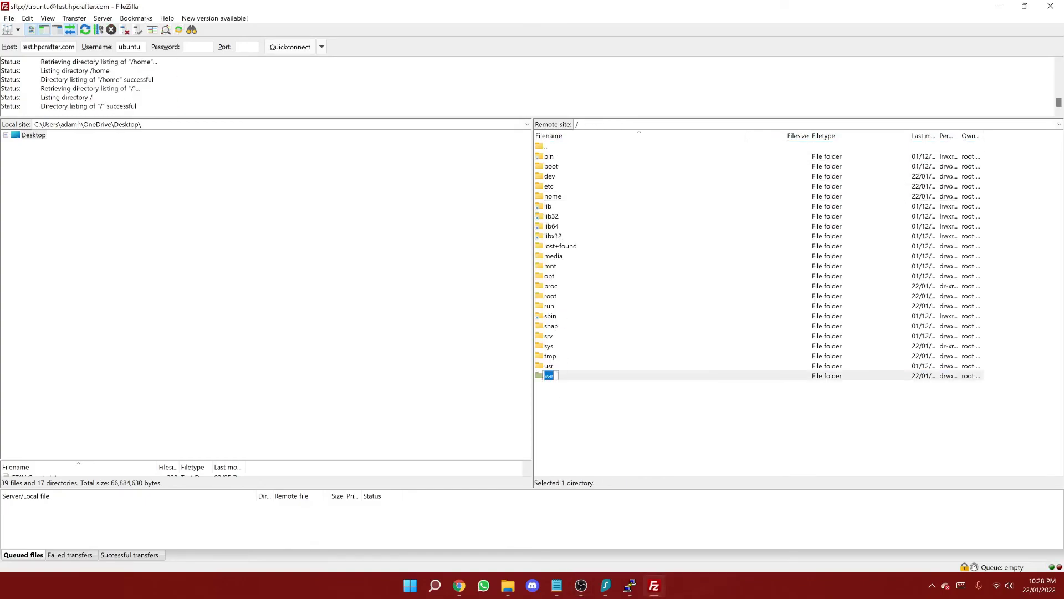
pyautogui.doubleClick(575, 376)
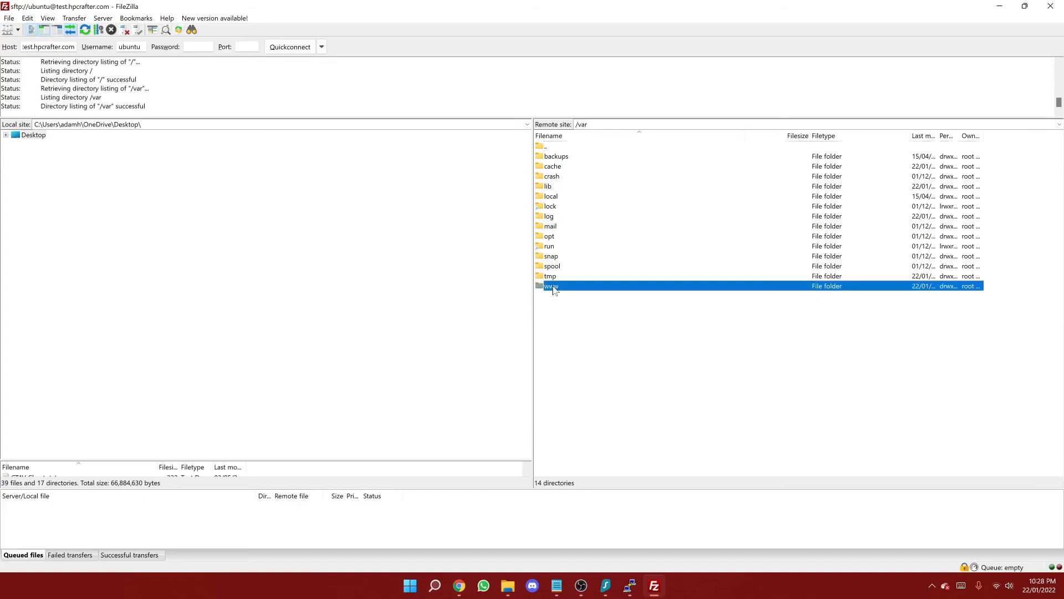
pyautogui.doubleClick(551, 286)
pyautogui.click(597, 157)
pyautogui.doubleClick(597, 157)
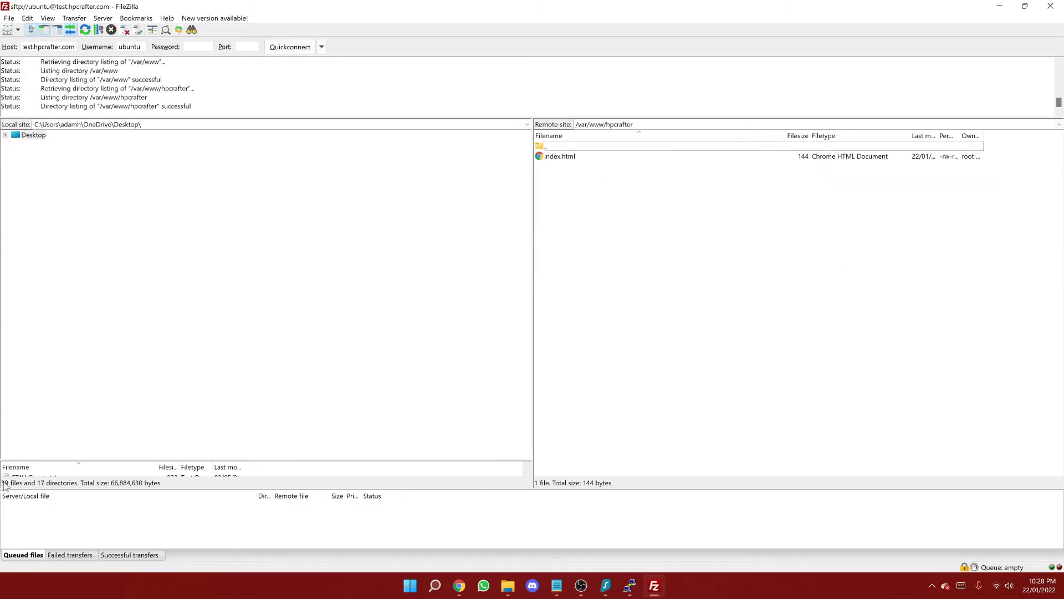
pyautogui.hotkey('alt', 'Tab')
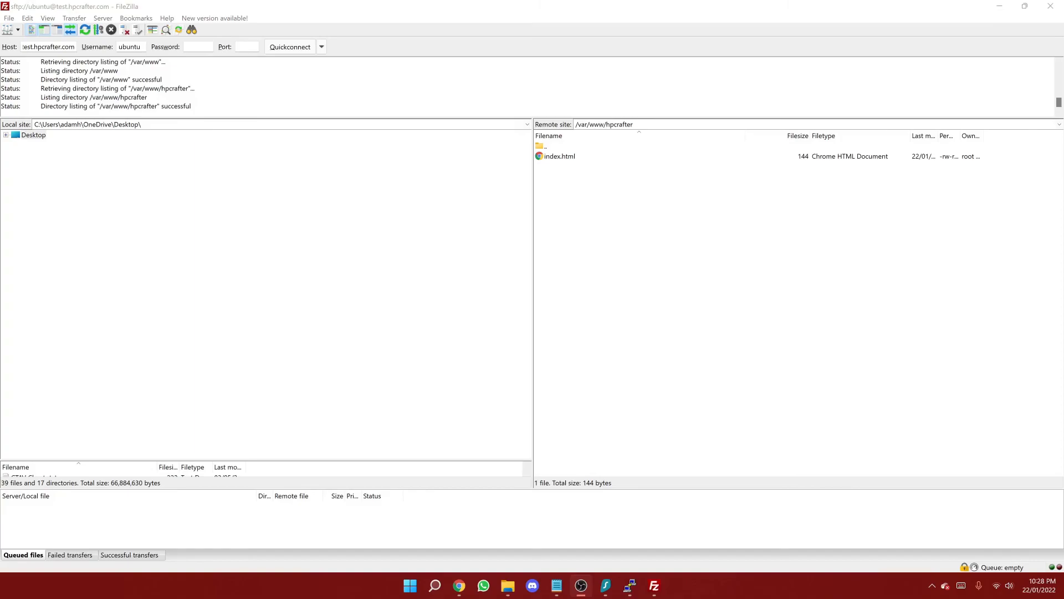
pyautogui.hotkey('alt', 'Tab')
# After deleting index.html fails with permission denied, run chmod 777 /var/www/hpcrafter in PuTTY.
pyautogui.click(593, 157)
pyautogui.press('Delete')
pyautogui.press('Return')
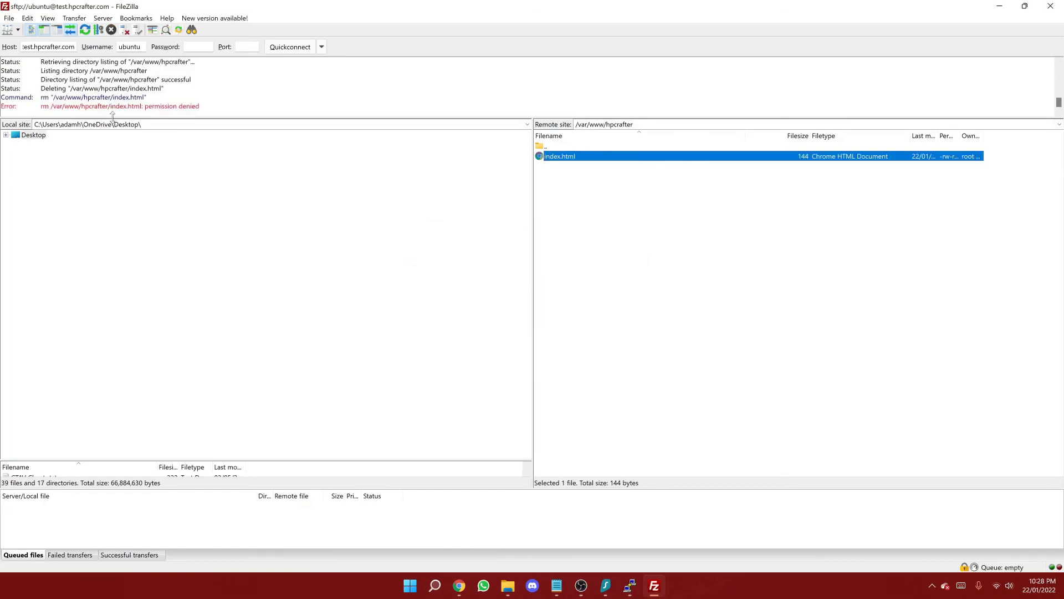
pyautogui.click(630, 585)
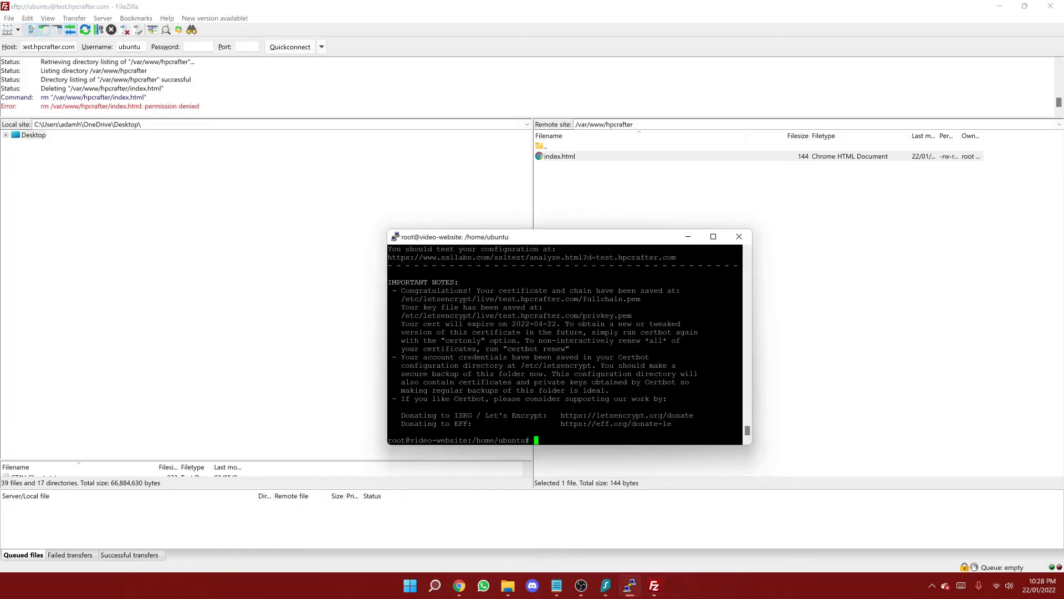
pyautogui.write('chmod')
pyautogui.write(' 777')
pyautogui.click(603, 124)
pyautogui.click(630, 586)
pyautogui.write('/var/www/hpcrafter')
pyautogui.press('Return')
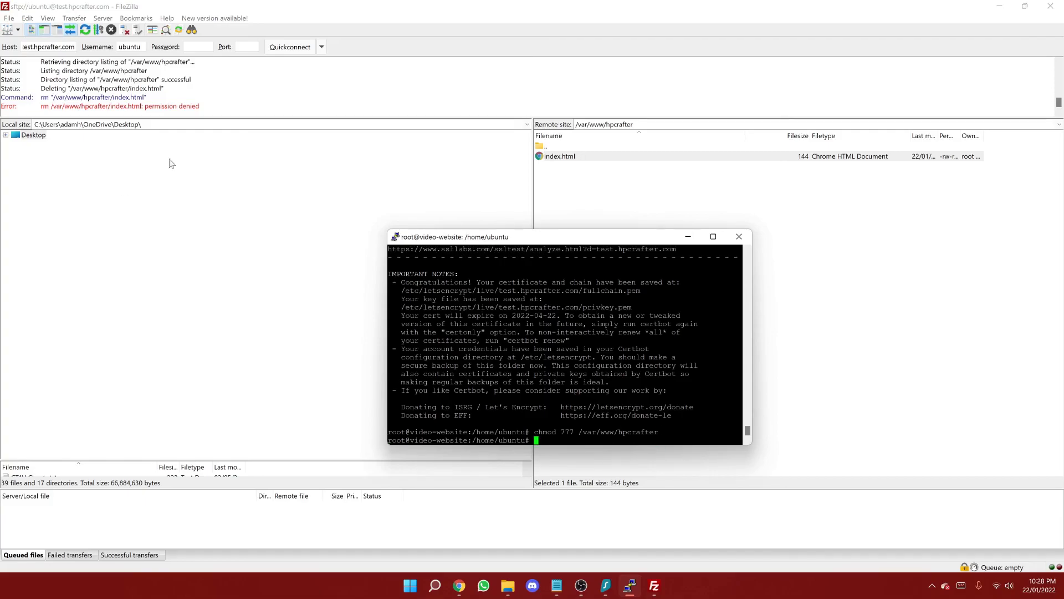
# Delete the remote index.html now that the folder is writable.
pyautogui.click(575, 167)
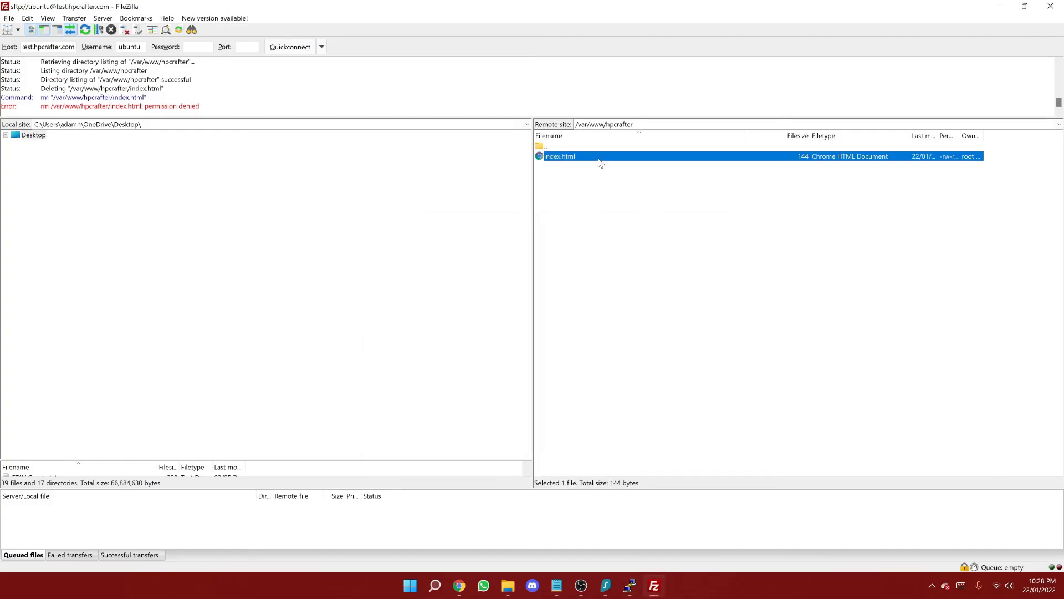
pyautogui.press('Delete')
pyautogui.press('Return')
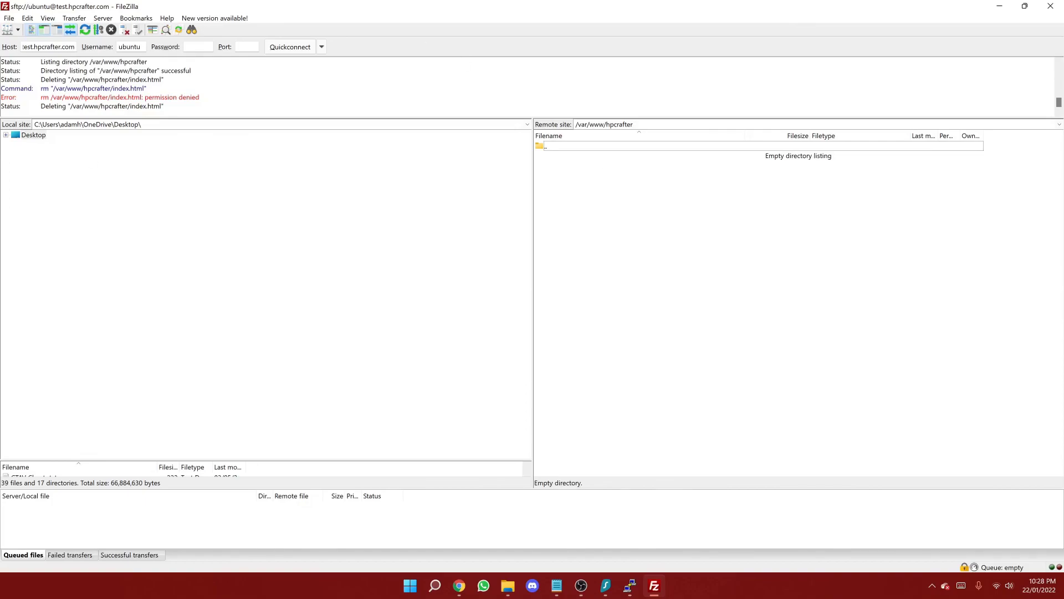
# Upload the site files, then check the Hp_crafter Videos page and its Basic (No Panel) page.
pyautogui.moveTo(18, 349); pyautogui.dragTo(661, 239)
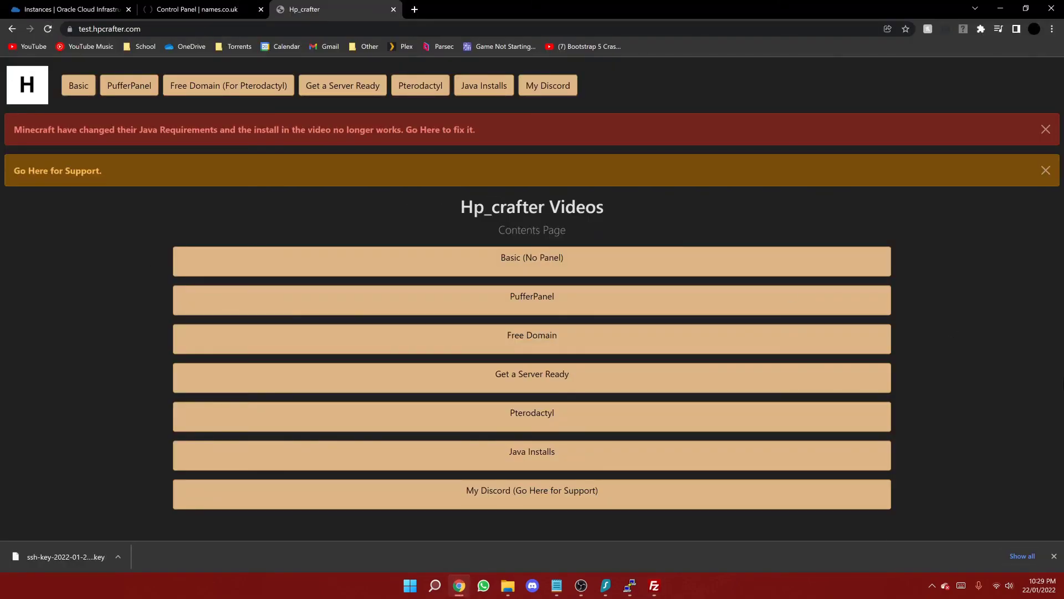
pyautogui.click(1055, 556)
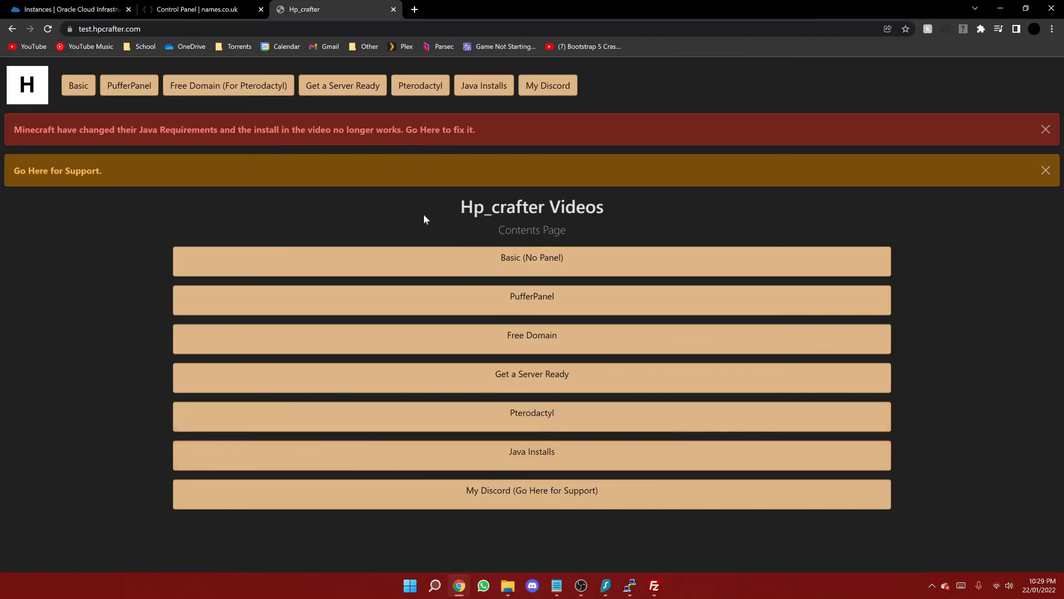
pyautogui.click(470, 264)
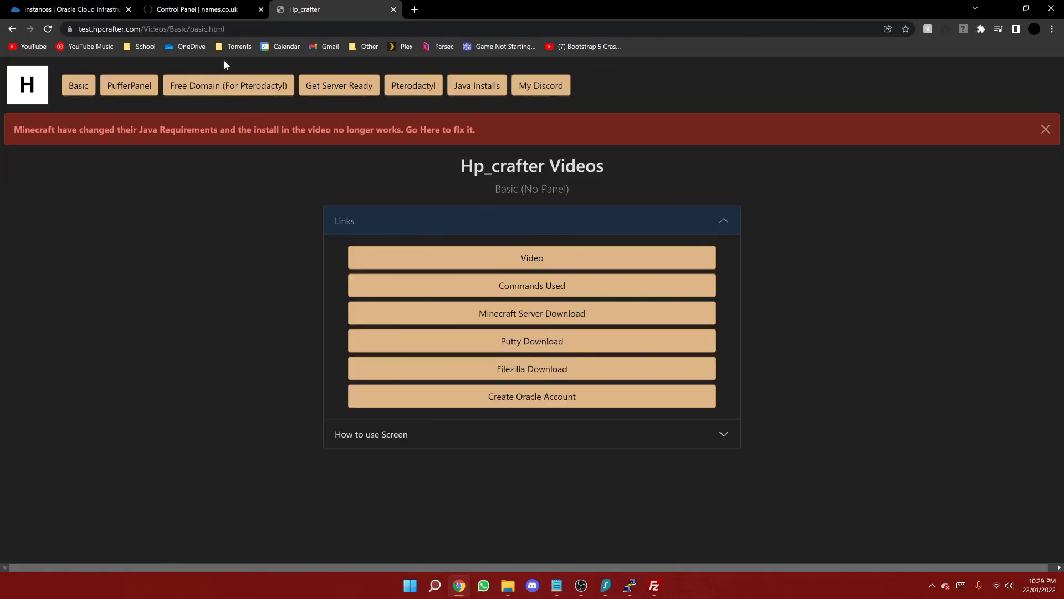
pyautogui.click(12, 28)
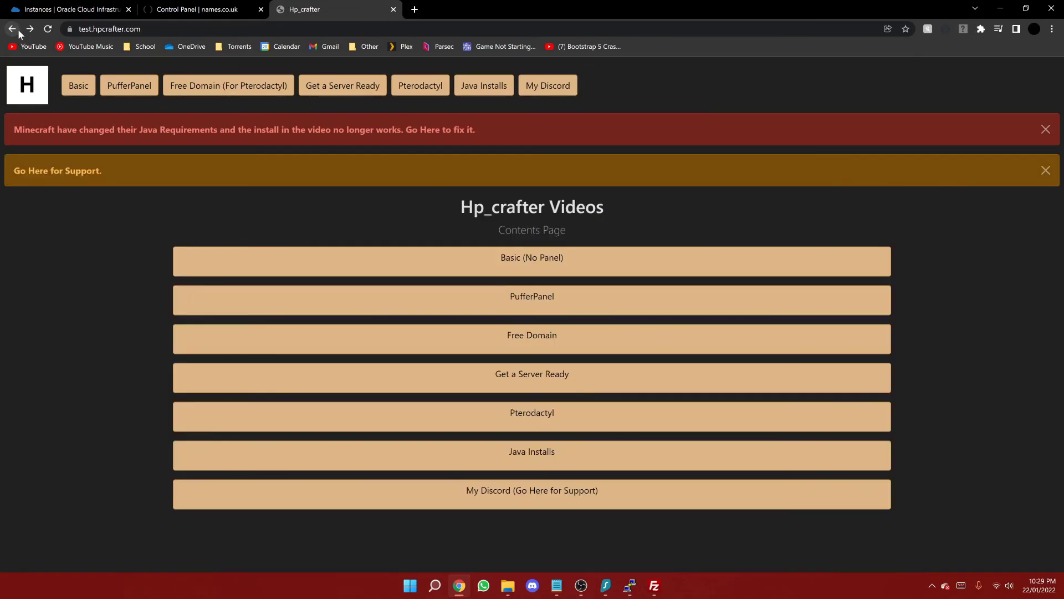
pyautogui.click(658, 588)
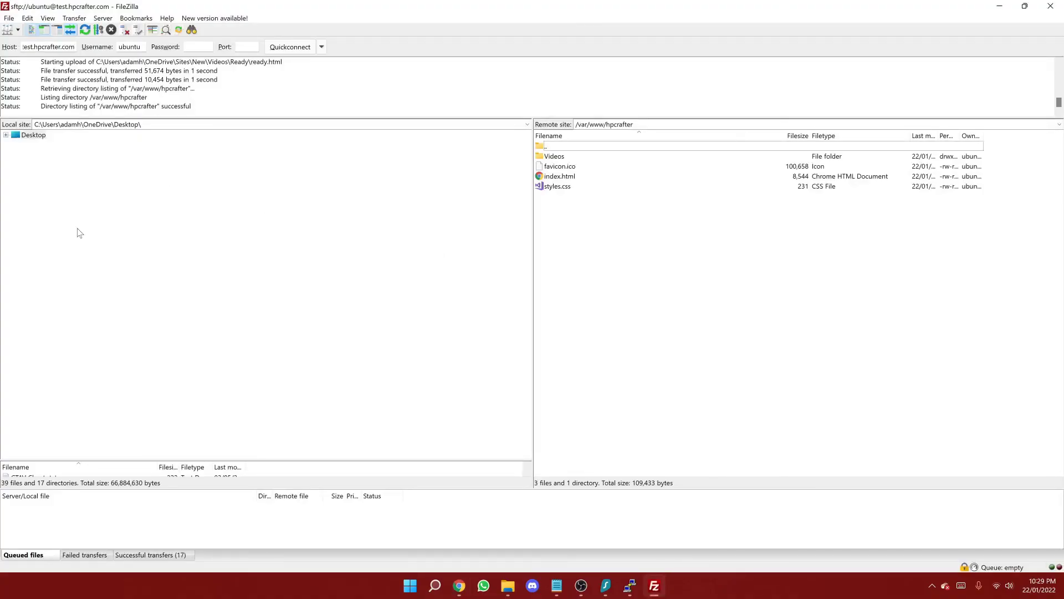